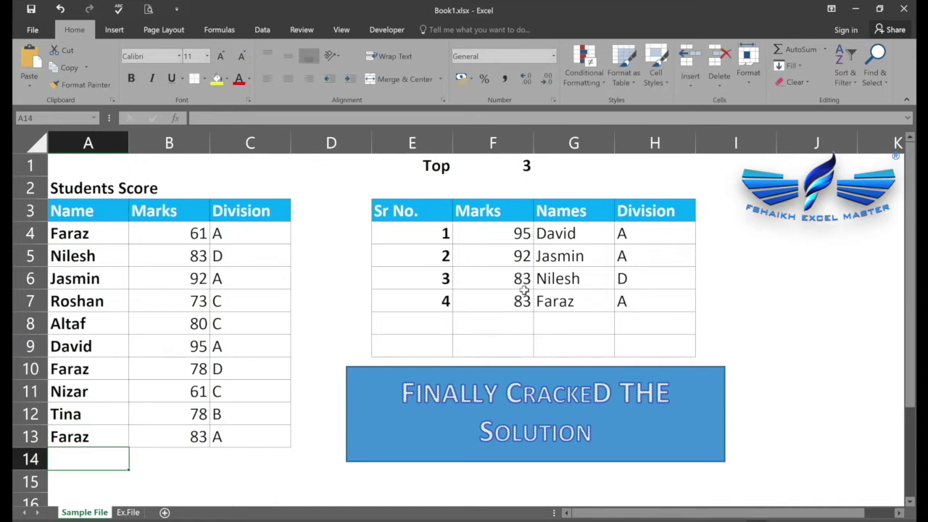
# Test the Top value in F1 of the Sample File sheet with 5 and set it back to 3.
pyautogui.click(519, 166)
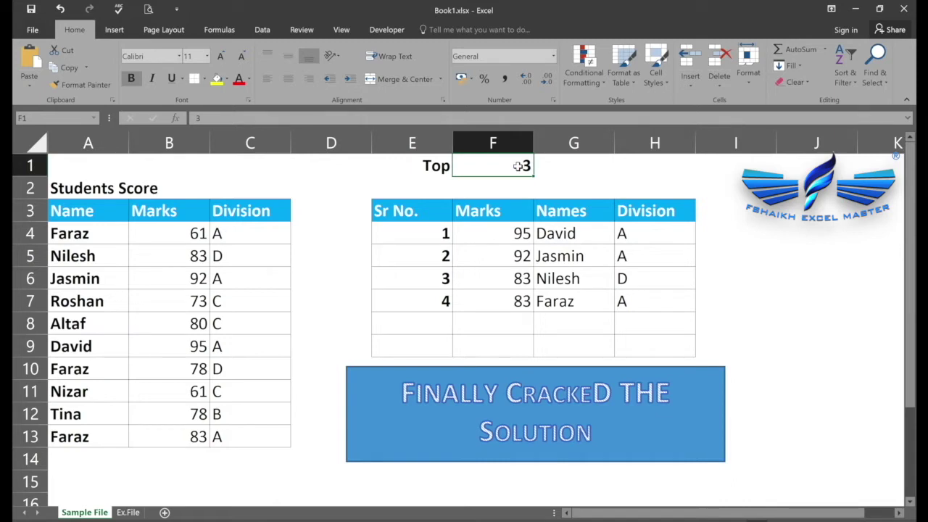
pyautogui.write('6')
pyautogui.press('Return')
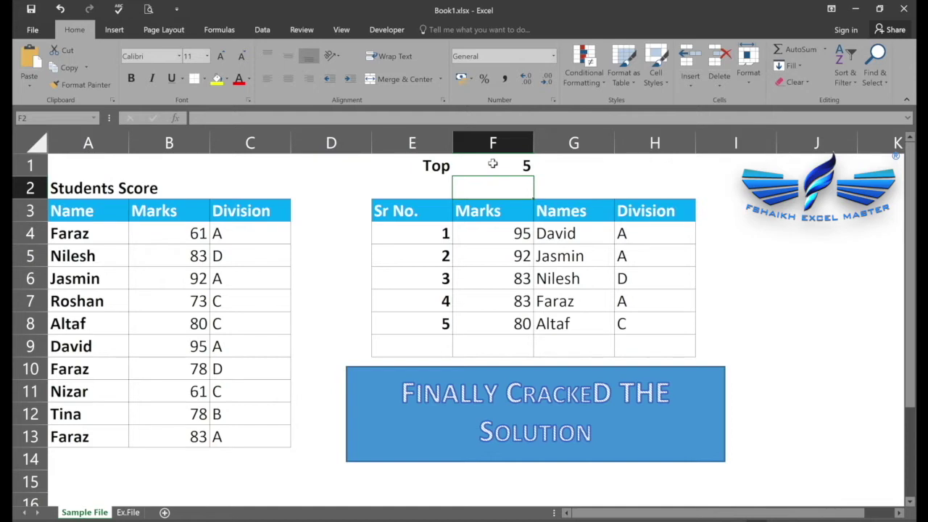
pyautogui.click(493, 164)
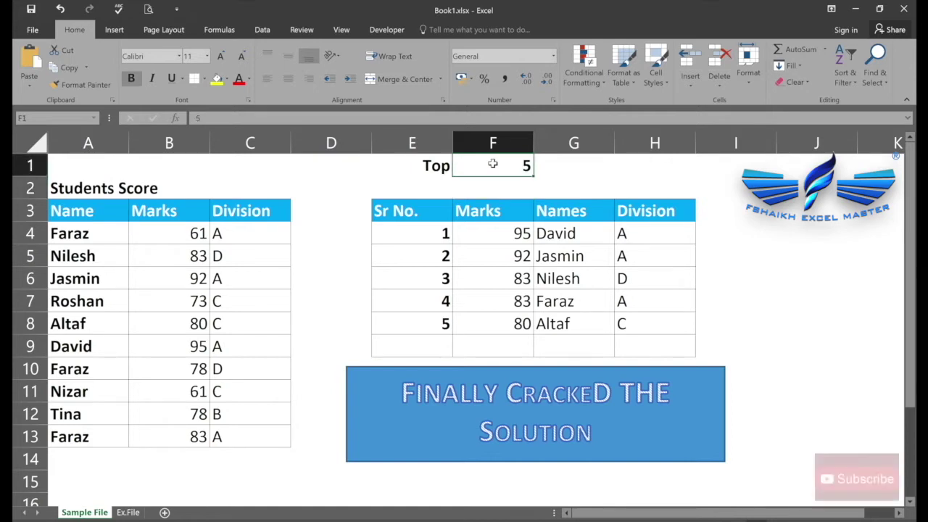
pyautogui.write('3')
pyautogui.hotkey('ctrl', 'Return')
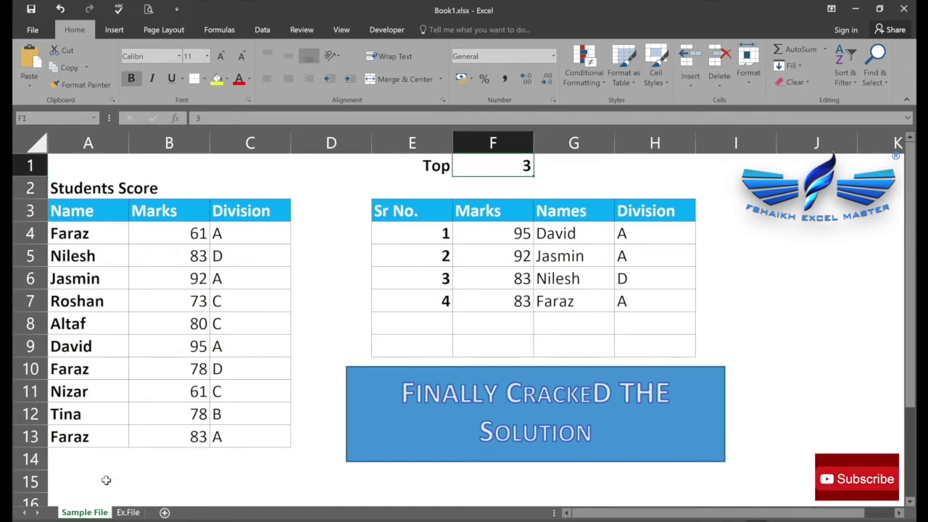
# On the Ex.File sheet, enter the label Top in E2 and the value 3 in F2.
pyautogui.click(128, 512)
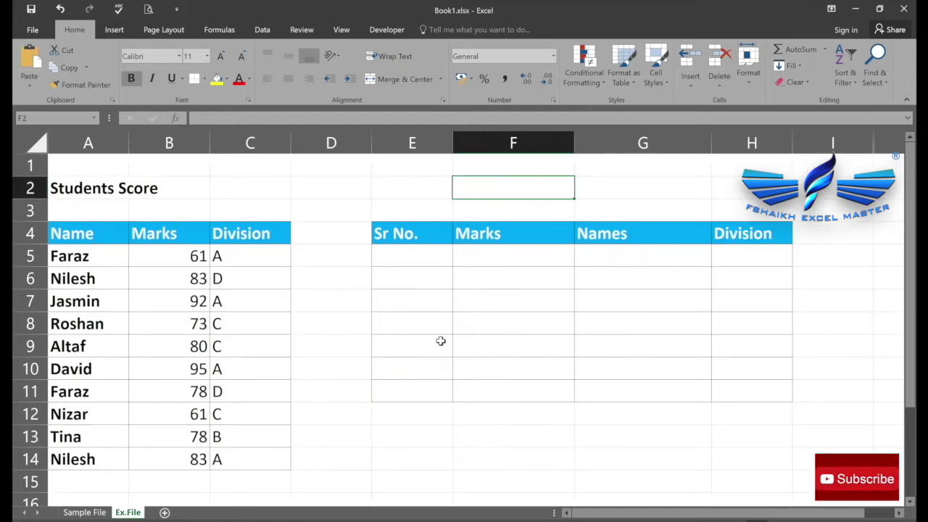
pyautogui.click(441, 187)
pyautogui.write('Top')
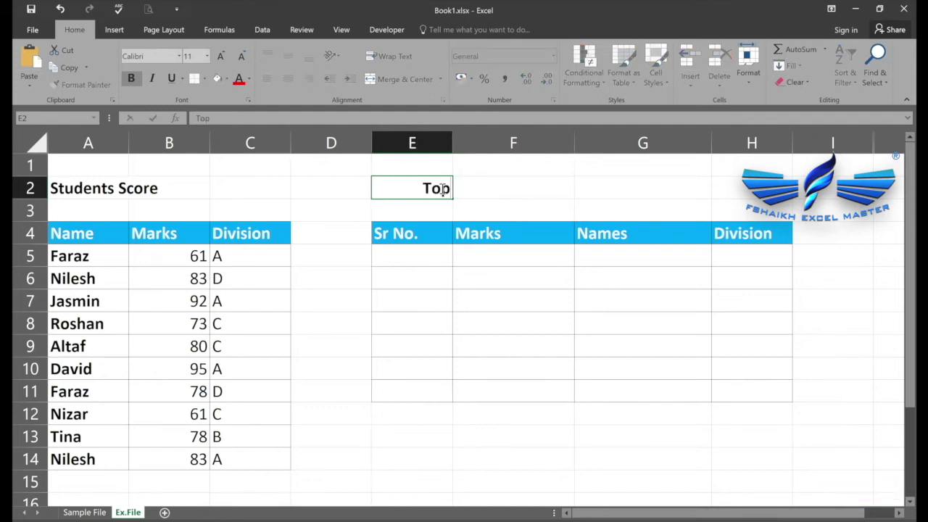
pyautogui.press('Tab')
pyautogui.write('3')
# Turn on filtering for the Students Score table in A4:C14.
pyautogui.click(107, 240)
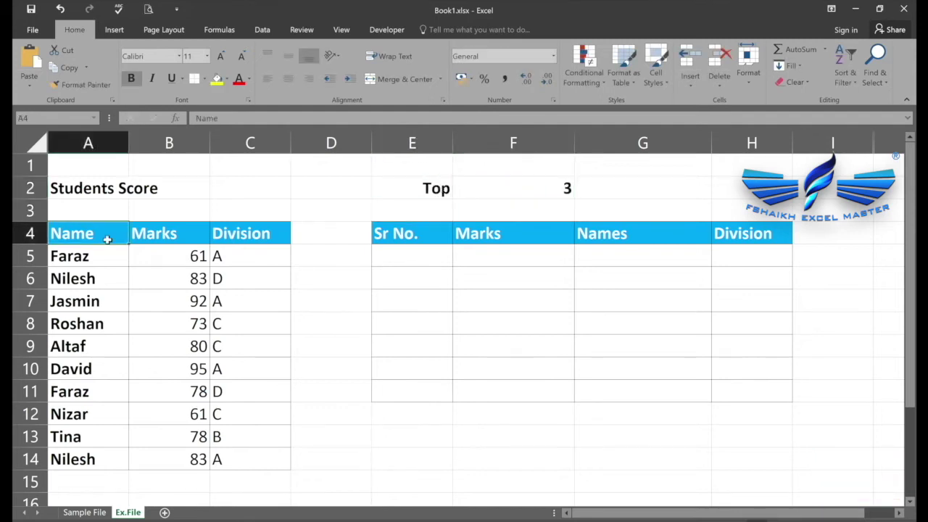
pyautogui.hotkey('ctrl', 'a')
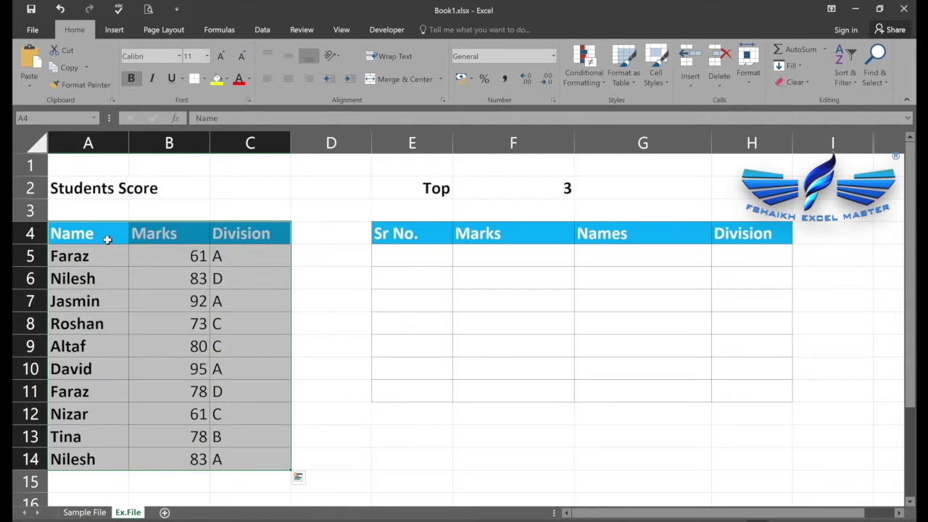
pyautogui.hotkey('ctrl', 'shift', 'l')
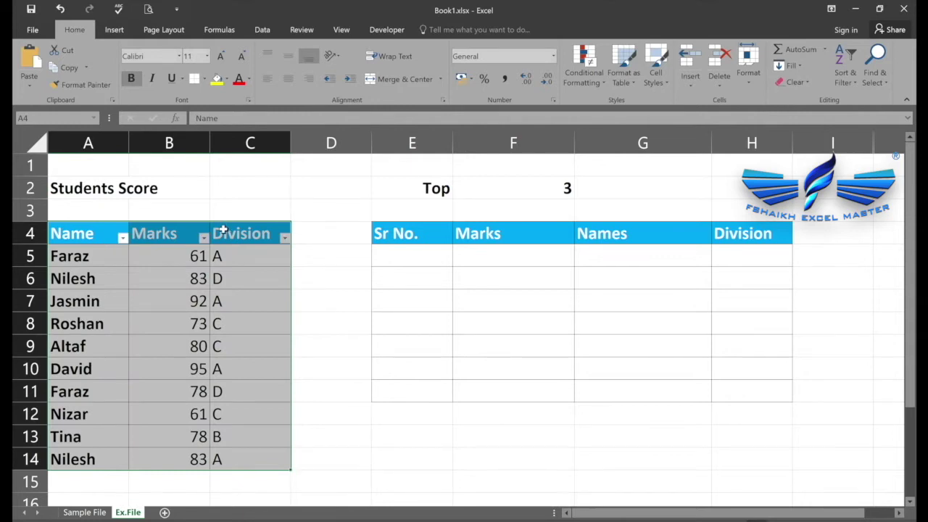
# Apply a Top 10 number filter to the Marks column, reduced to the top 3 items.
pyautogui.click(204, 237)
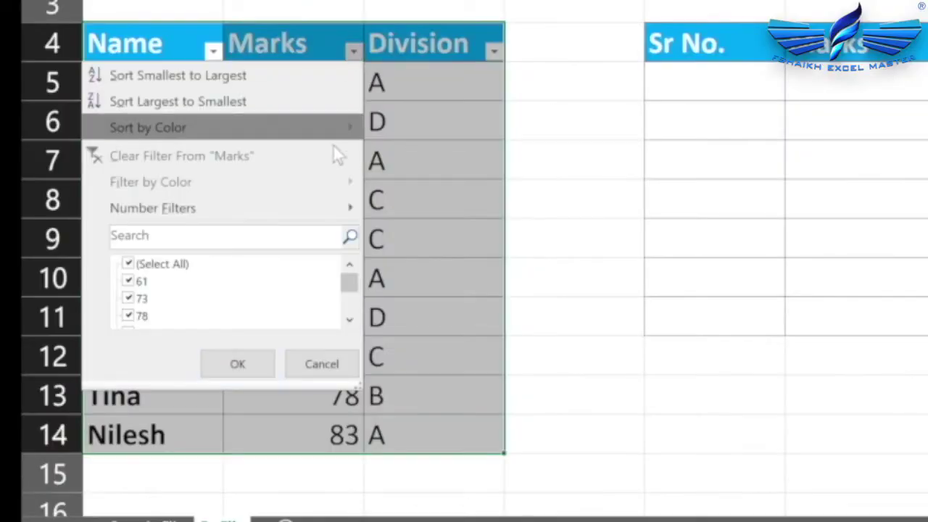
pyautogui.moveTo(298, 203)
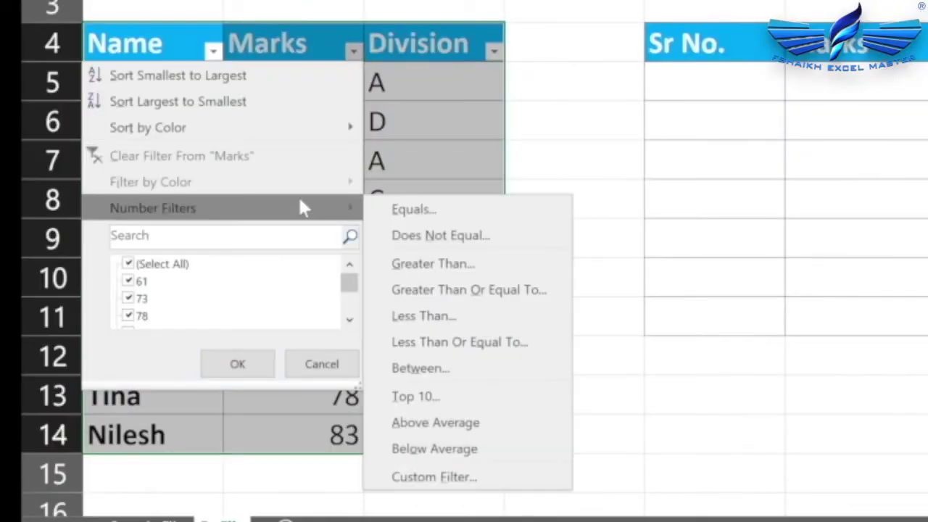
pyautogui.click(417, 395)
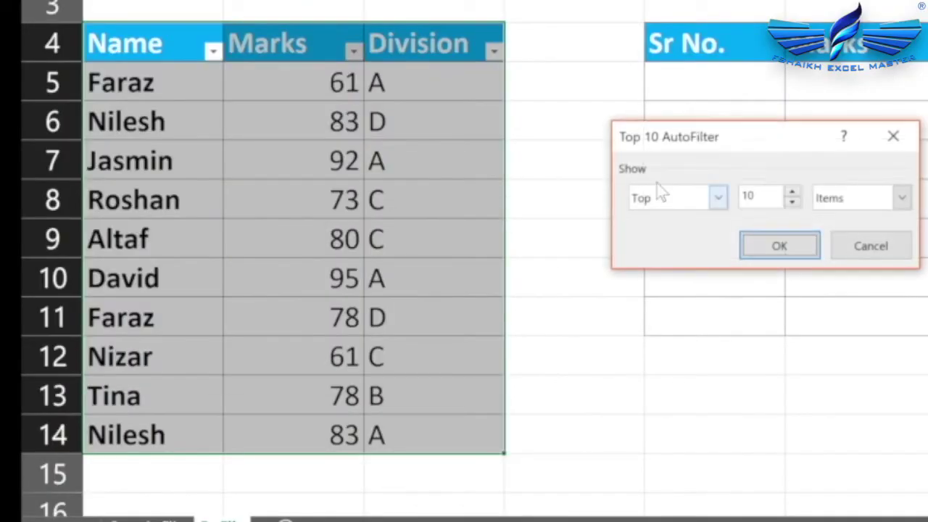
pyautogui.click(792, 203)
pyautogui.click(791, 203)
pyautogui.click(792, 202)
pyautogui.click(767, 244)
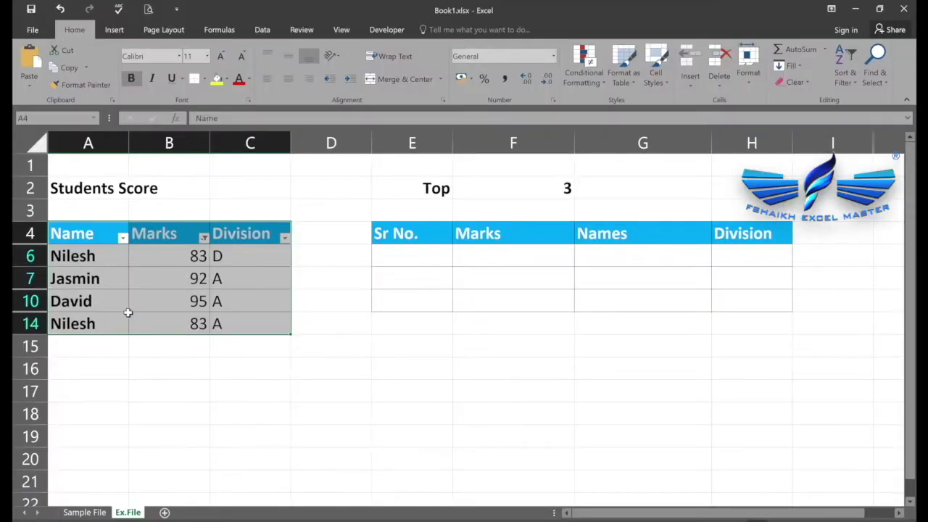
# Replace the student name in A6 with the same name as in A5.
pyautogui.click(96, 261)
pyautogui.write('Faraz')
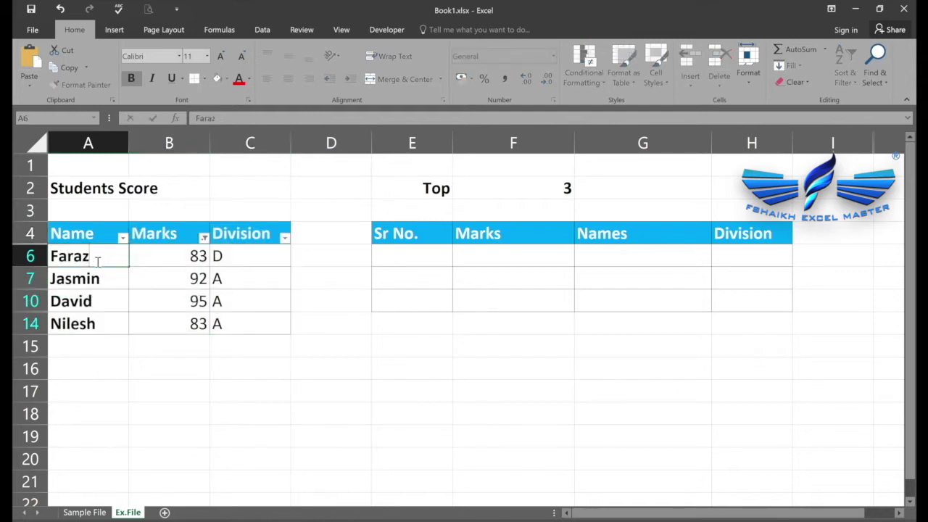
pyautogui.press('Return')
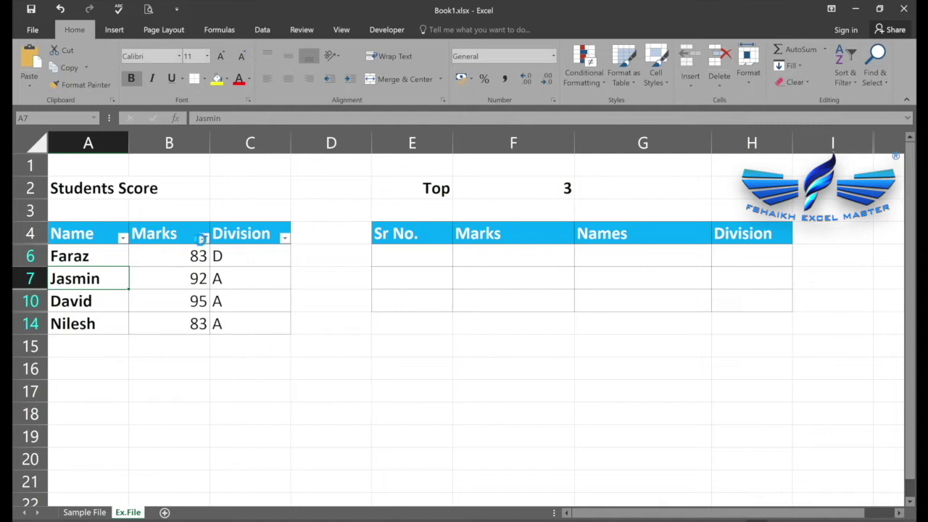
# Clear the filter from the Marks column so the whole student list is shown.
pyautogui.click(204, 238)
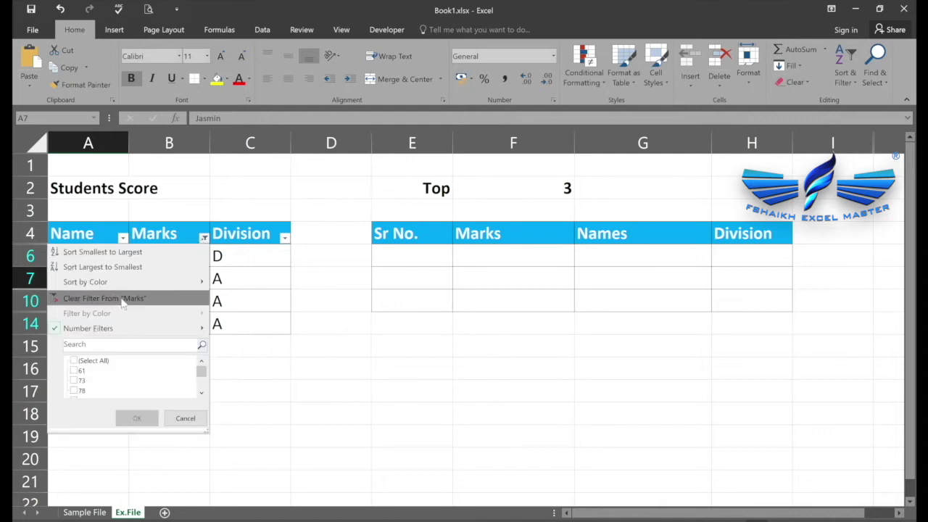
pyautogui.click(237, 276)
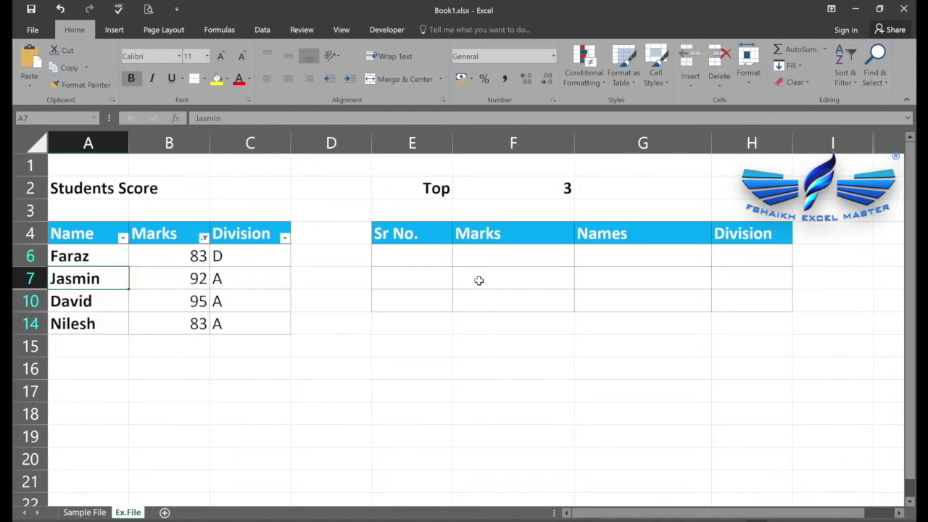
pyautogui.click(204, 238)
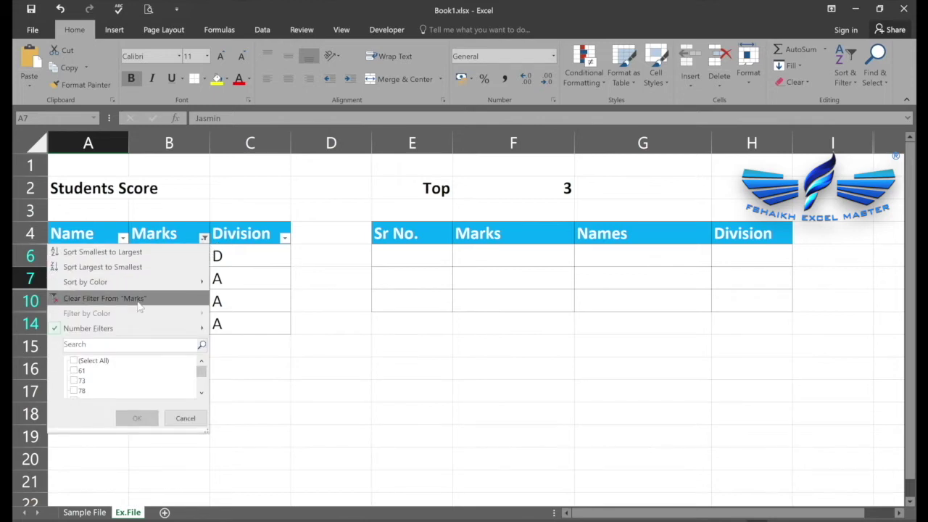
pyautogui.click(93, 296)
# Create named ranges for the Name and Marks columns from A4:B14, using only the top row as names.
pyautogui.hotkey('shift', 'Right')
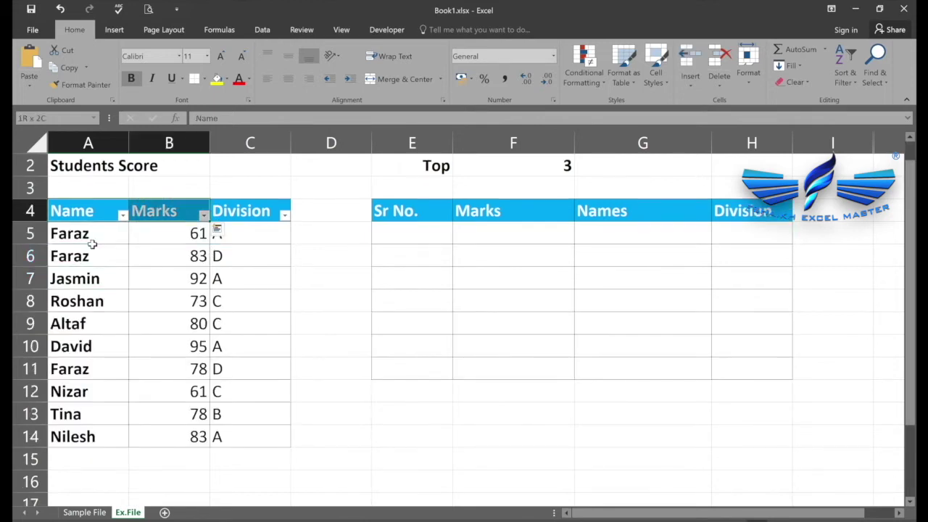
pyautogui.hotkey('shift', 'Down')
pyautogui.hotkey('shift', 'Down')
pyautogui.hotkey('shift', 'Down')
pyautogui.hotkey('shift', 'Down')
pyautogui.hotkey('shift', 'Down')
pyautogui.hotkey('shift', 'Down')
pyautogui.hotkey('shift', 'Down')
pyautogui.hotkey('shift', 'Down')
pyautogui.hotkey('shift', 'Down')
pyautogui.hotkey('shift', 'Down')
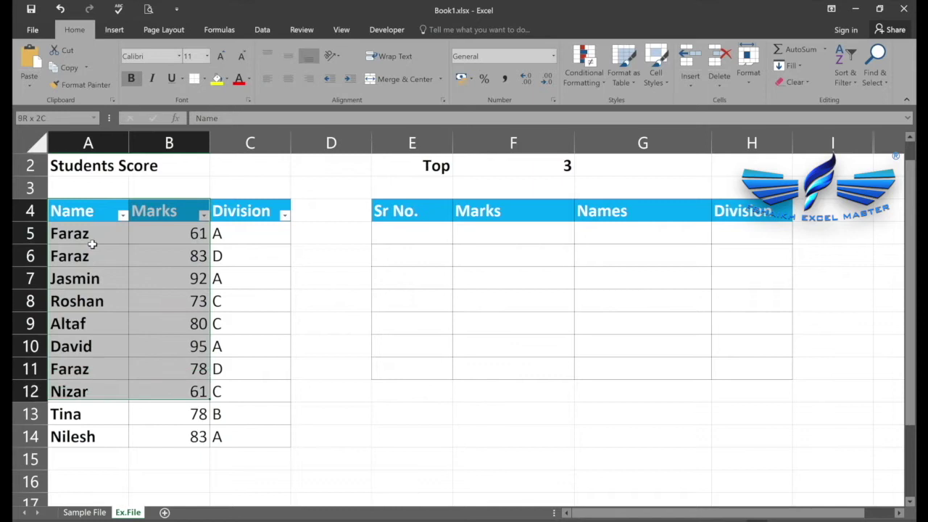
pyautogui.hotkey('shift', 'Up')
pyautogui.hotkey('shift', 'Down')
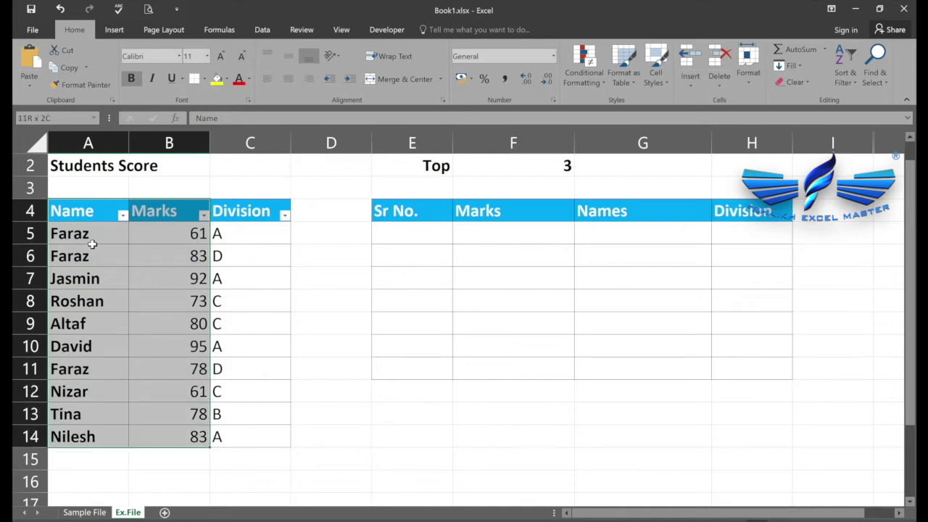
pyautogui.click(221, 33)
pyautogui.click(430, 84)
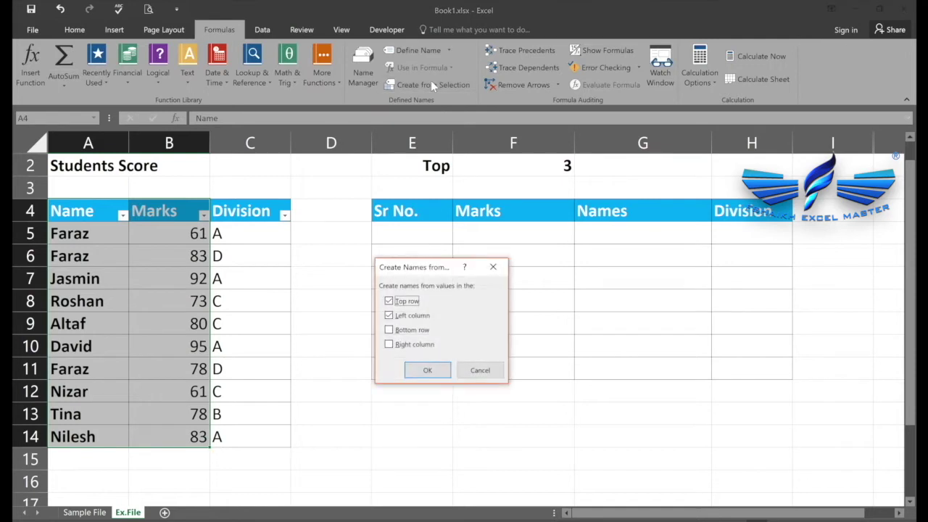
pyautogui.click(410, 317)
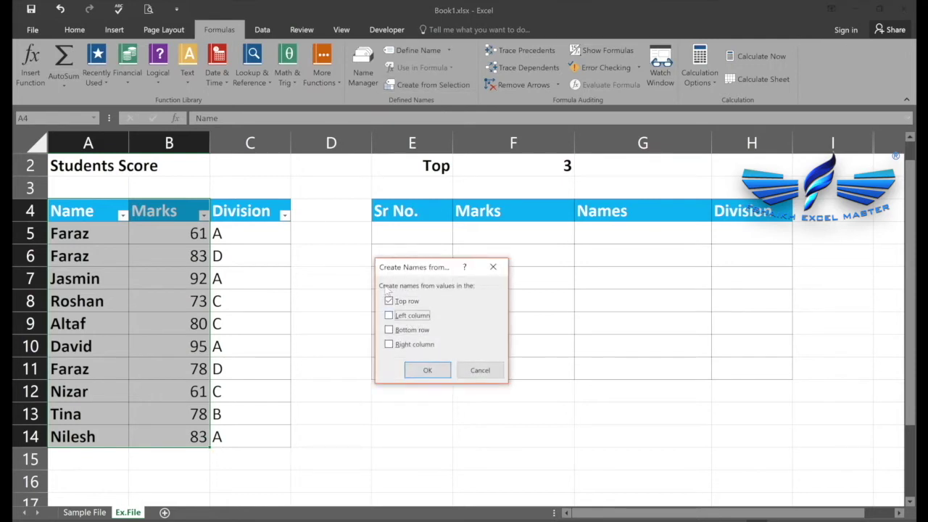
pyautogui.click(428, 370)
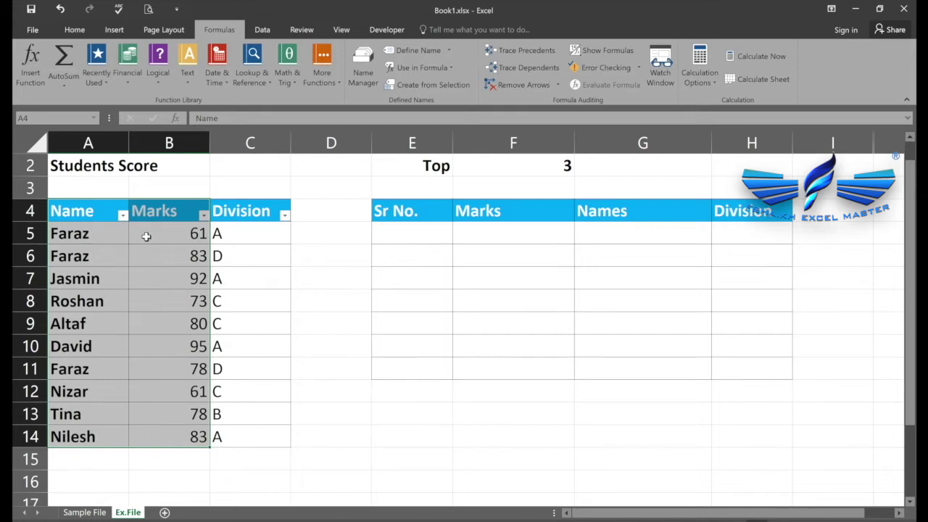
# Name the student records range A5:C14, without its headers, Data.
pyautogui.click(86, 231)
pyautogui.hotkey('shift', 'Right')
pyautogui.hotkey('shift', 'Right')
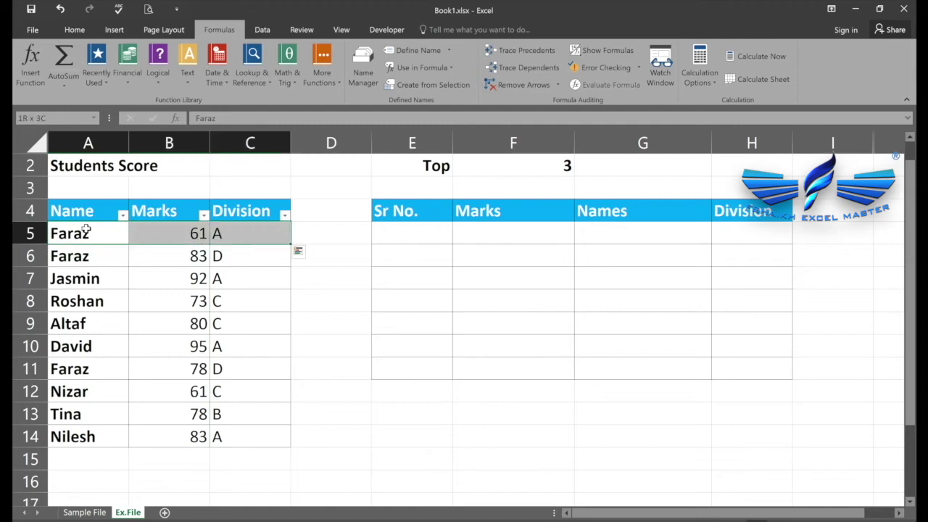
pyautogui.hotkey('shift', 'Down')
pyautogui.hotkey('shift', 'Down')
pyautogui.hotkey('shift', 'Down')
pyautogui.hotkey('shift', 'Down')
pyautogui.hotkey('shift', 'Down')
pyautogui.hotkey('shift', 'Down')
pyautogui.hotkey('shift', 'Down')
pyautogui.hotkey('shift', 'Down')
pyautogui.hotkey('shift', 'Down')
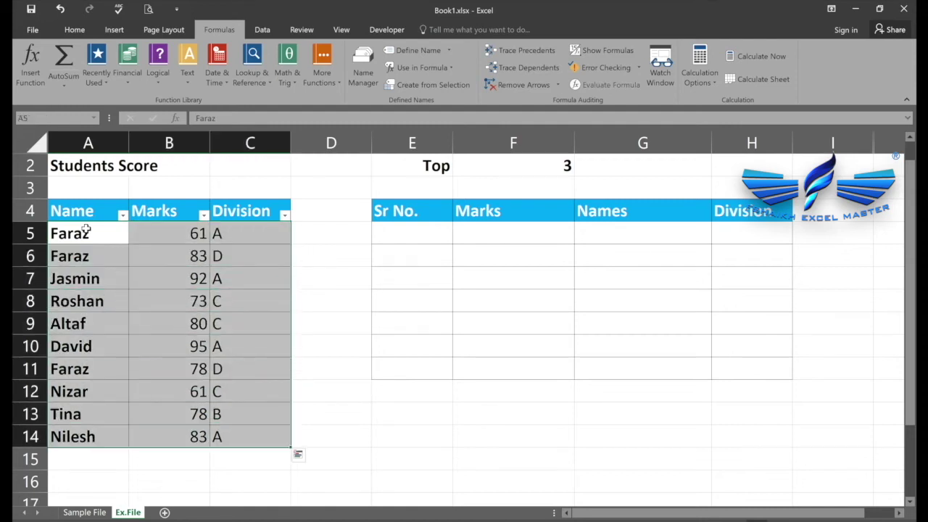
pyautogui.click(417, 85)
pyautogui.click(489, 370)
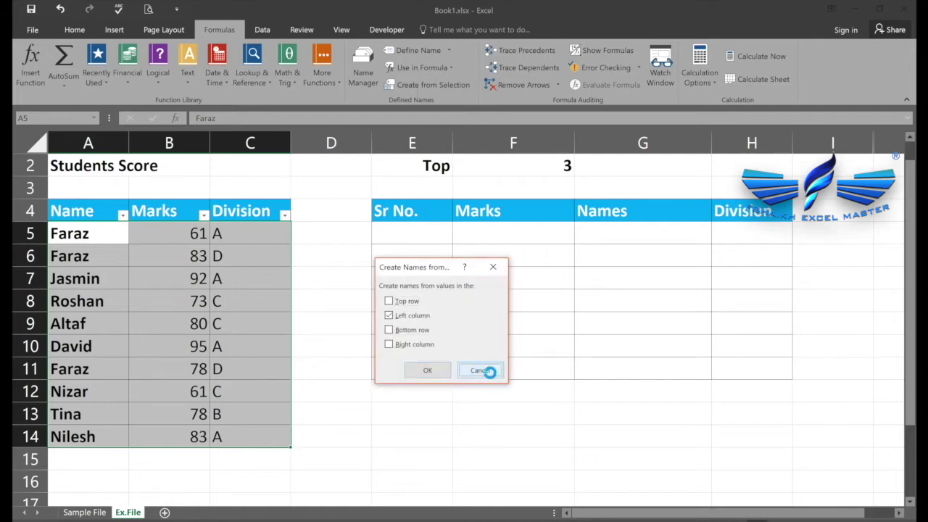
pyautogui.click(64, 121)
pyautogui.write('Data')
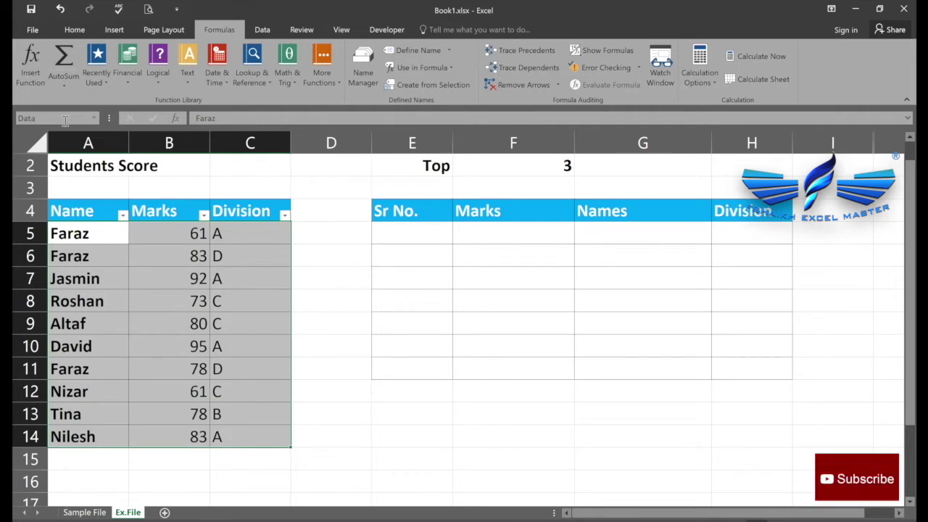
pyautogui.press('Return')
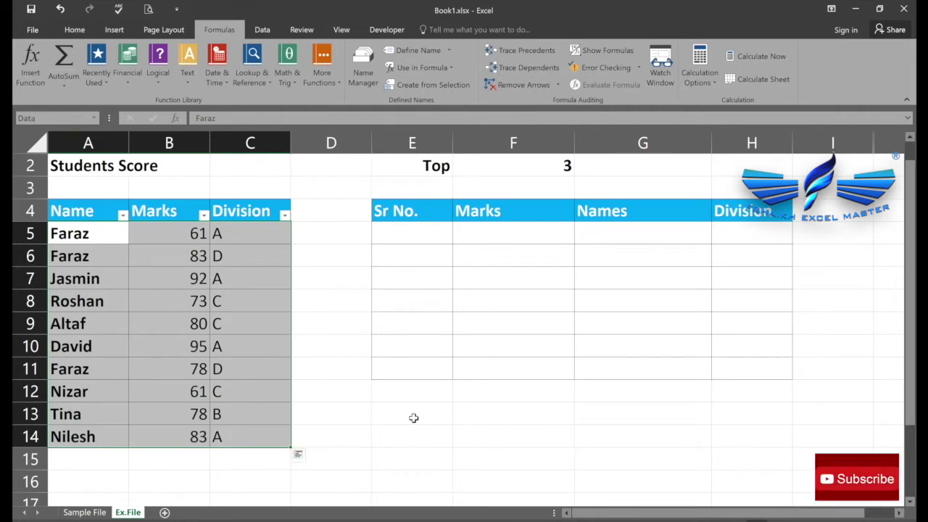
# Enter the label large in cell E13 below the results table.
pyautogui.click(406, 411)
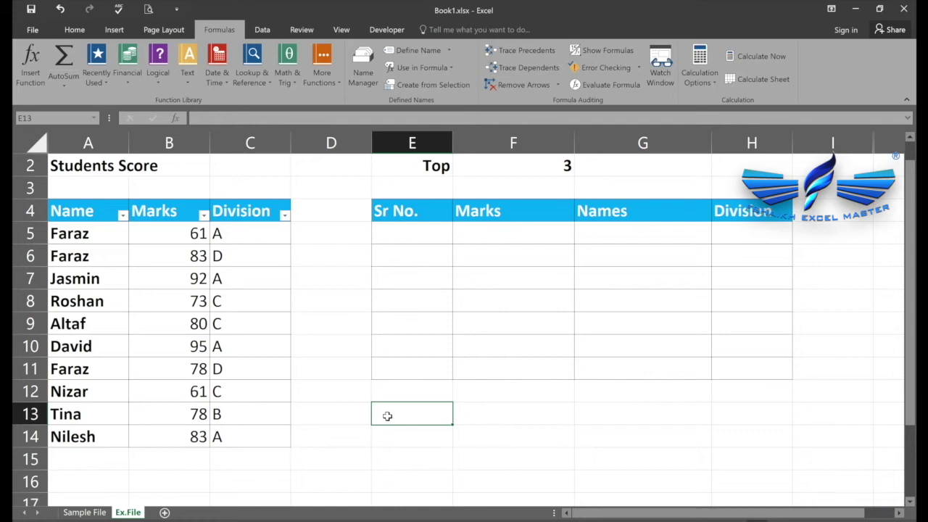
pyautogui.write('large')
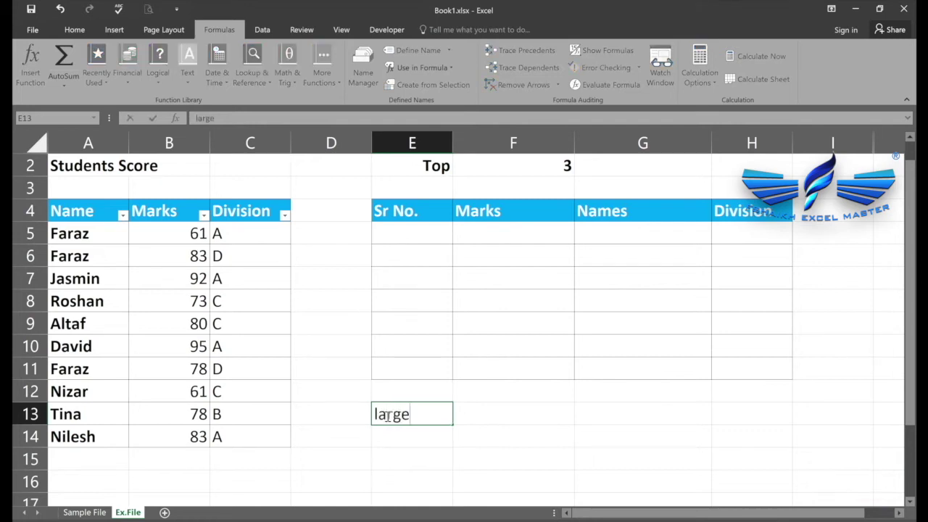
pyautogui.press('Tab')
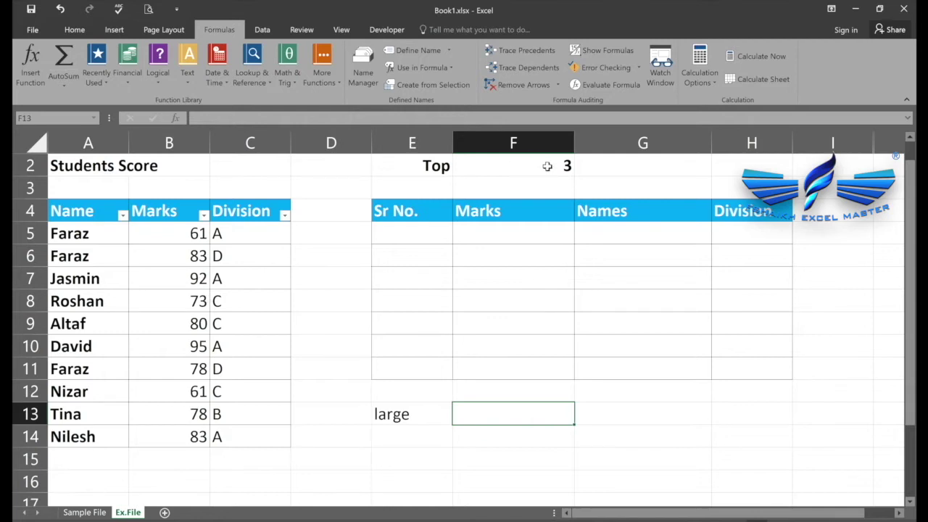
# Enter the formula =LARGE(Marks,3) in cell F13 beside the large label.
pyautogui.write('=larg')
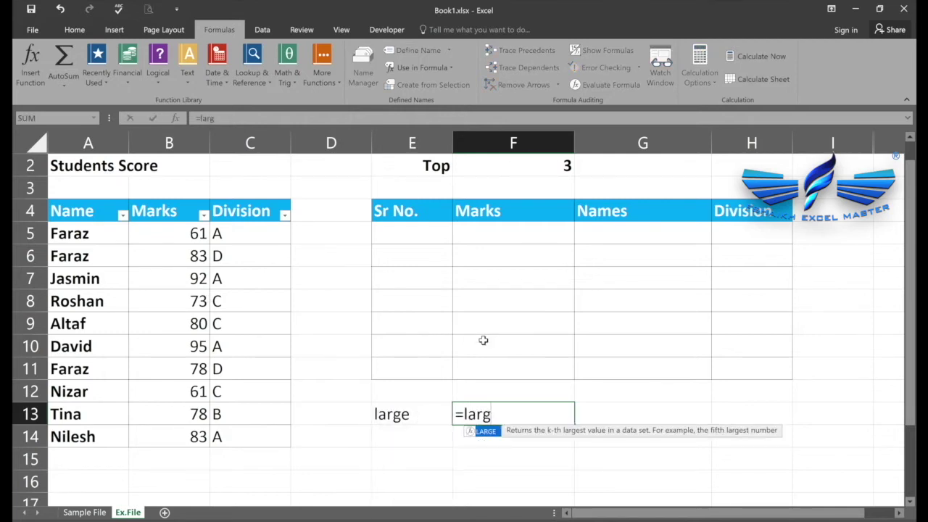
pyautogui.press('Tab')
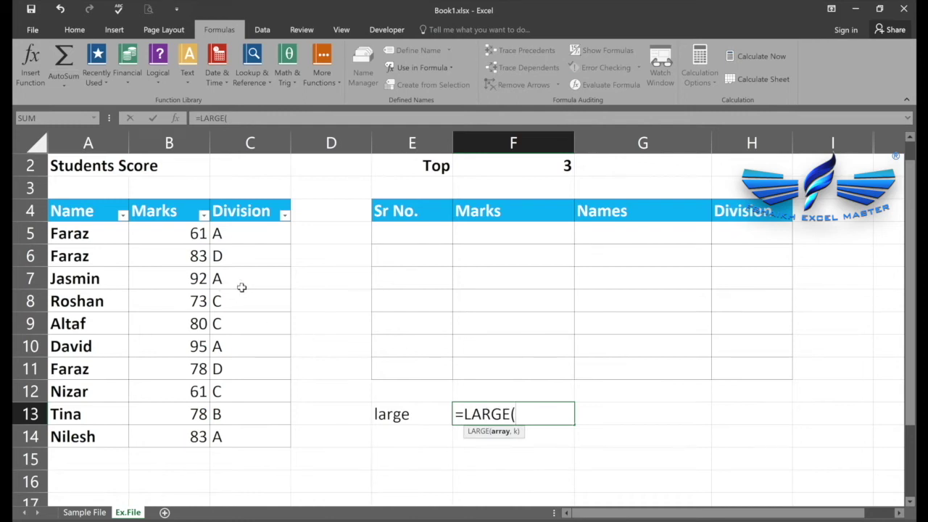
pyautogui.write('mar')
pyautogui.press('Tab')
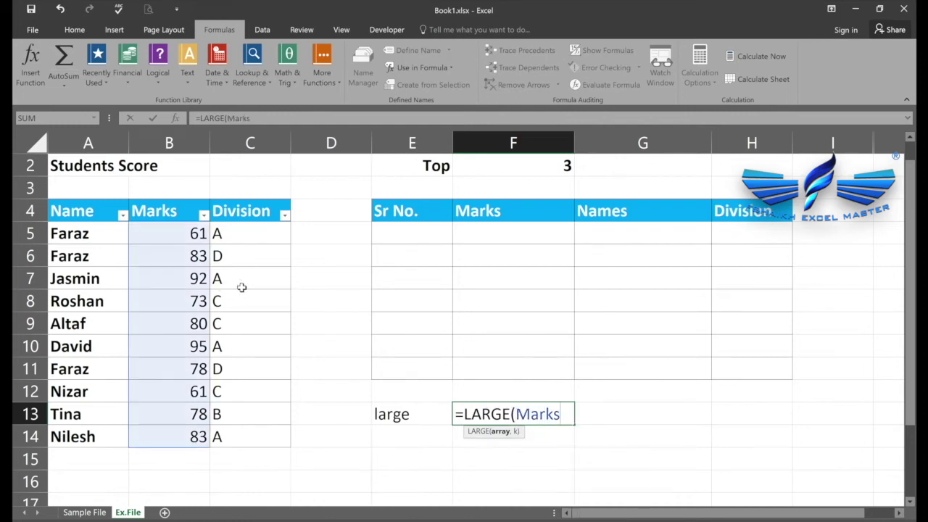
pyautogui.write(',3')
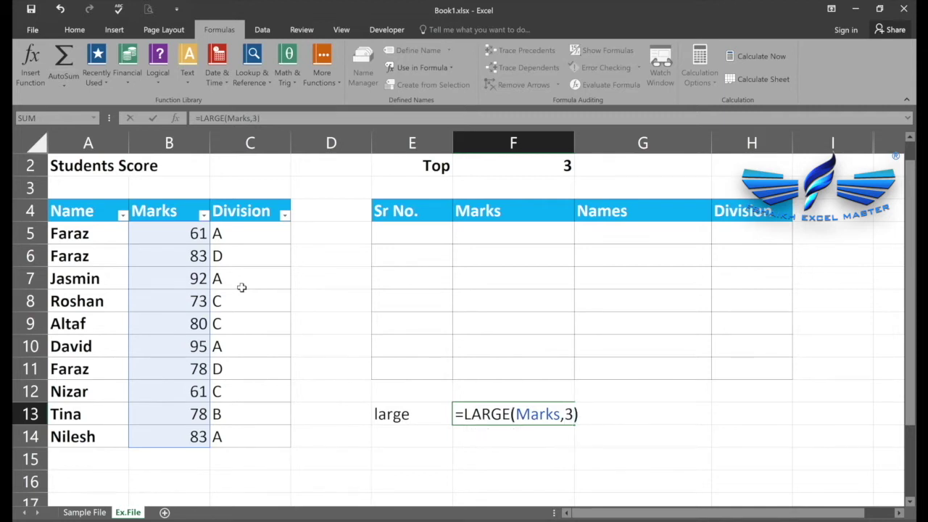
pyautogui.press('Return')
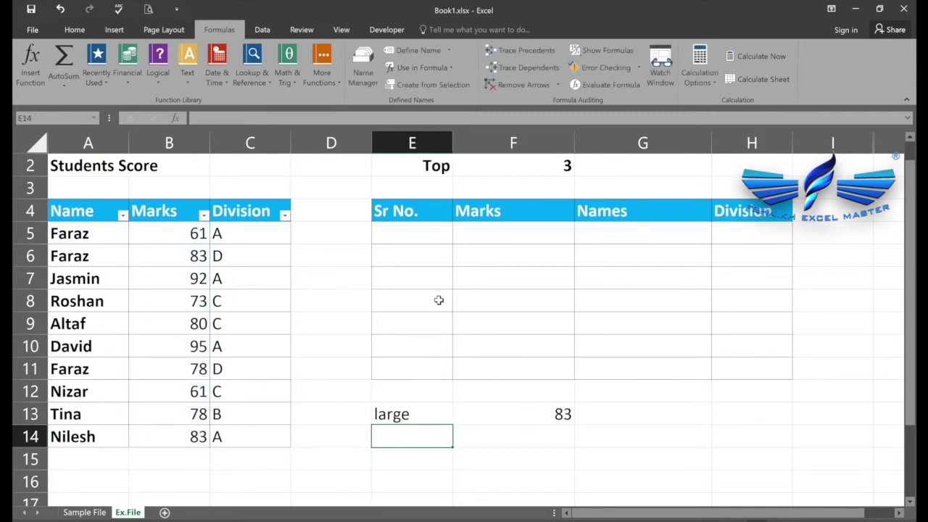
pyautogui.click(560, 413)
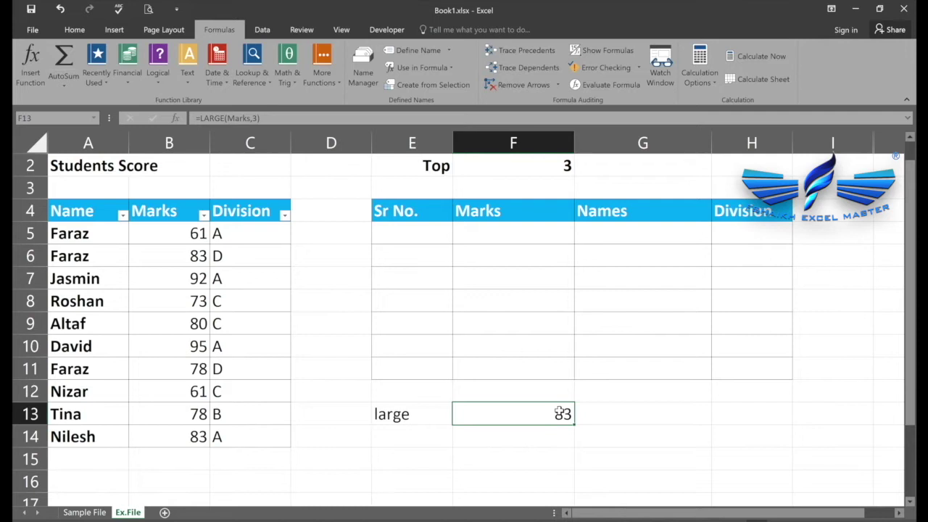
# Enter the label how many value extract in cell E14 and move the LARGE formula from F13 to H13.
pyautogui.click(406, 434)
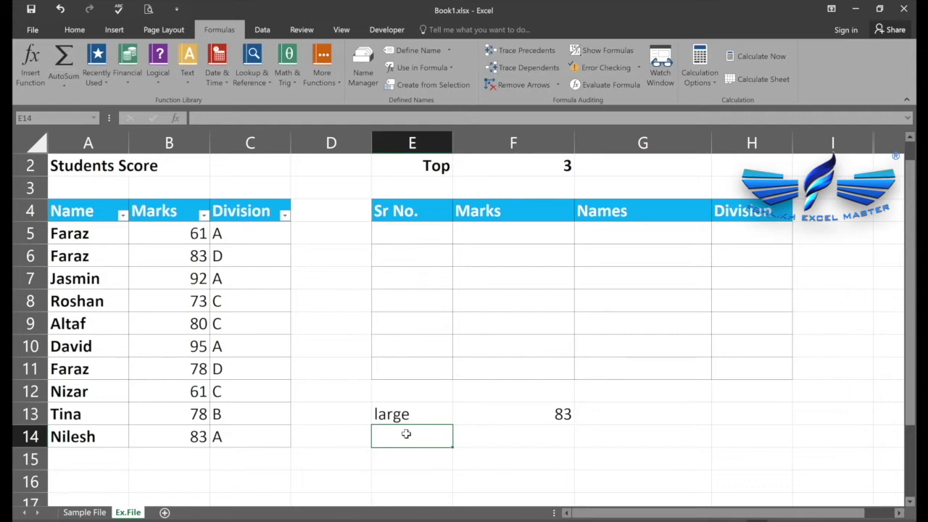
pyautogui.write('how many value extract')
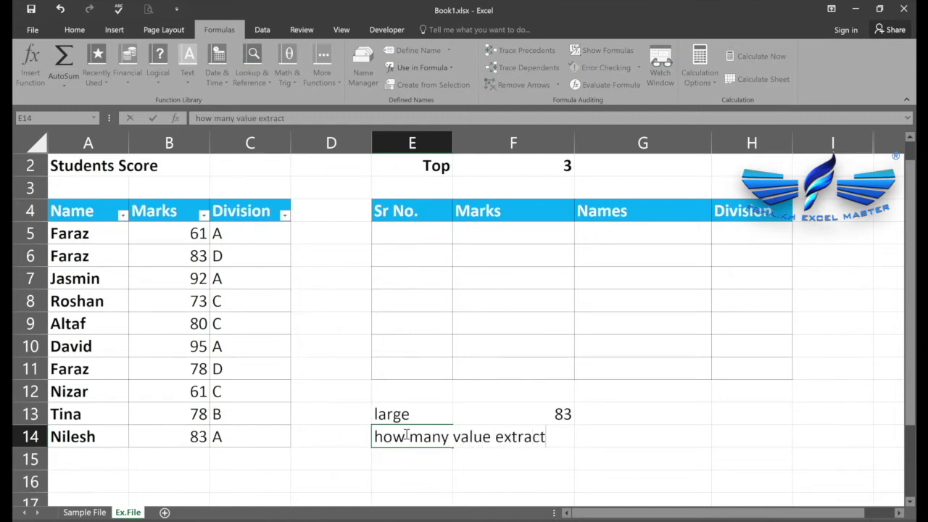
pyautogui.press('Return')
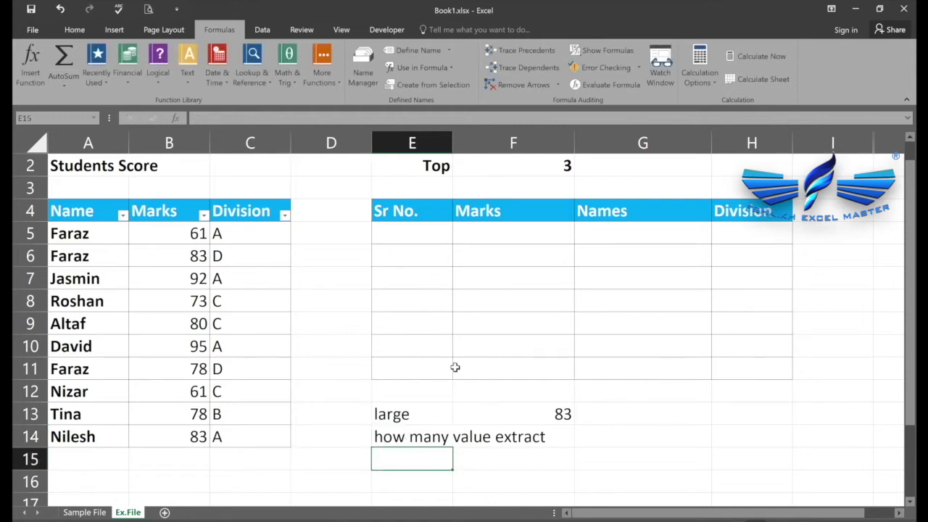
pyautogui.click(556, 419)
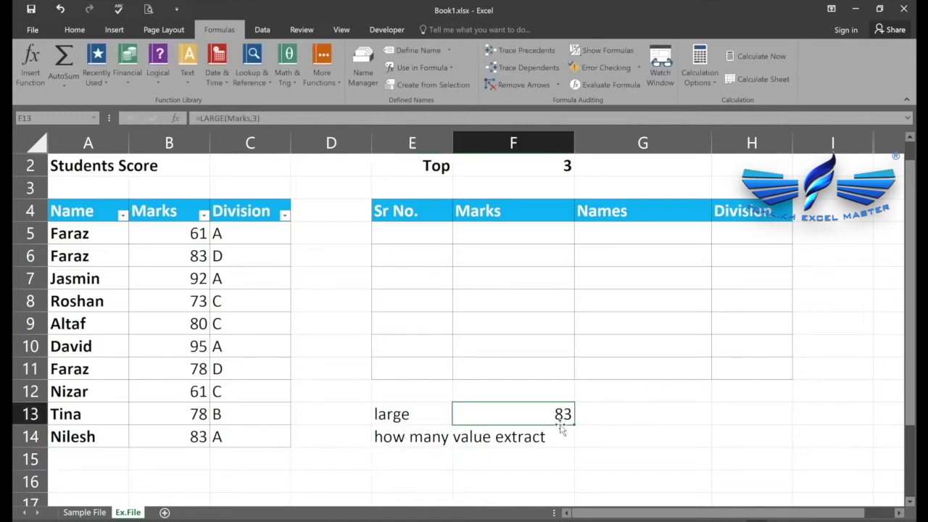
pyautogui.moveTo(562, 428); pyautogui.dragTo(718, 414)
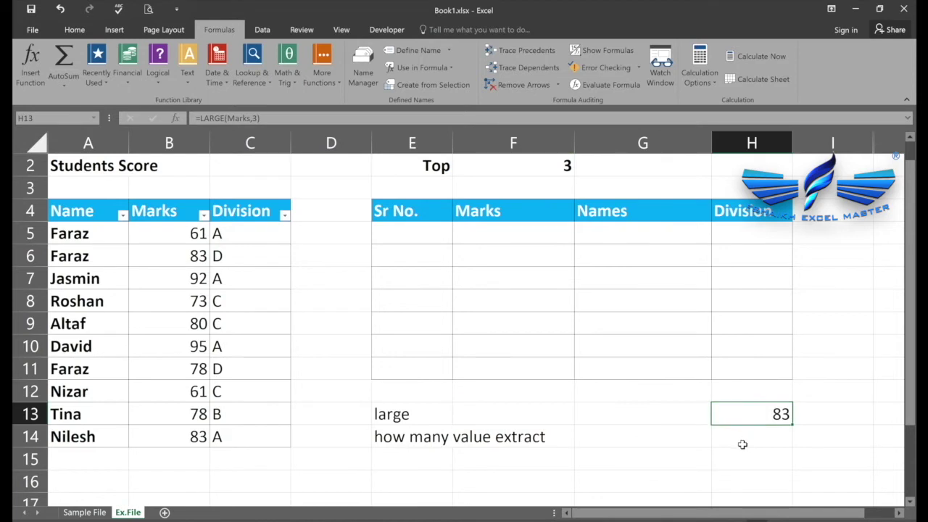
# Enter the formula =COUNTIF(Marks,">="&H13) in cell H14 to count the marks at or above the LARGE result.
pyautogui.click(742, 443)
pyautogui.write('=co')
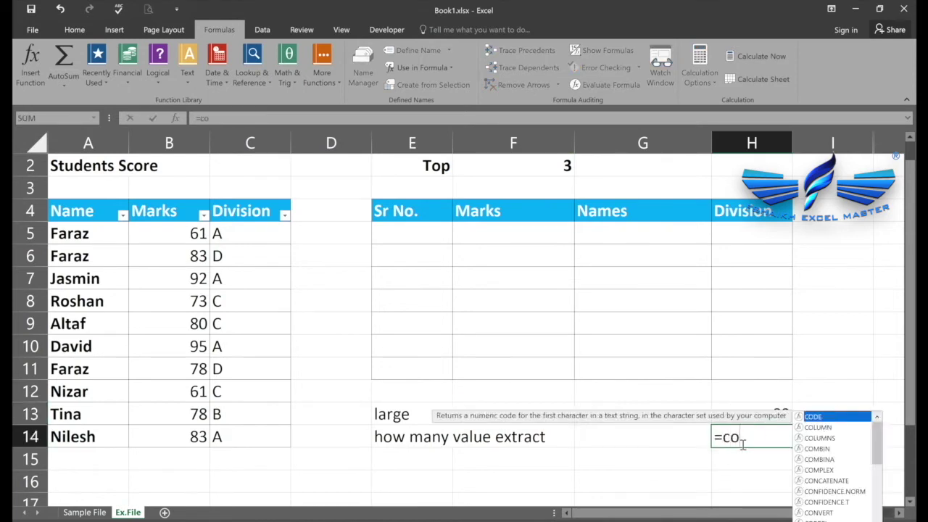
pyautogui.write('unif')
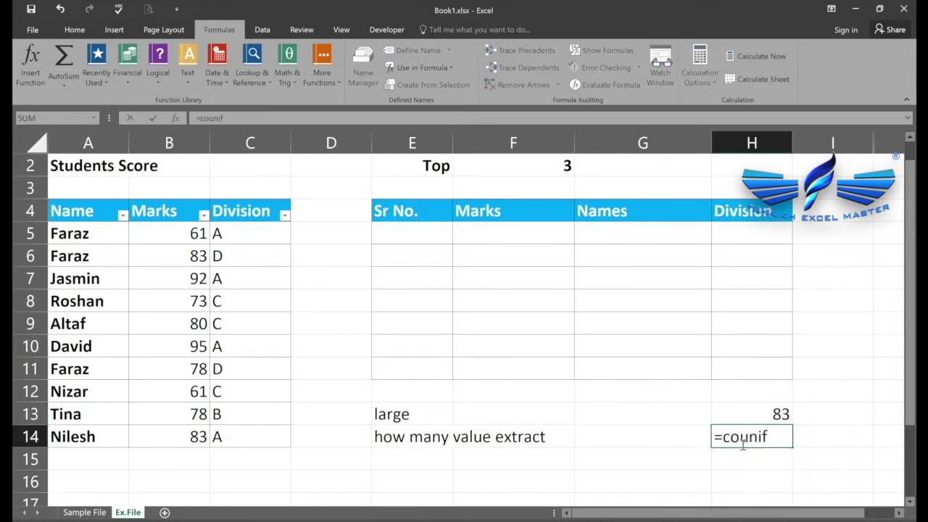
pyautogui.press('BackSpace')
pyautogui.press('BackSpace')
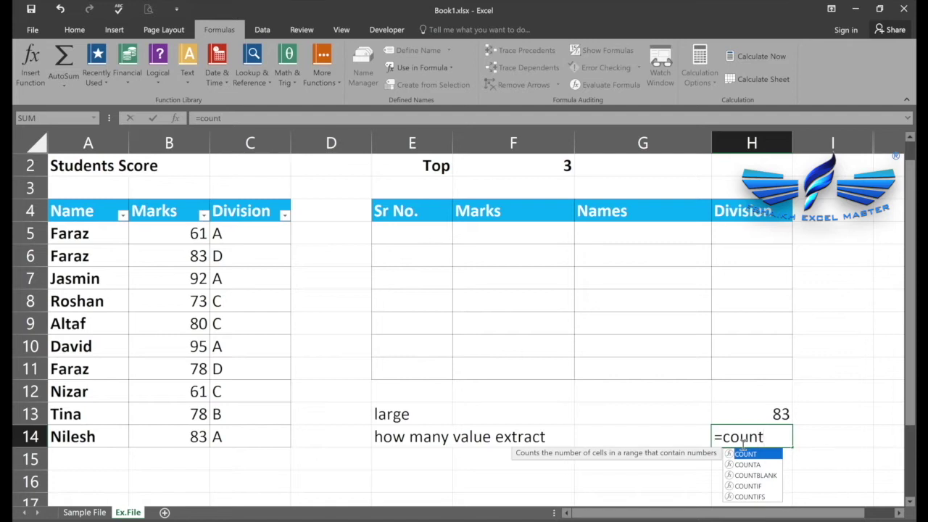
pyautogui.write('tif')
pyautogui.press('Tab')
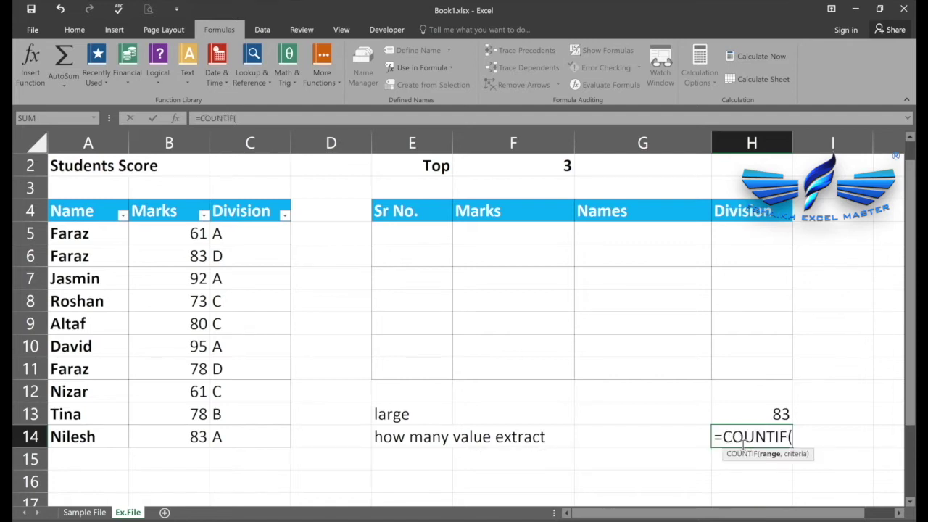
pyautogui.write('ma')
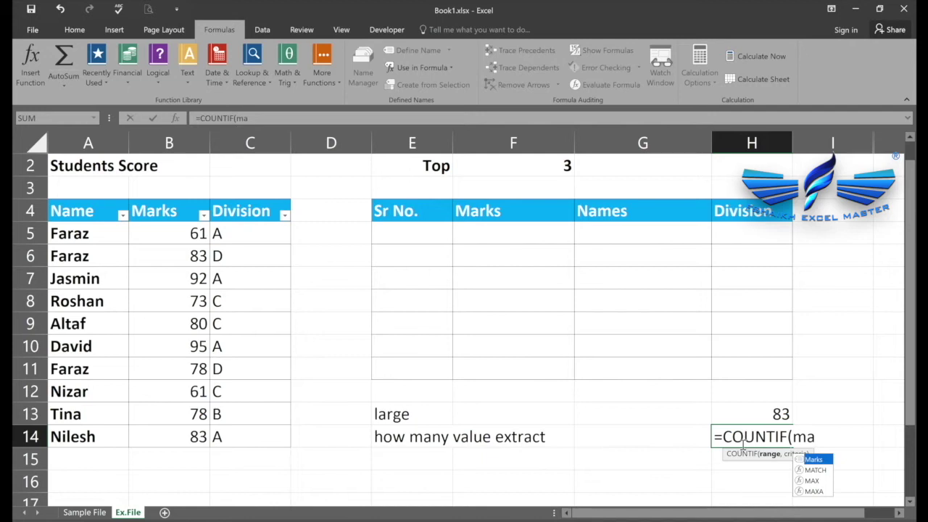
pyautogui.press('Tab')
pyautogui.write(',')
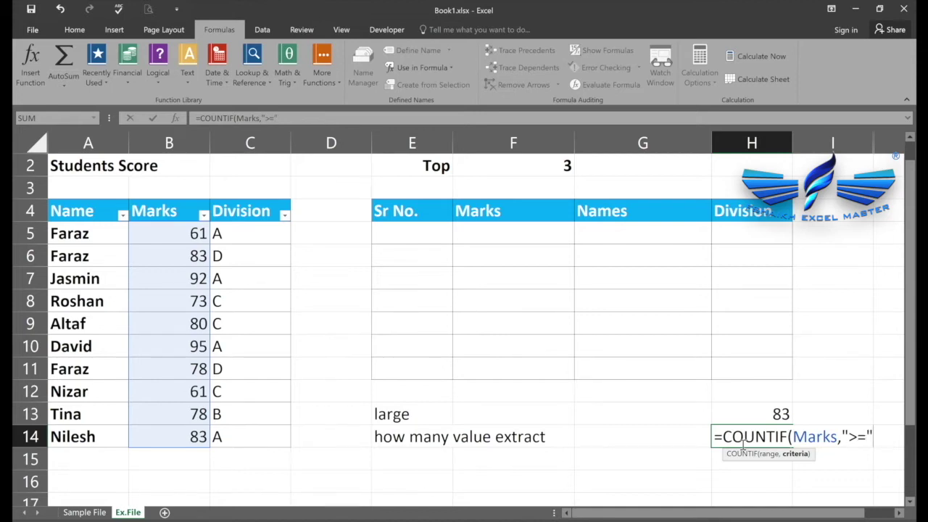
pyautogui.write('&')
pyautogui.click(757, 413)
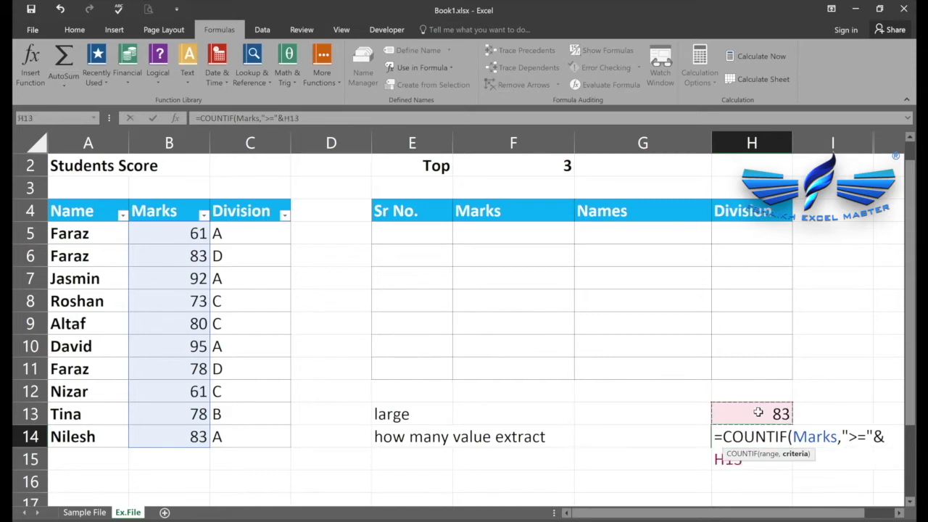
pyautogui.write(')')
pyautogui.press('Return')
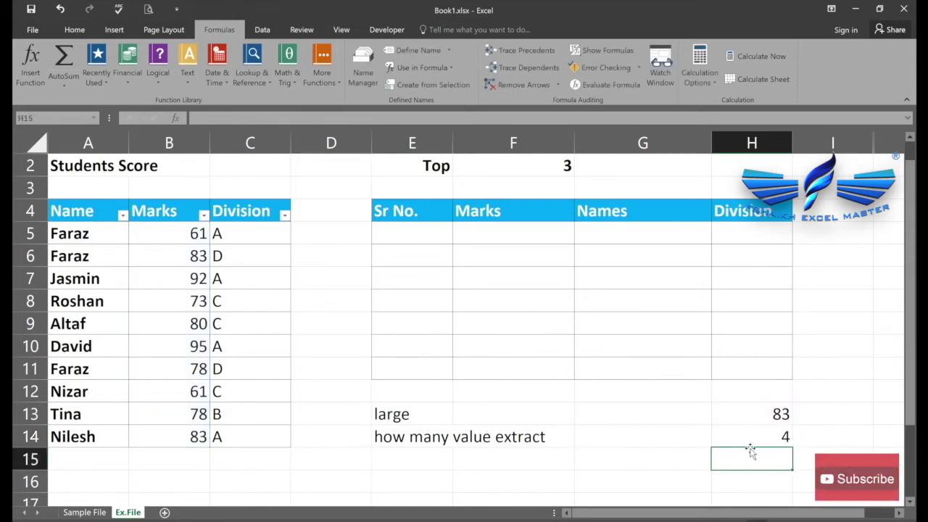
pyautogui.click(771, 437)
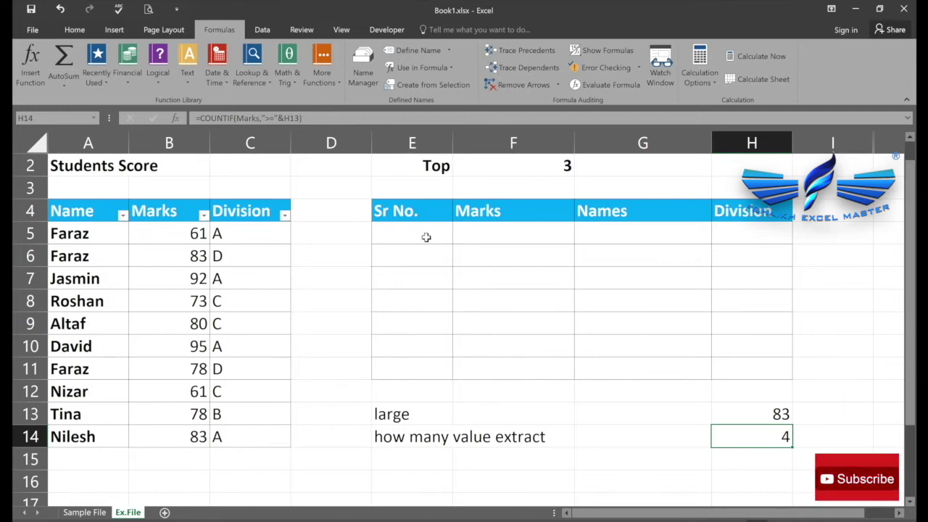
# Set the Top value in cell F2 to 5.
pyautogui.click(513, 165)
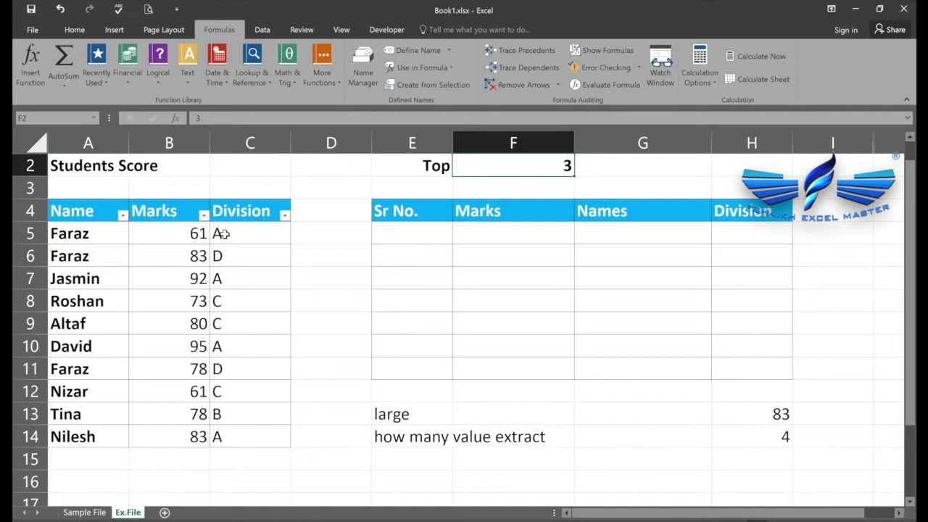
pyautogui.moveTo(408, 232); pyautogui.dragTo(403, 316)
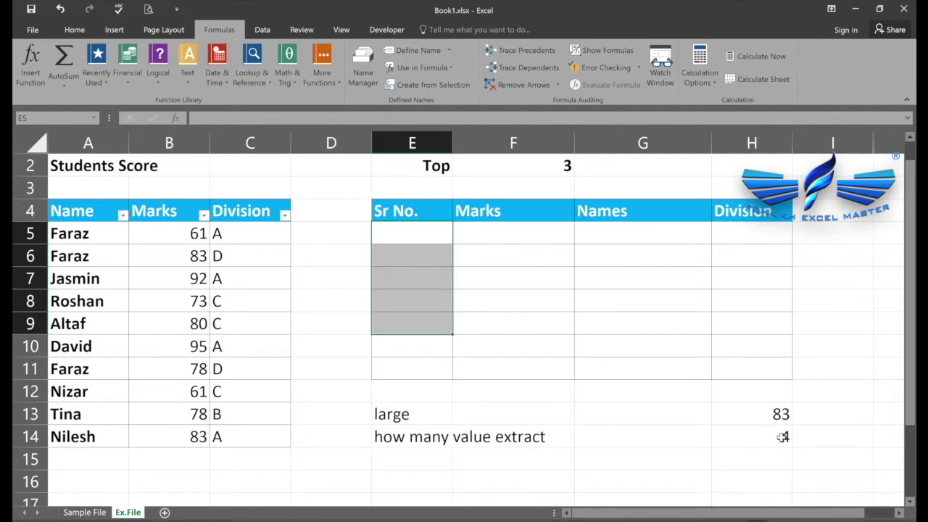
pyautogui.click(559, 161)
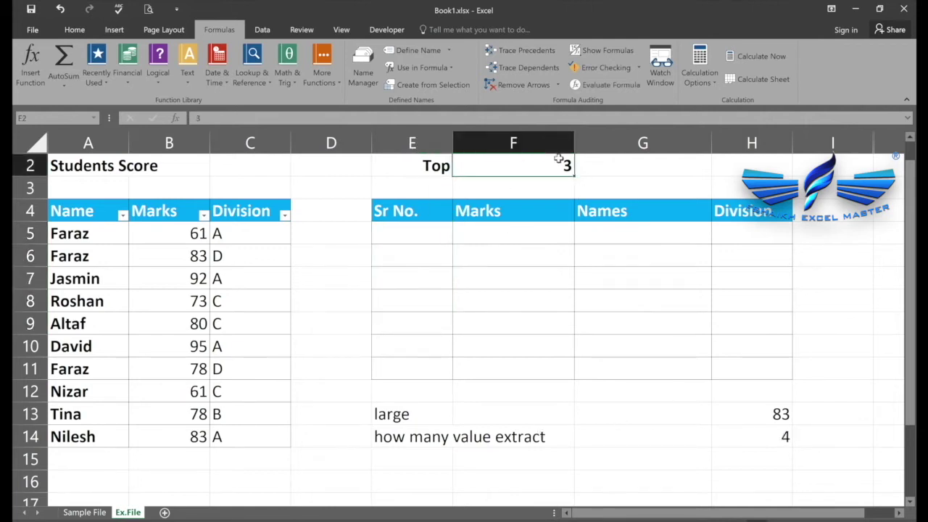
pyautogui.write('5')
pyautogui.press('Return')
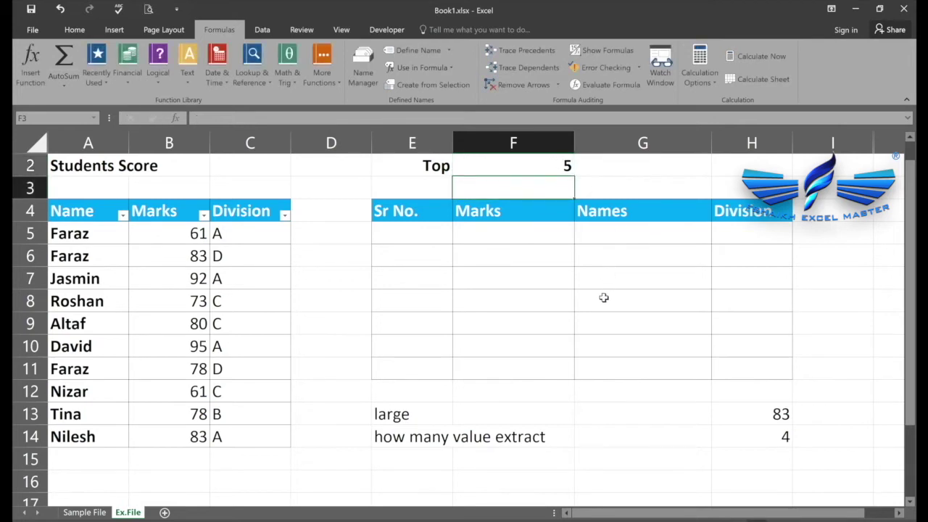
pyautogui.click(743, 410)
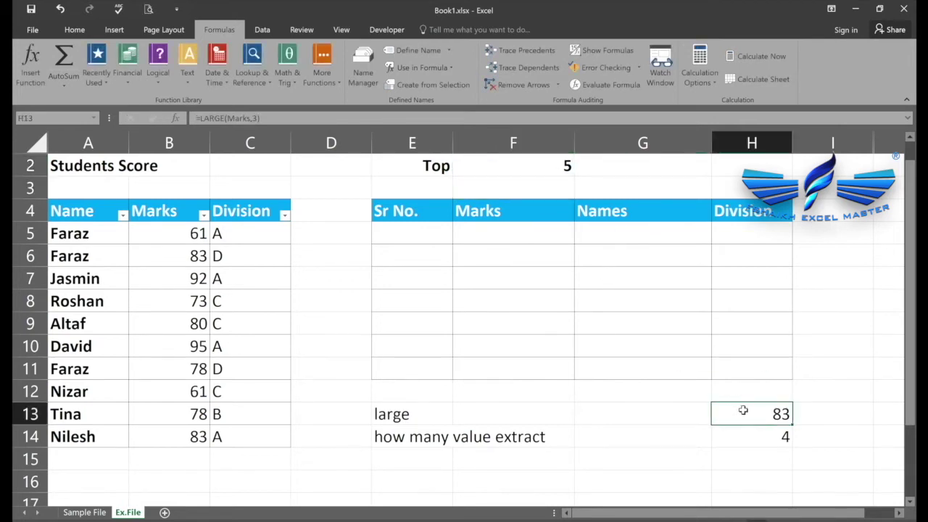
pyautogui.doubleClick(744, 411)
pyautogui.press('Return')
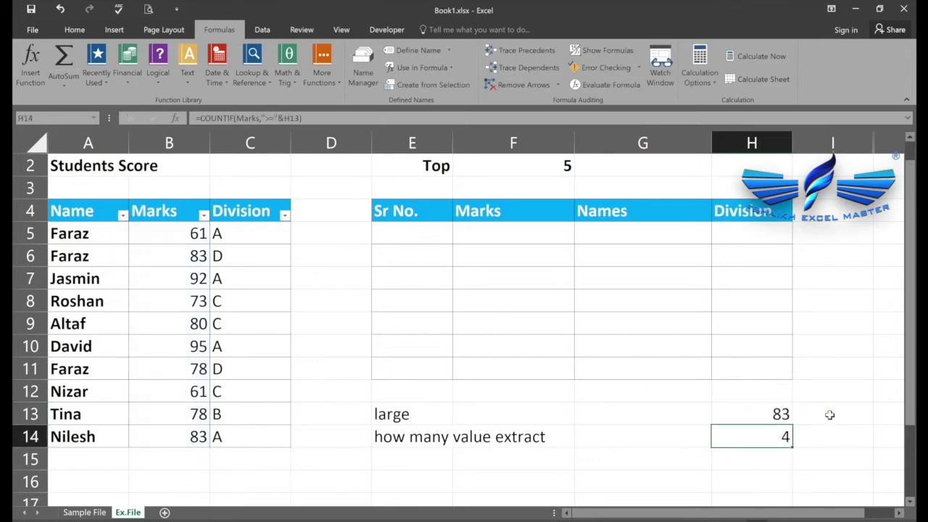
pyautogui.click(781, 413)
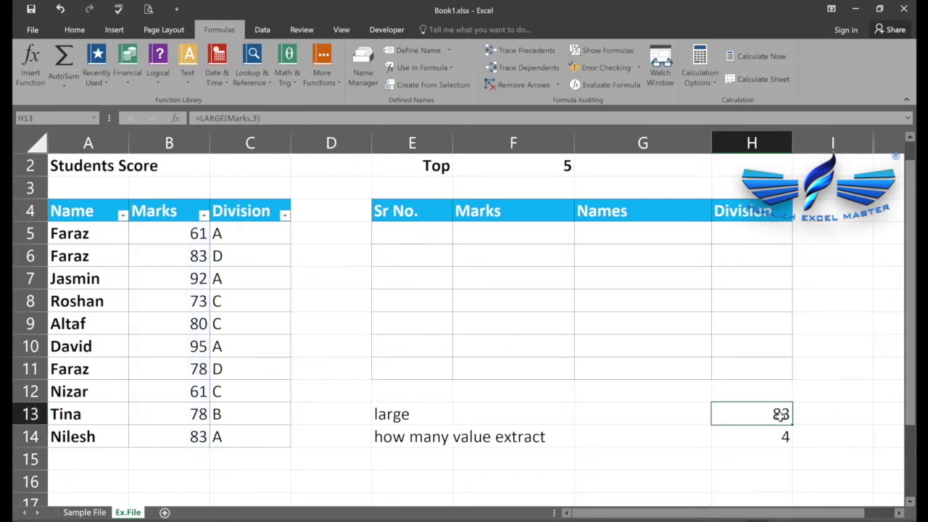
pyautogui.doubleClick(780, 414)
pyautogui.press('Return')
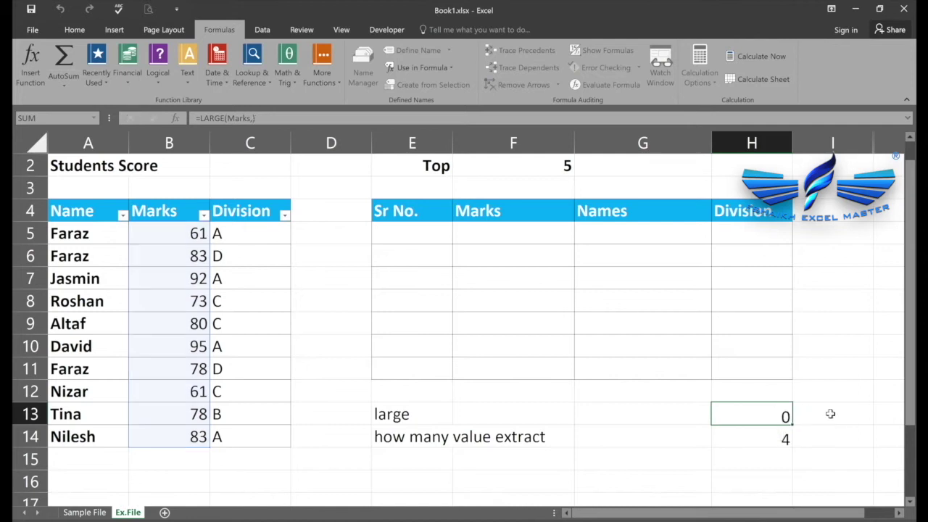
pyautogui.hotkey('ctrl', 'z')
# Replace the fixed rank in the LARGE formula in H13 with an absolute reference to the Top value in F2.
pyautogui.doubleClick(770, 410)
pyautogui.click(832, 414)
pyautogui.press('BackSpace')
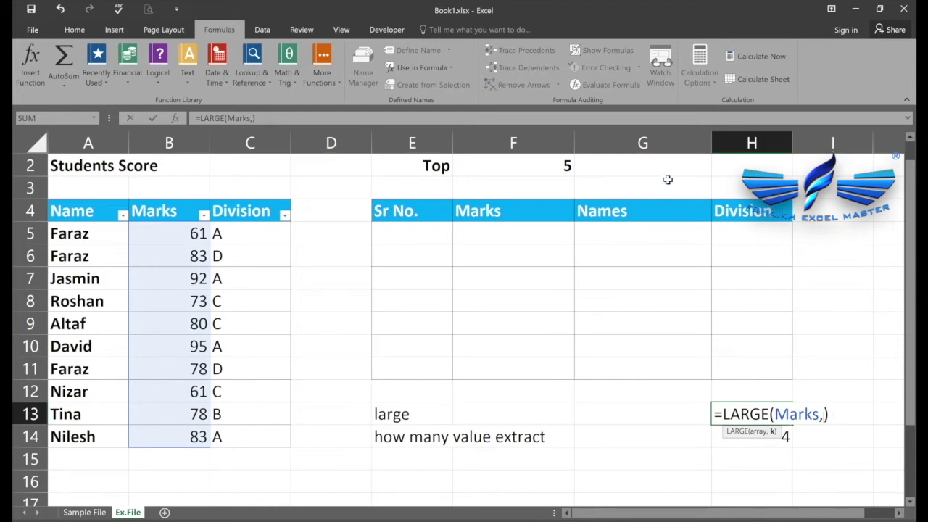
pyautogui.click(566, 166)
pyautogui.press('F4')
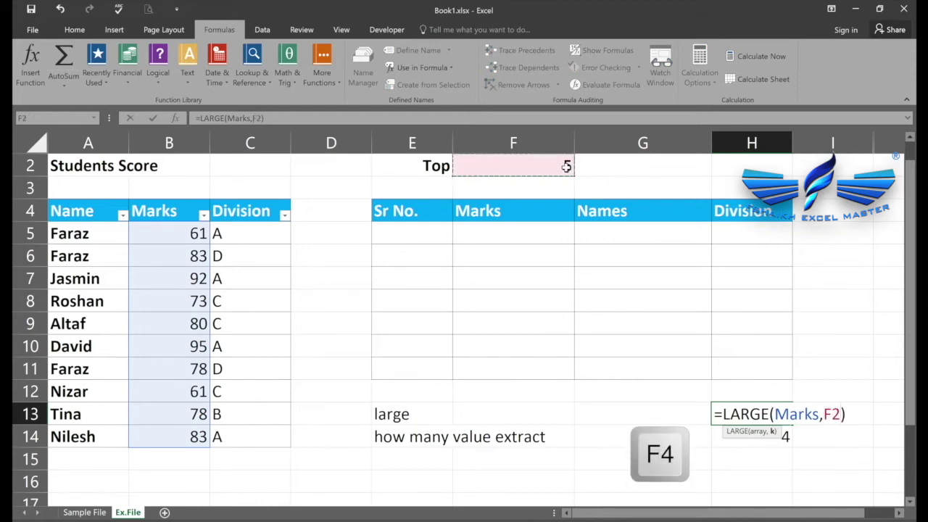
pyautogui.press('Return')
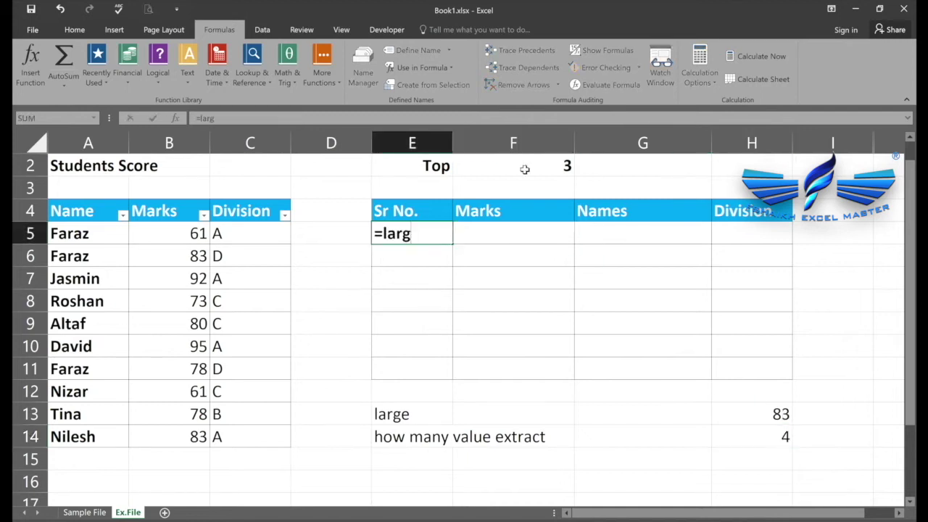
# Enter the formula =LARGE(Marks,$F$2) in cell E5, with an absolute reference to the Top value.
pyautogui.press('Escape')
pyautogui.write('=large')
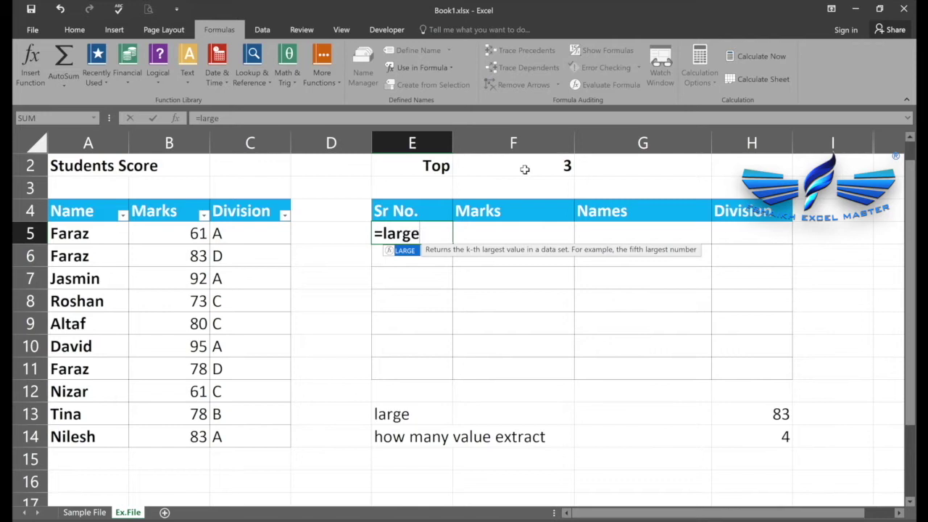
pyautogui.press('Tab')
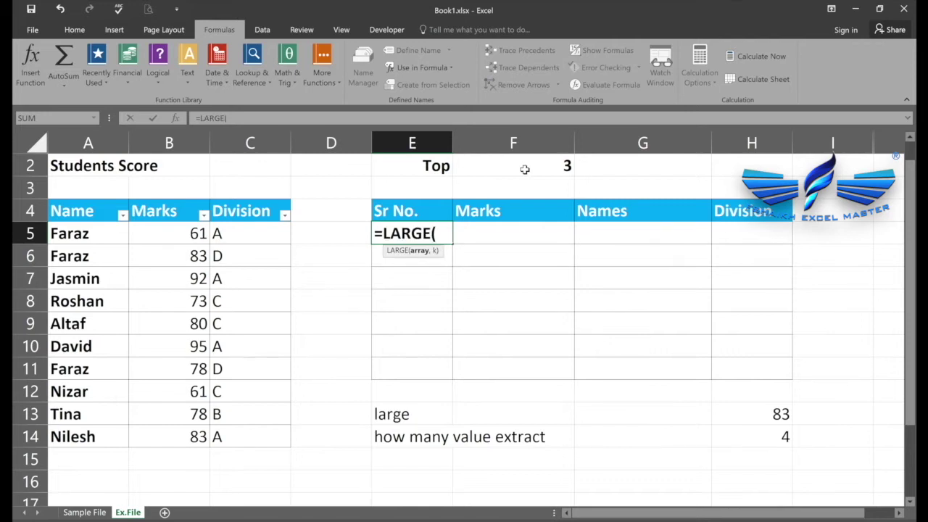
pyautogui.write('mar')
pyautogui.press('Tab')
pyautogui.write(',')
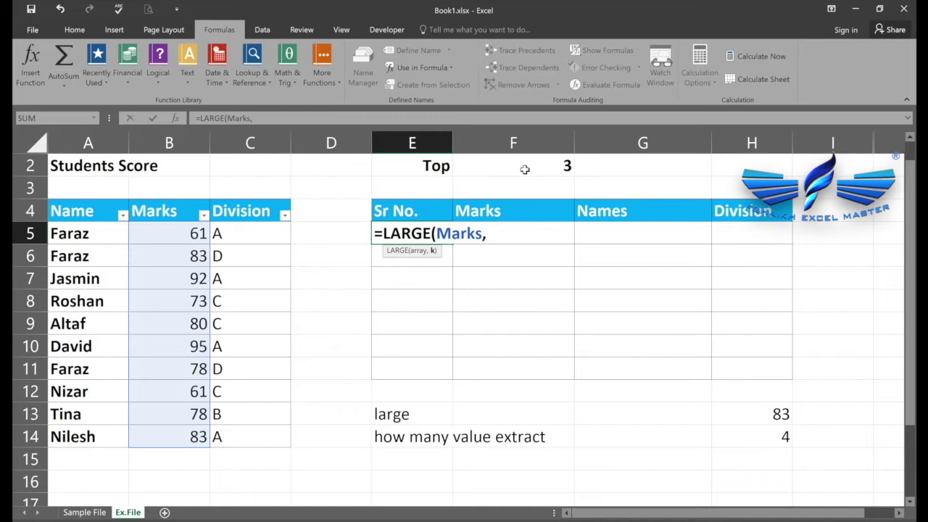
pyautogui.click(525, 169)
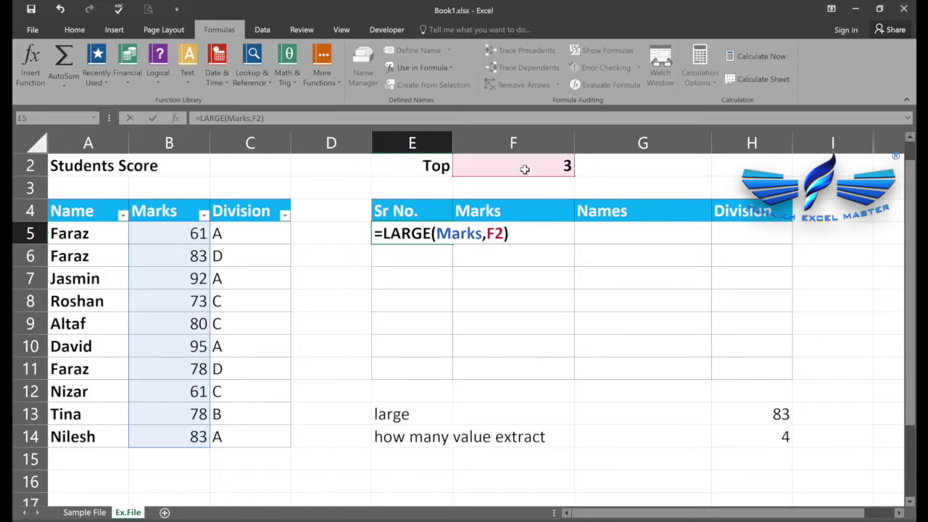
pyautogui.click(496, 232)
pyautogui.press('F4')
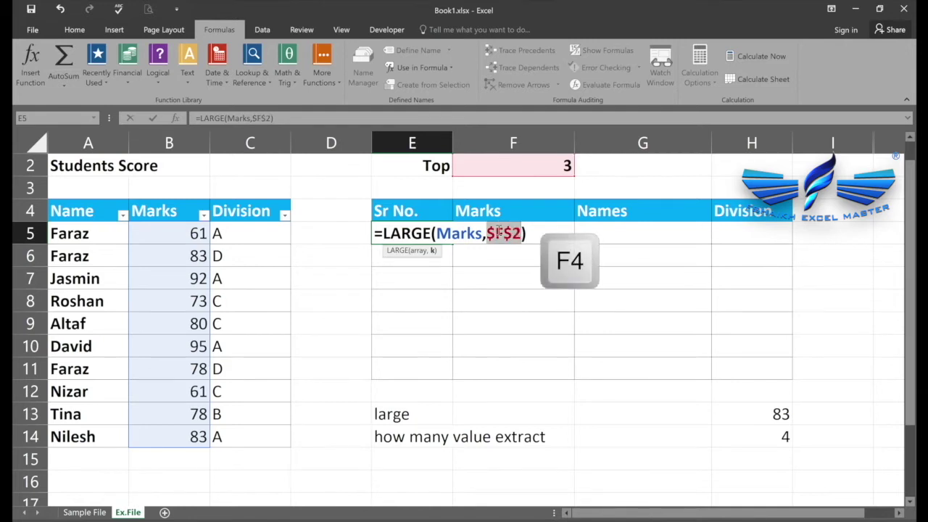
pyautogui.press('Return')
# Wrap the LARGE formula in E5 in a COUNTIF, making it =COUNTIF(Marks,">="&LARGE(Marks,$F$2)), and accept the closing-parenthesis correction.
pyautogui.doubleClick(434, 233)
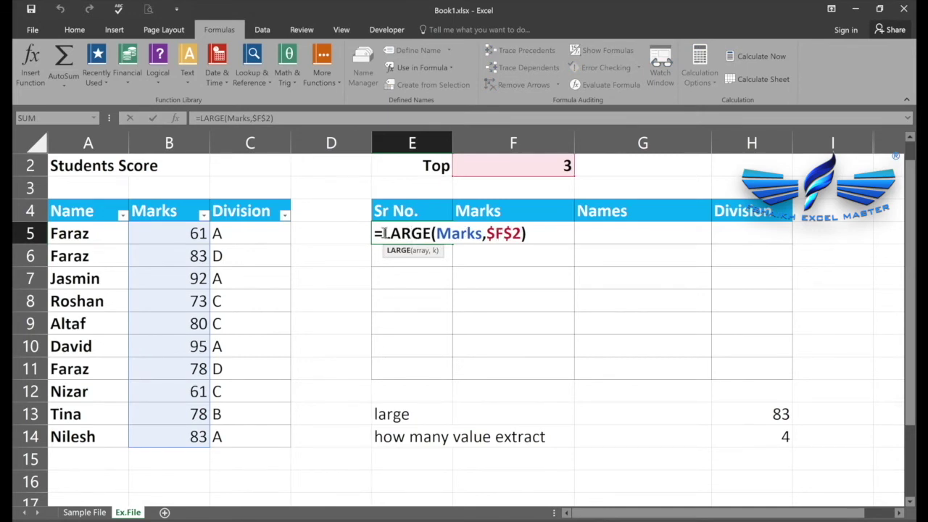
pyautogui.click(411, 234)
pyautogui.write('coun')
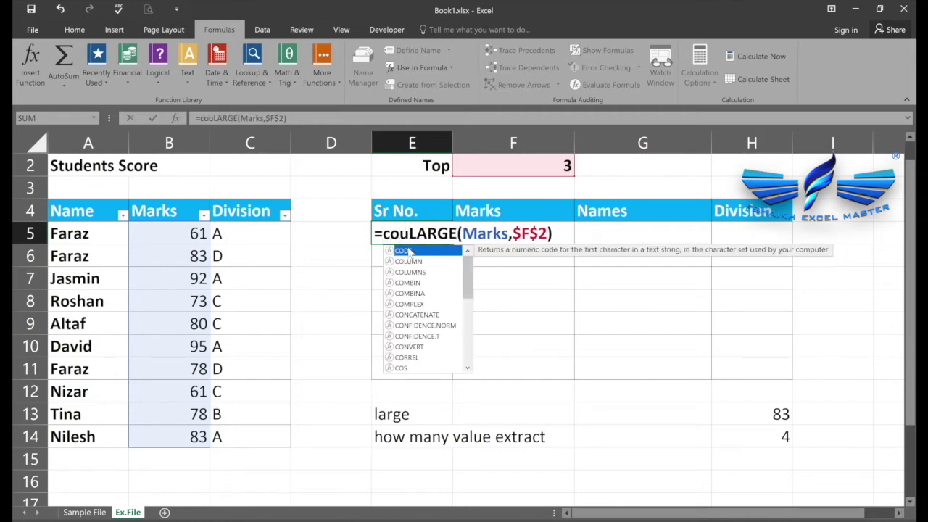
pyautogui.write('t')
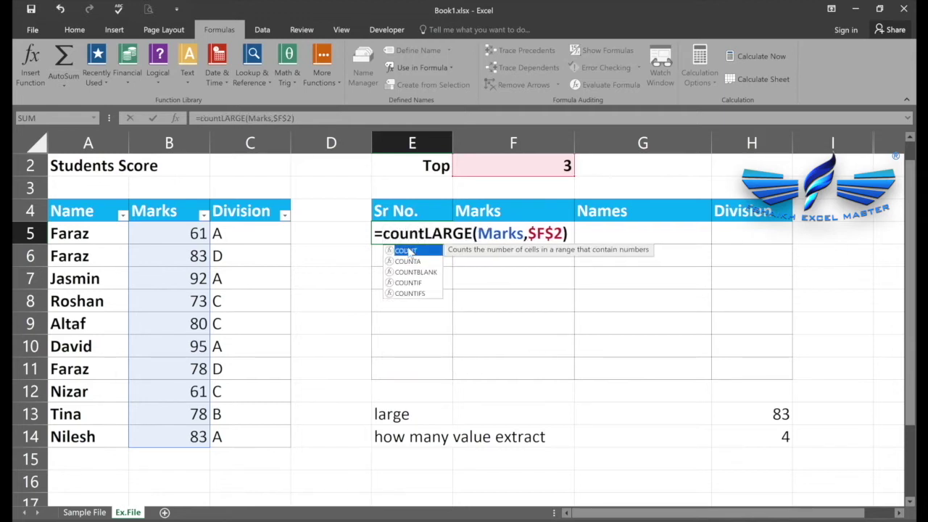
pyautogui.write('if')
pyautogui.press('Tab')
pyautogui.write('mark')
pyautogui.press('Tab')
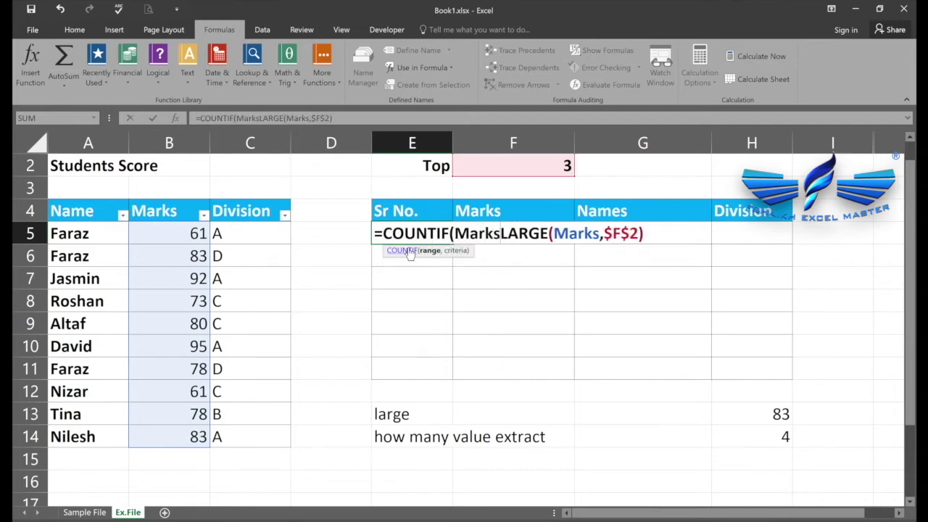
pyautogui.write(',')
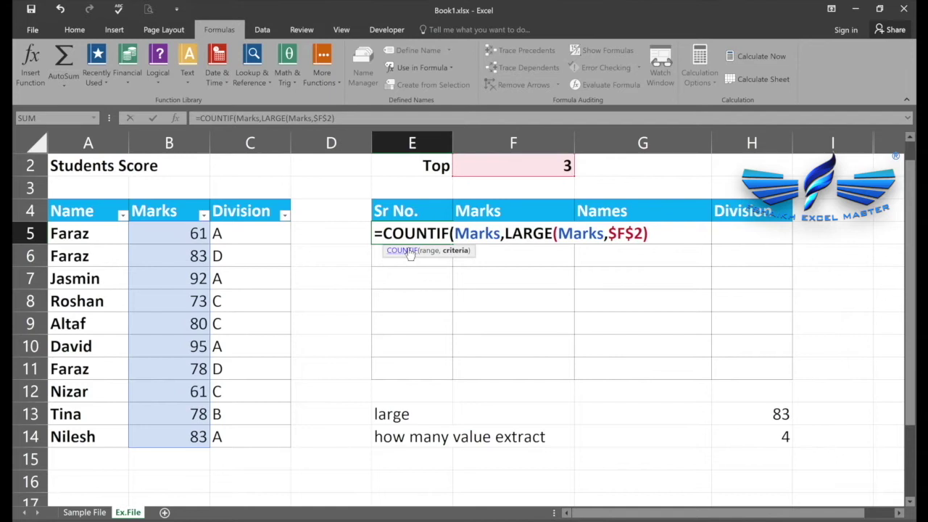
pyautogui.write('">="')
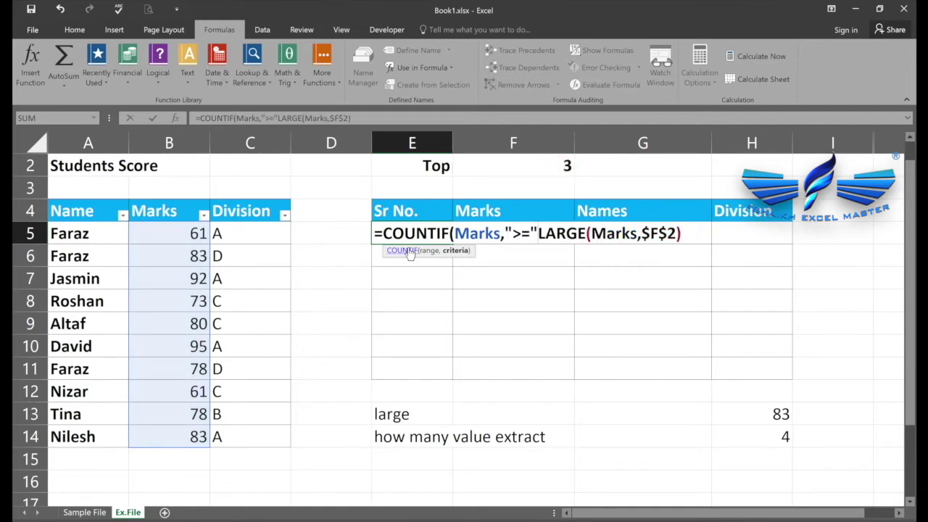
pyautogui.write('&')
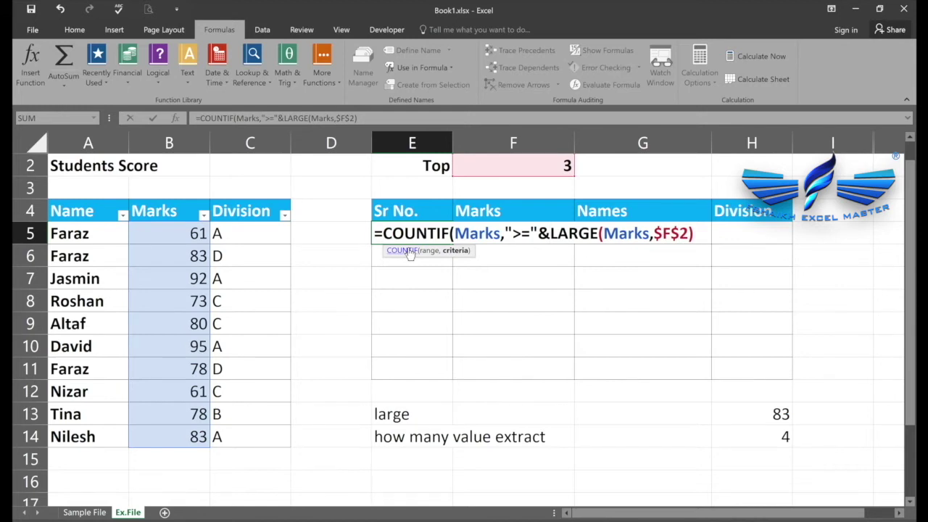
pyautogui.press('Return')
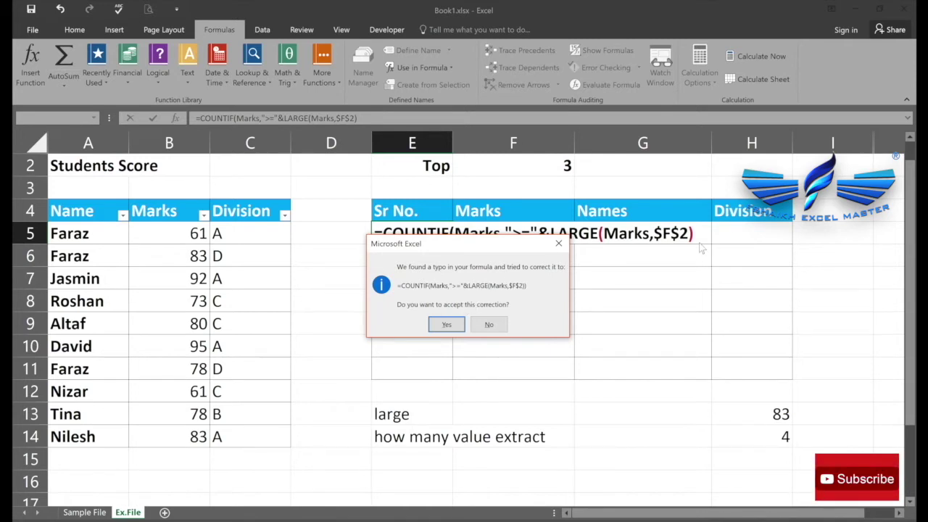
pyautogui.click(447, 325)
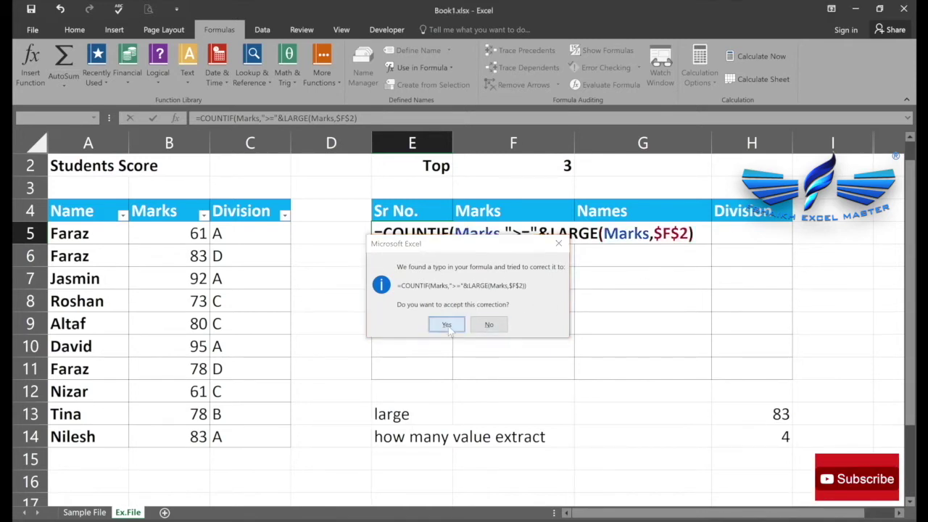
pyautogui.doubleClick(410, 233)
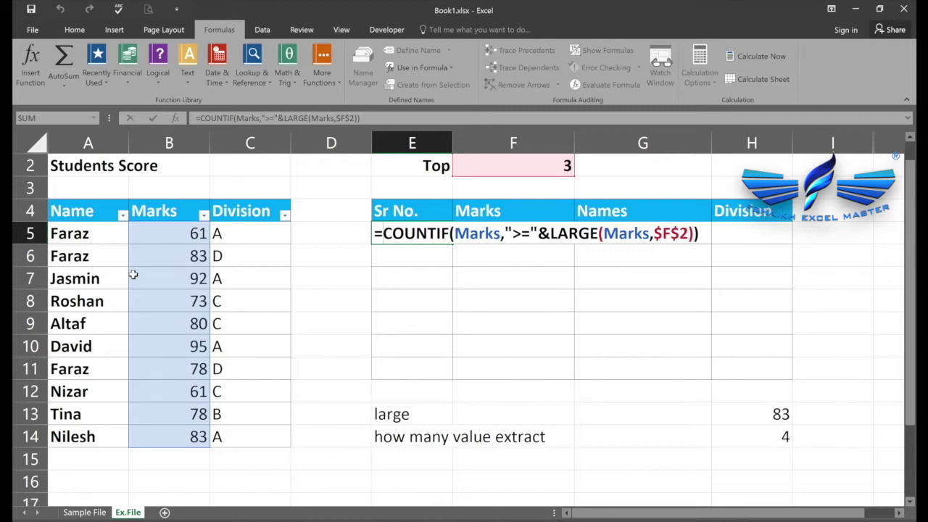
pyautogui.hotkey('ctrl', 'Return')
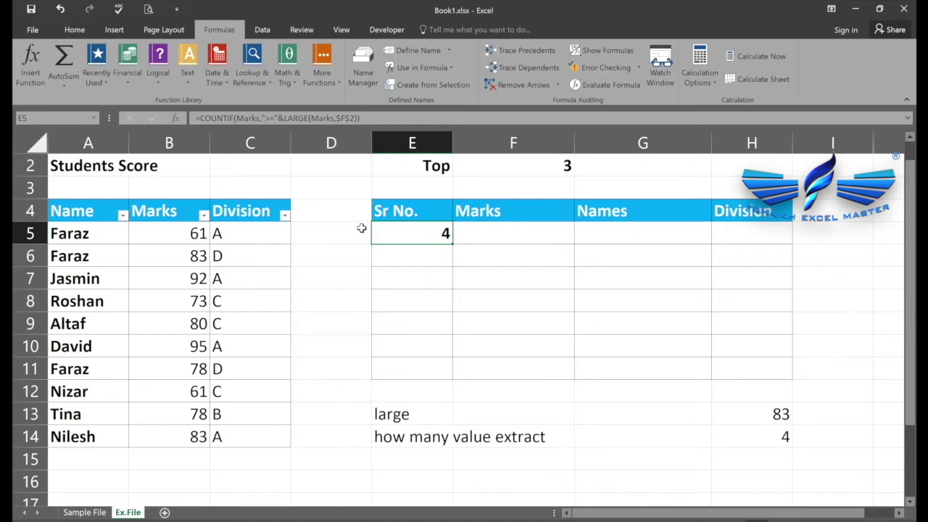
pyautogui.moveTo(398, 236); pyautogui.dragTo(435, 300)
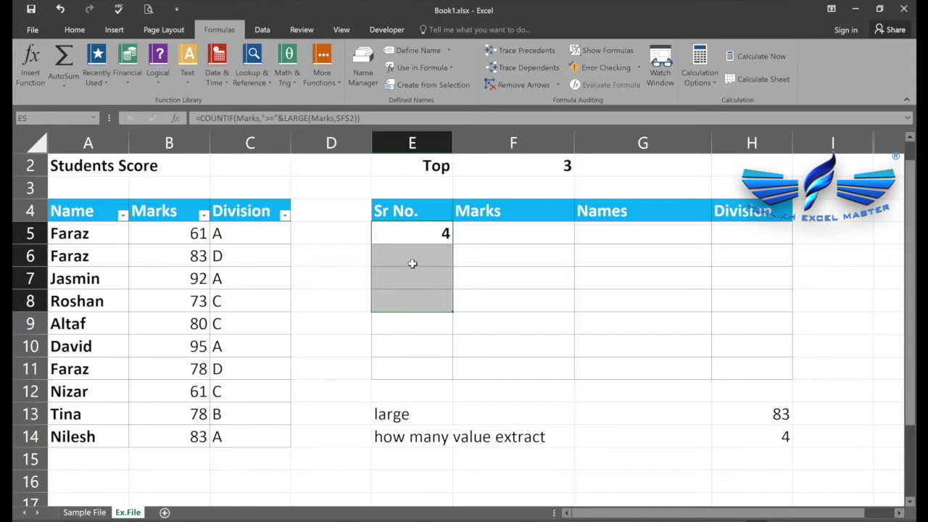
# Insert an IF function before COUNTIF in the E5 formula, beginning its test with ROWS($A$5:A5).
pyautogui.press('F2')
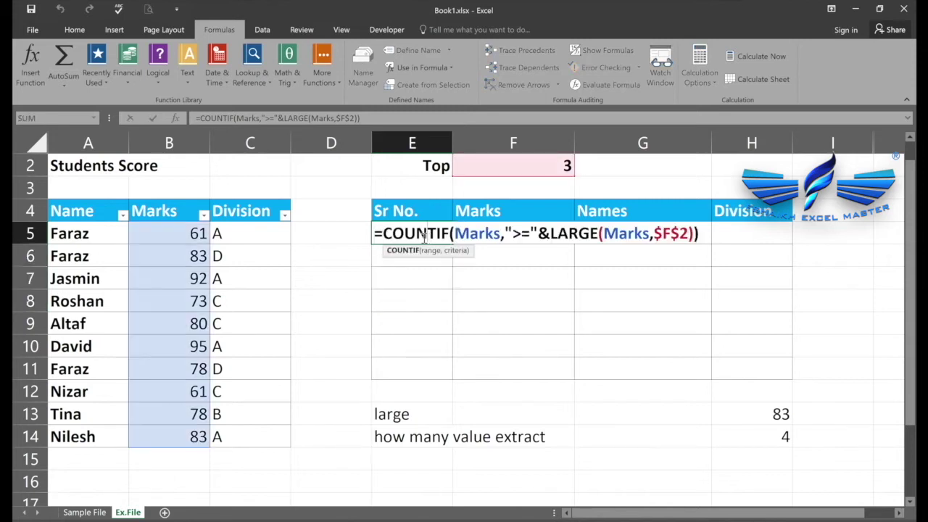
pyautogui.click(385, 235)
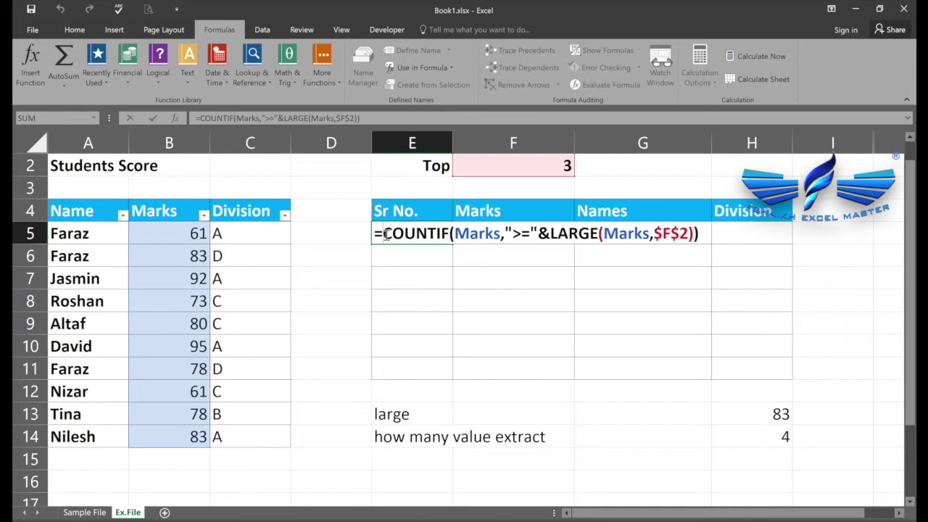
pyautogui.write('=if(')
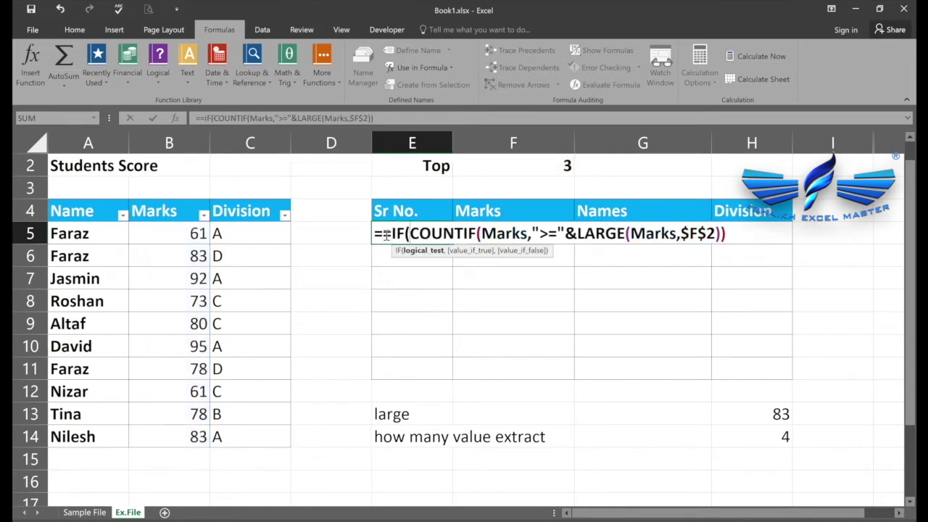
pyautogui.write('rows(')
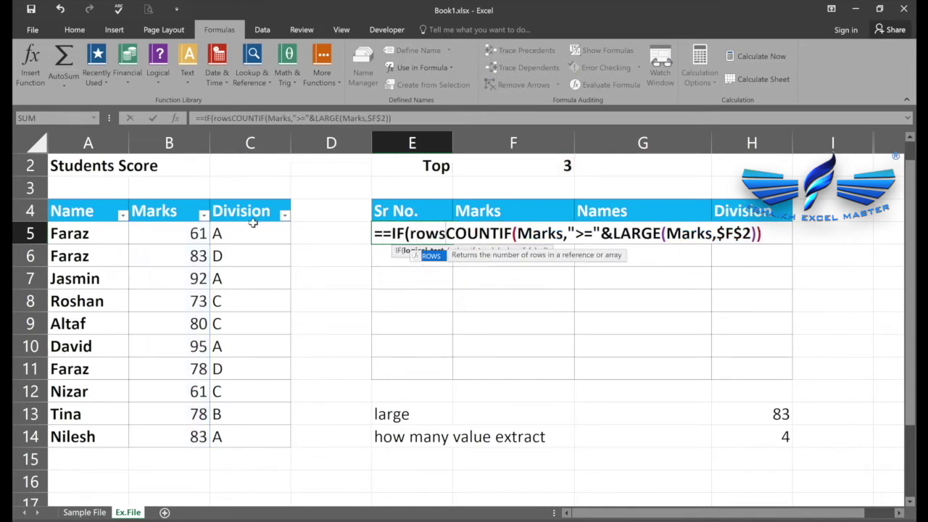
pyautogui.click(73, 237)
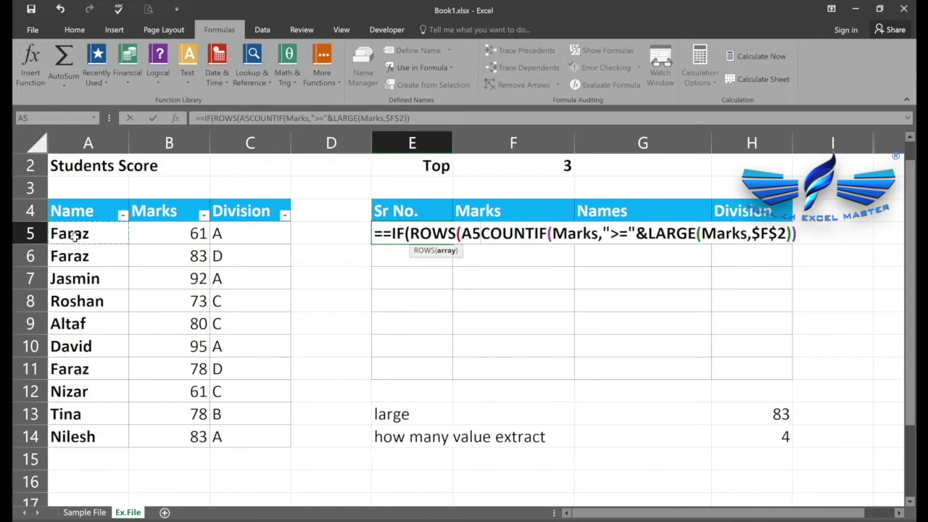
pyautogui.write(':')
pyautogui.click(73, 237)
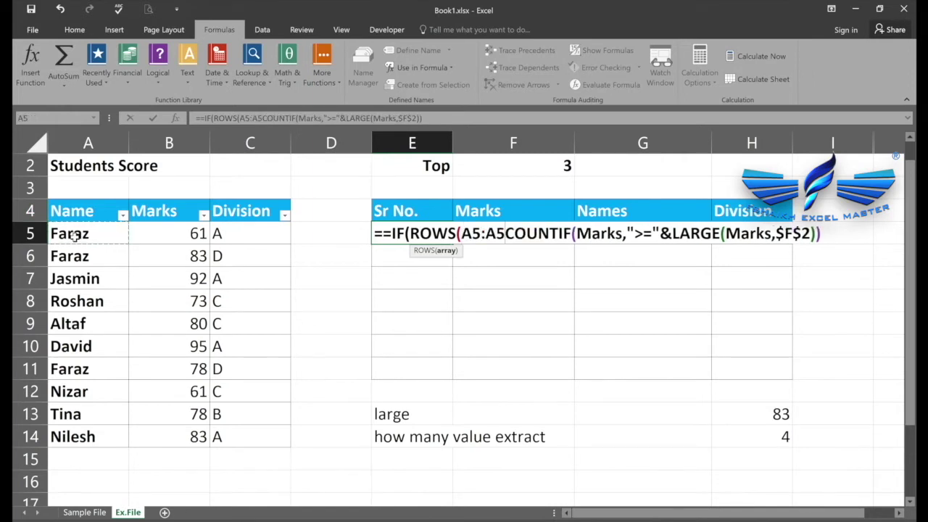
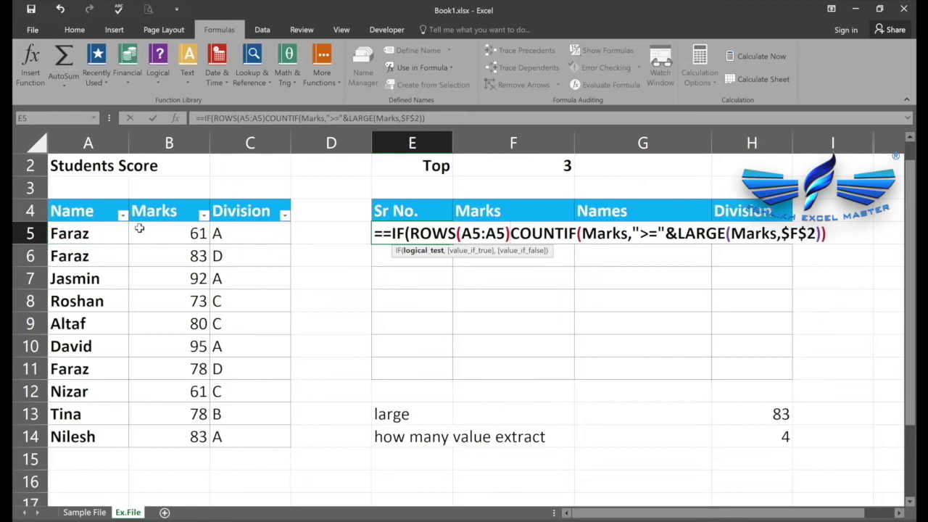
pyautogui.doubleClick(472, 232)
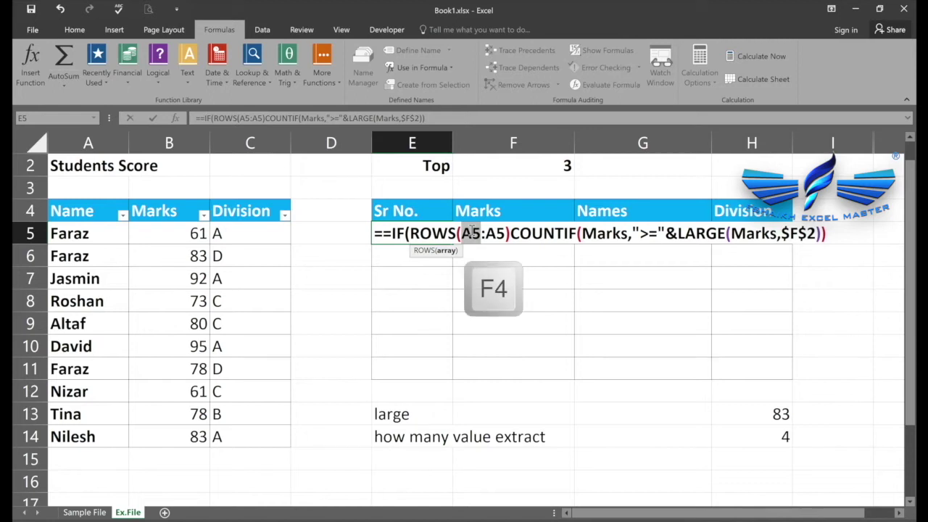
pyautogui.press('F4')
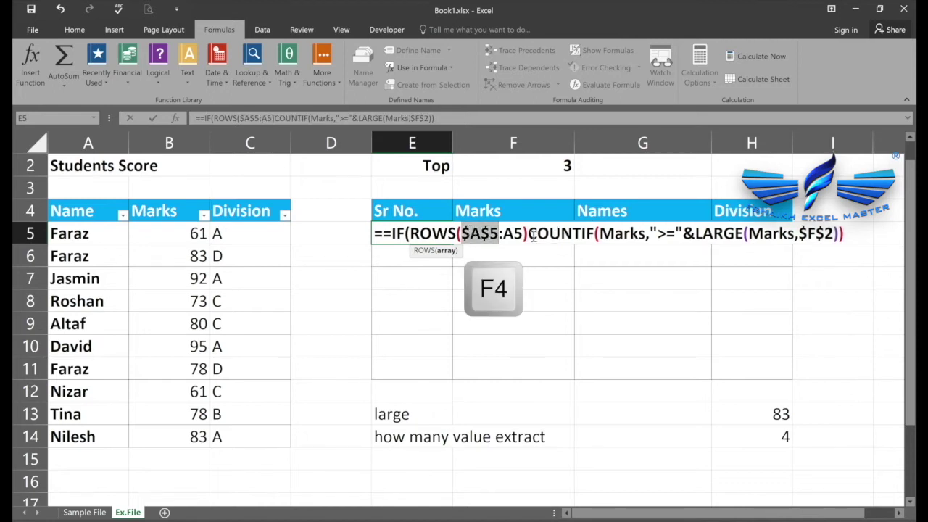
# Make the IF test in E5 check whether ROWS is greater than COUNTIF, with an empty string "" as the value if true.
pyautogui.click(528, 233)
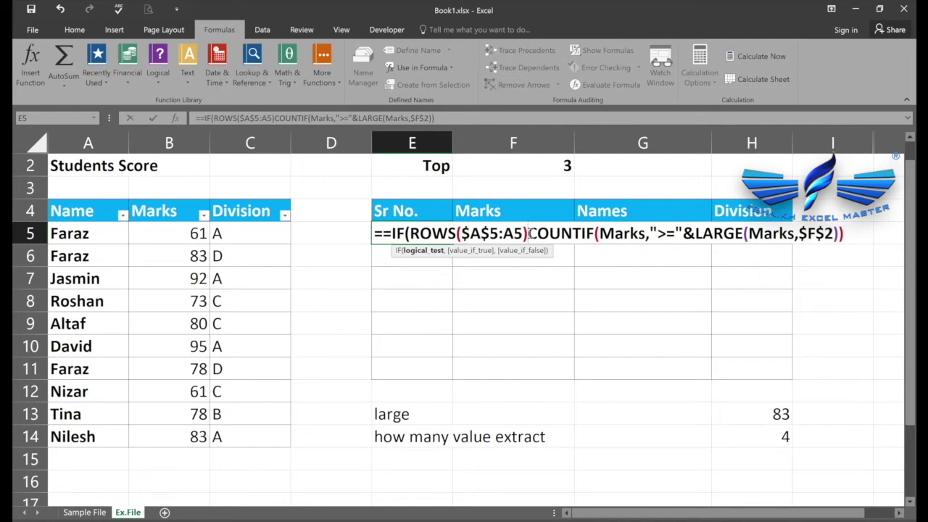
pyautogui.write('>')
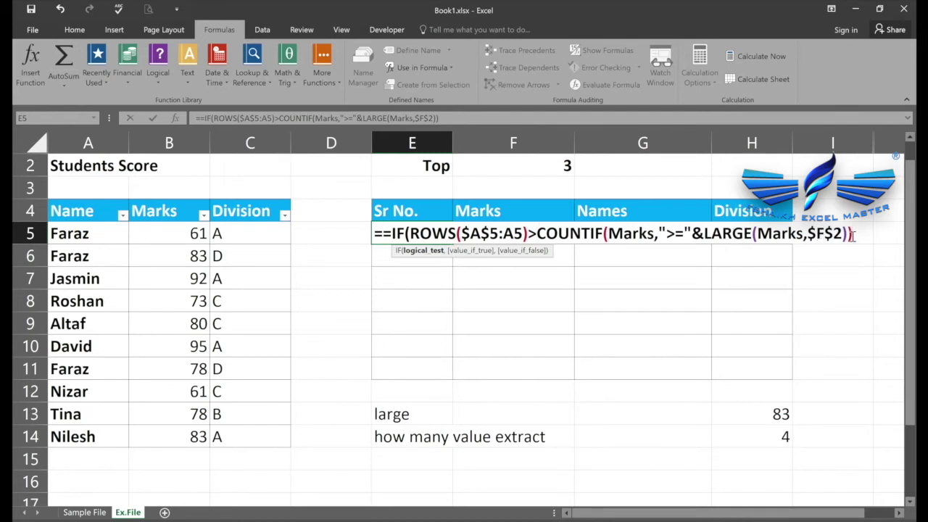
pyautogui.write(',""')
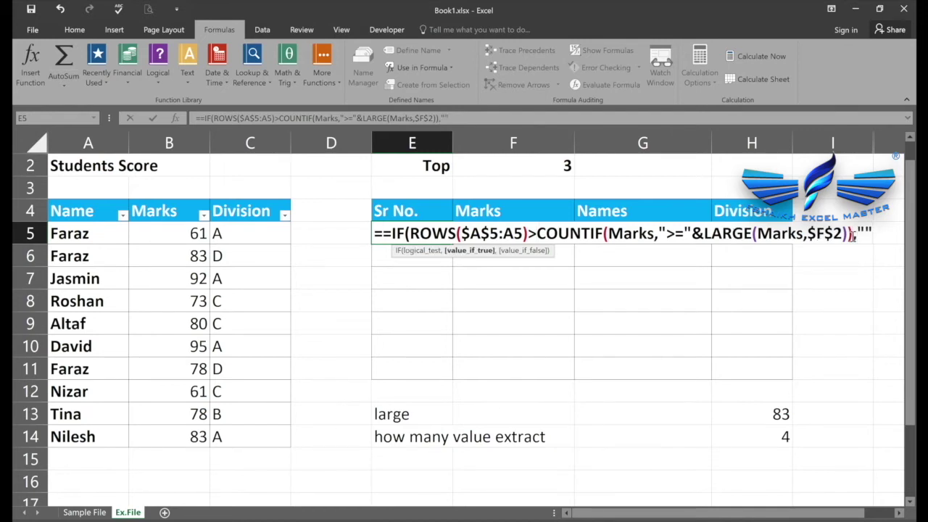
pyautogui.write(',')
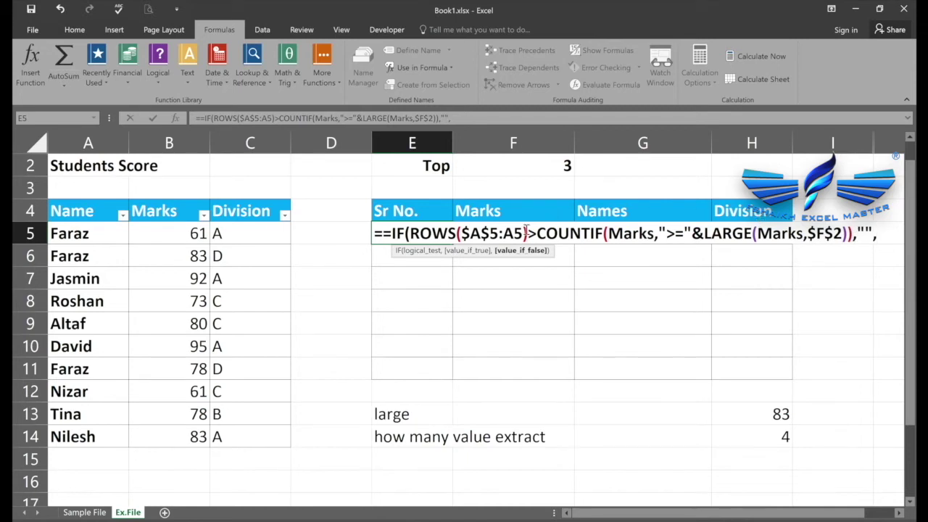
# Copy the ROWS($A$5:A5) expression in the E5 formula and reuse it as the IF function's value if false.
pyautogui.moveTo(527, 229); pyautogui.dragTo(411, 228)
pyautogui.hotkey('ctrl', 'c')
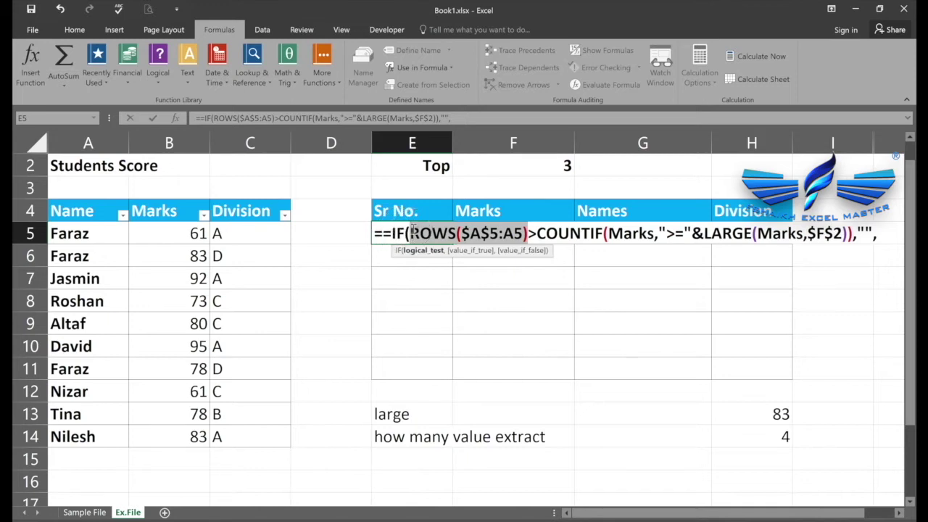
pyautogui.click(877, 232)
pyautogui.hotkey('ctrl', 'v')
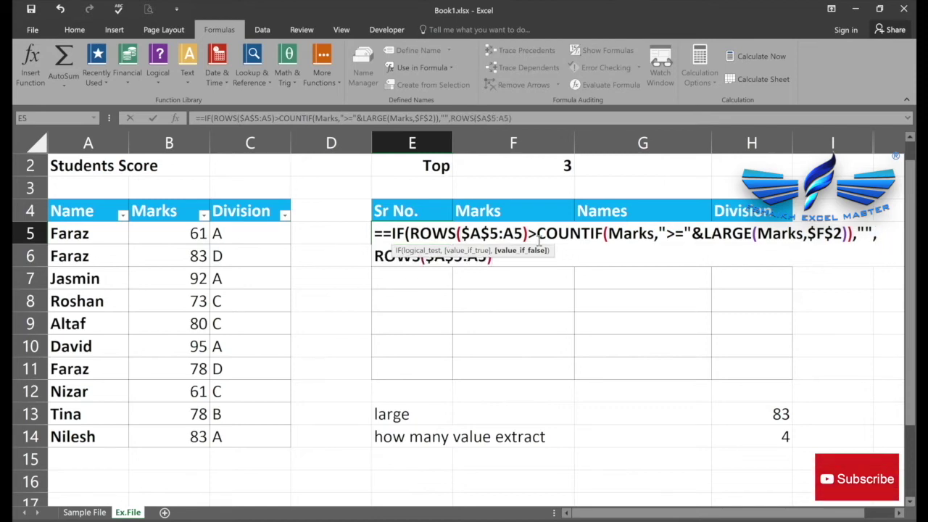
# Remove the duplicate equals sign from the start of the E5 formula and enter it, accepting the closing-parenthesis correction.
pyautogui.click(385, 234)
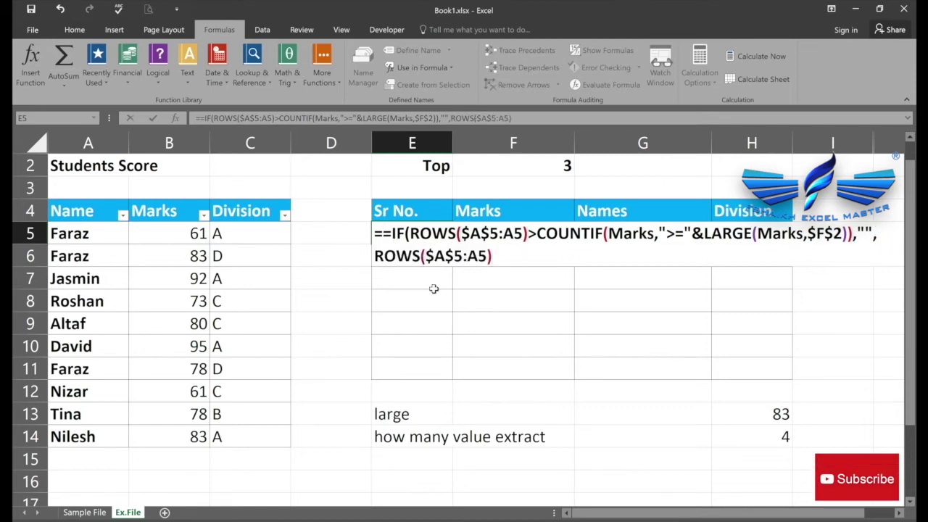
pyautogui.press('BackSpace')
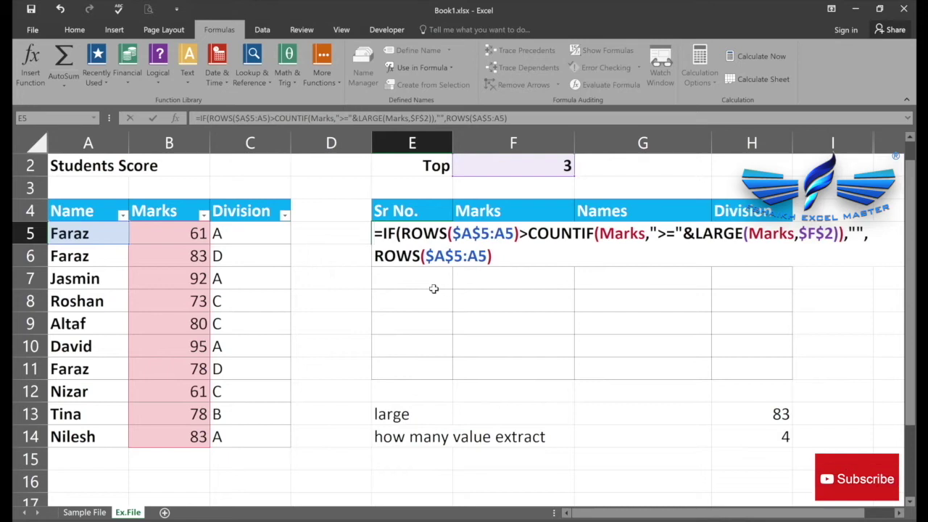
pyautogui.press('Return')
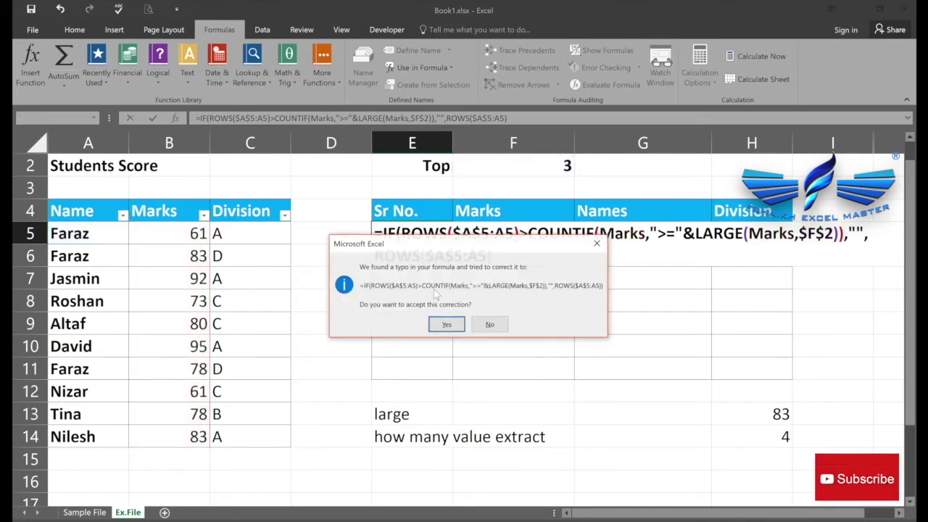
pyautogui.click(447, 325)
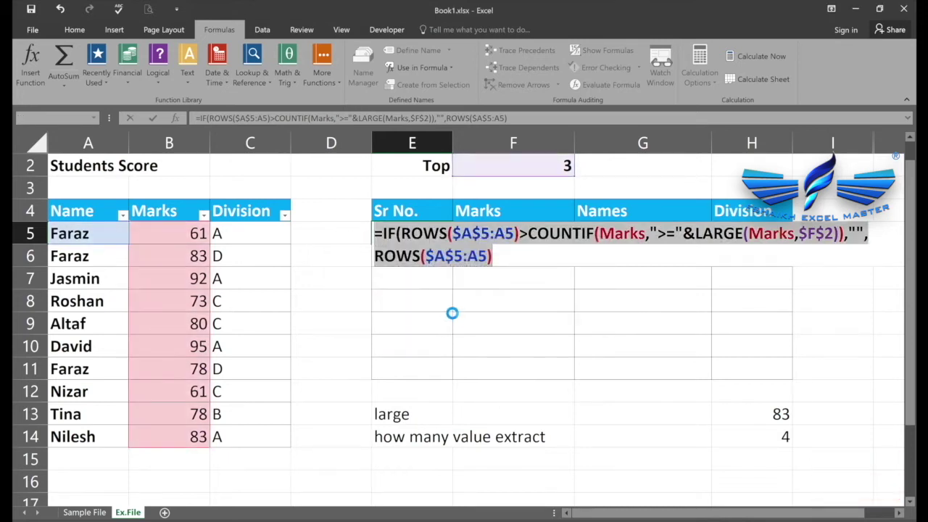
# Fill the serial number formula from E5 down to E11.
pyautogui.click(442, 233)
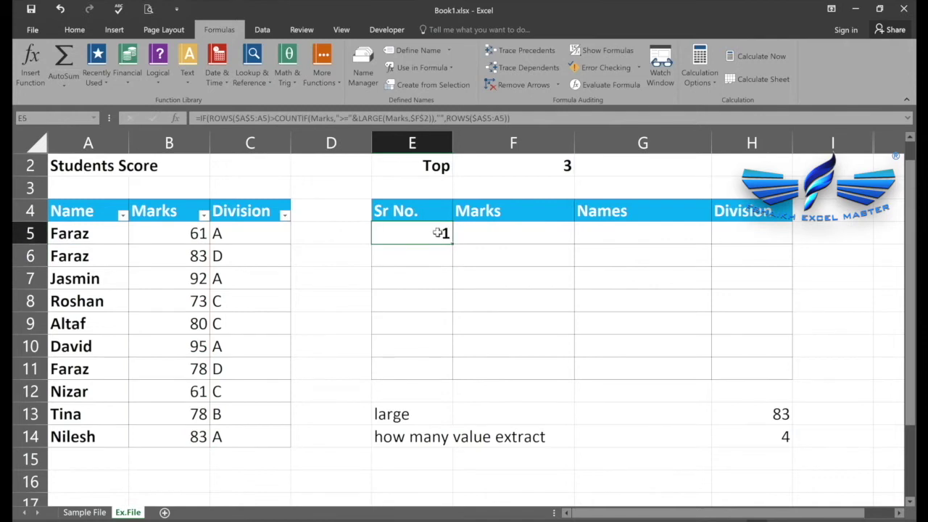
pyautogui.moveTo(453, 243); pyautogui.dragTo(441, 335)
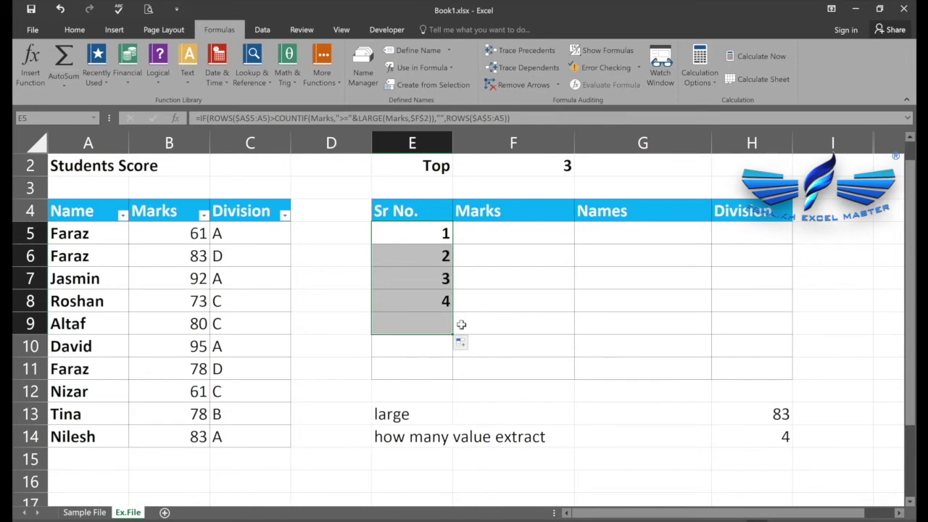
pyautogui.moveTo(455, 334); pyautogui.dragTo(445, 379)
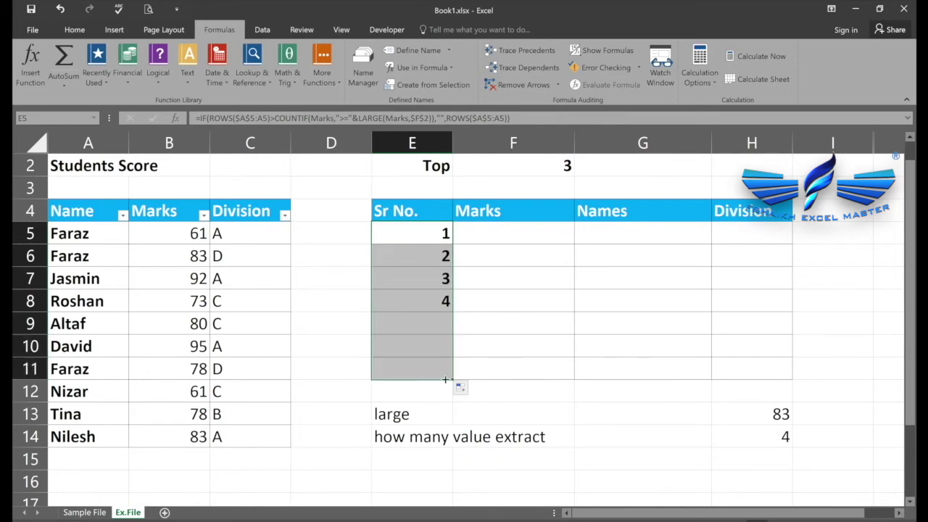
pyautogui.click(444, 232)
# Test the serial number formulas by setting the Top value in F2 to 5, to 6 and back to 3.
pyautogui.click(548, 159)
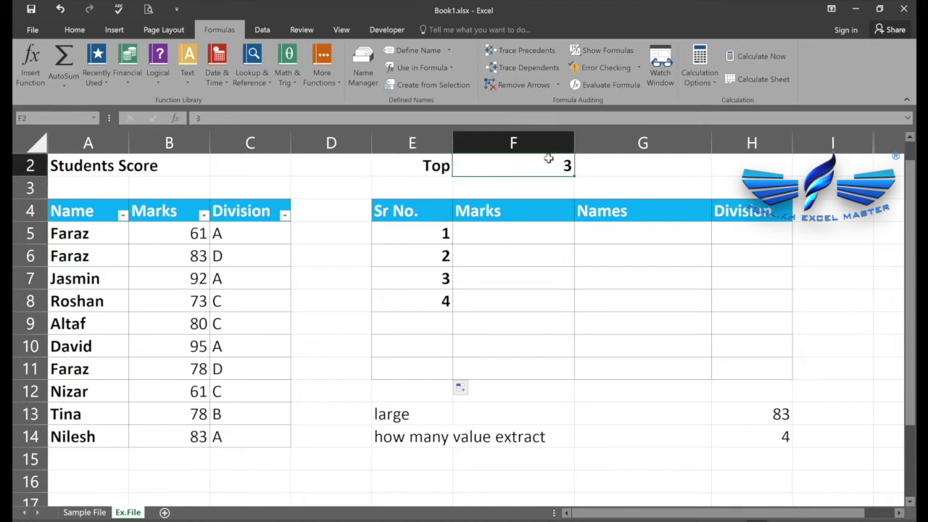
pyautogui.write('5')
pyautogui.press('Return')
pyautogui.click(549, 160)
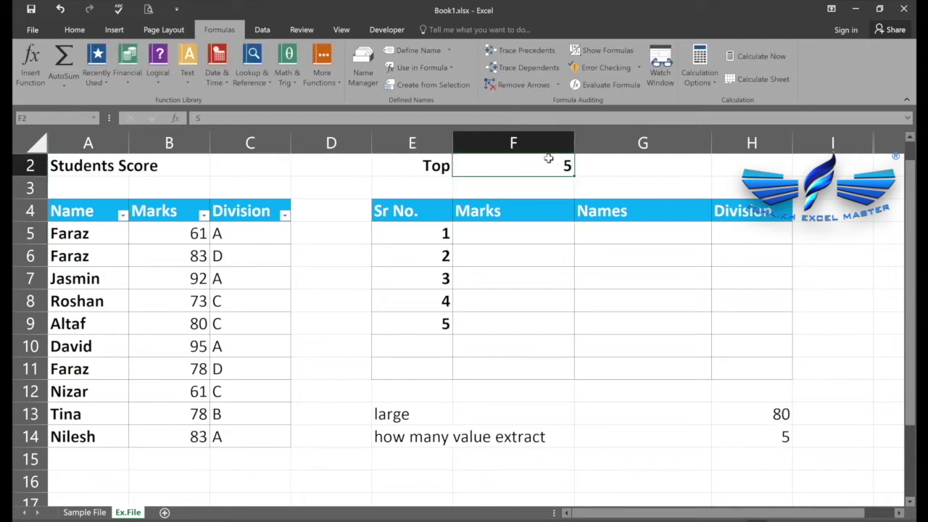
pyautogui.write('6')
pyautogui.press('Return')
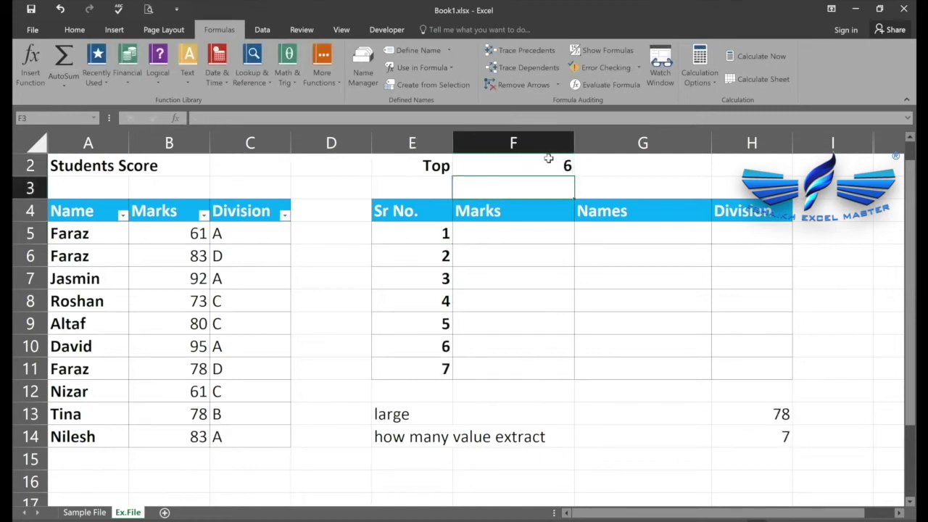
pyautogui.press('Down')
pyautogui.press('Up')
pyautogui.press('Up')
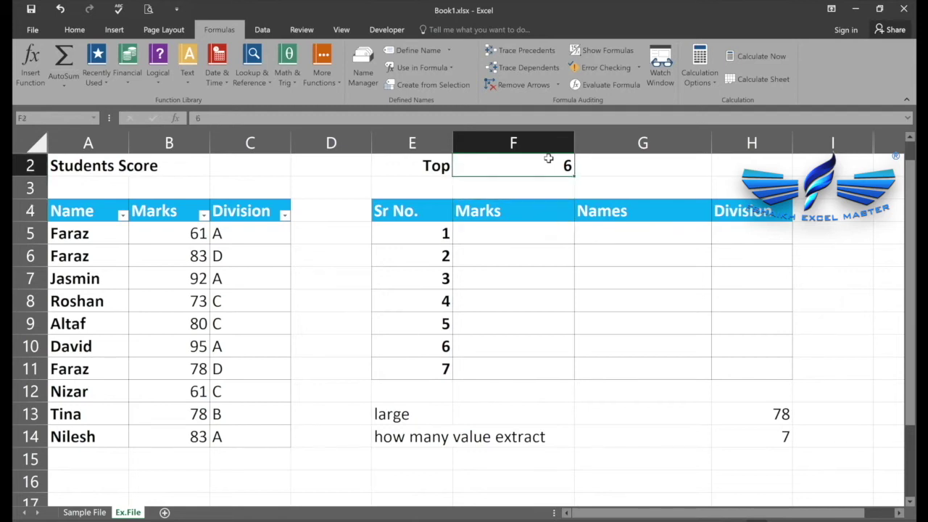
pyautogui.write('3')
pyautogui.press('Return')
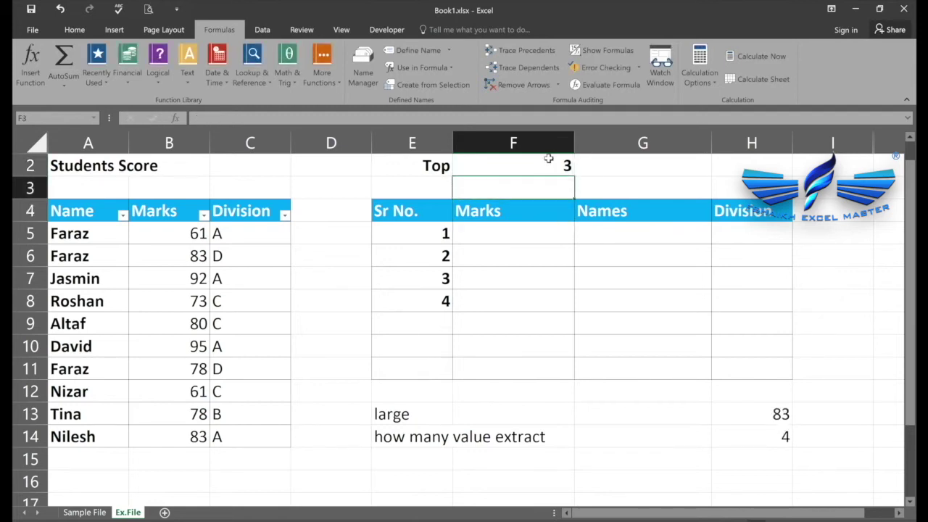
# Evaluate the ROWS($A$5:A8) part of the E8 formula in place, revert it and cancel the edit.
pyautogui.click(503, 234)
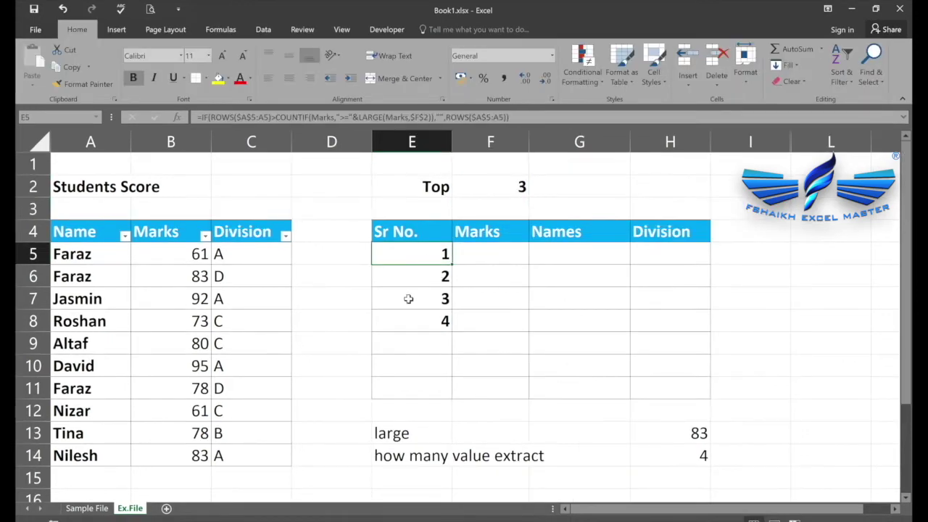
pyautogui.click(410, 321)
pyautogui.press('F2')
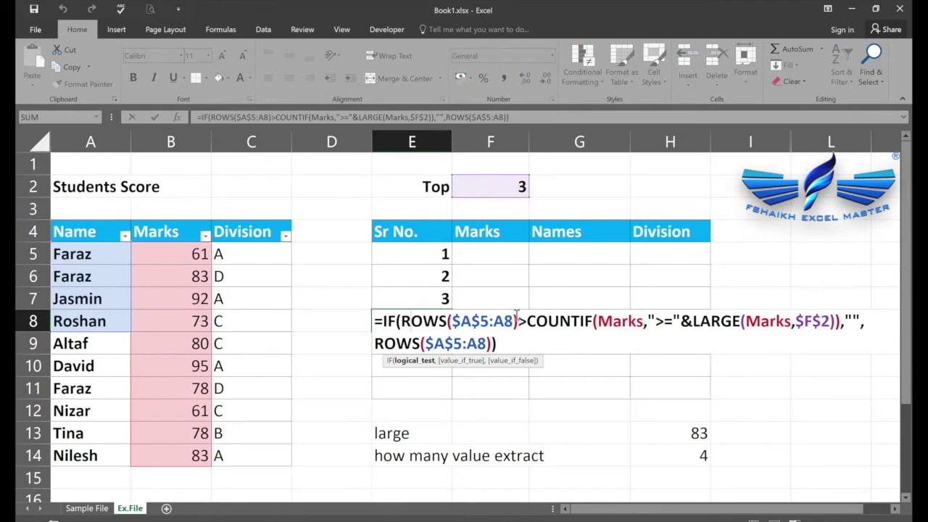
pyautogui.moveTo(516, 319); pyautogui.dragTo(403, 316)
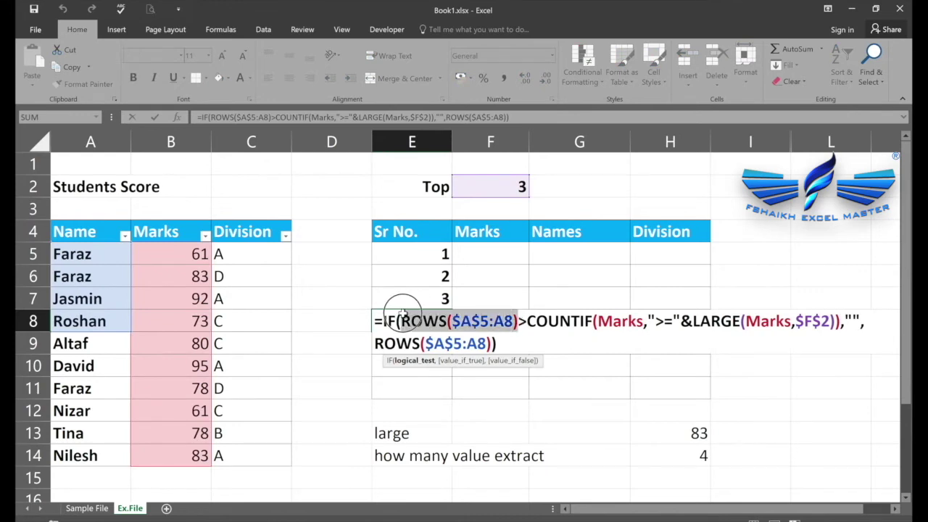
pyautogui.press('F9')
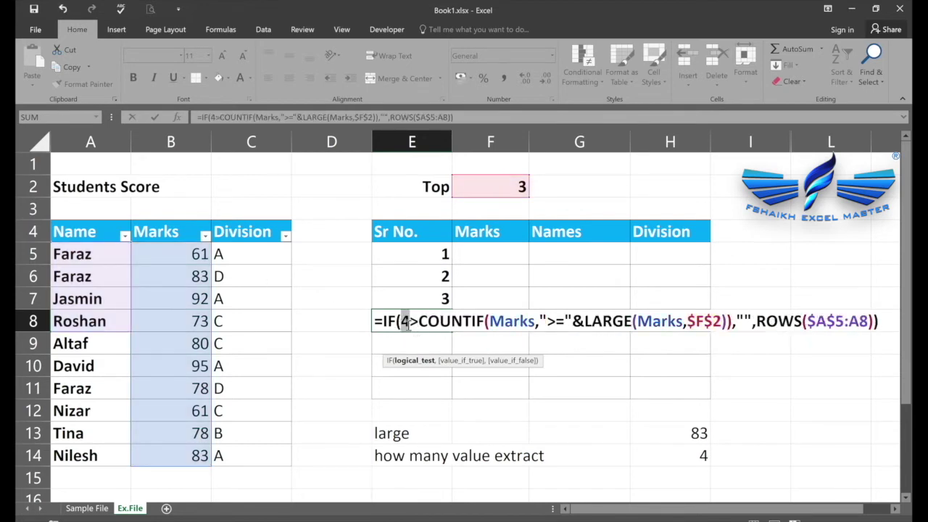
pyautogui.hotkey('ctrl', 'z')
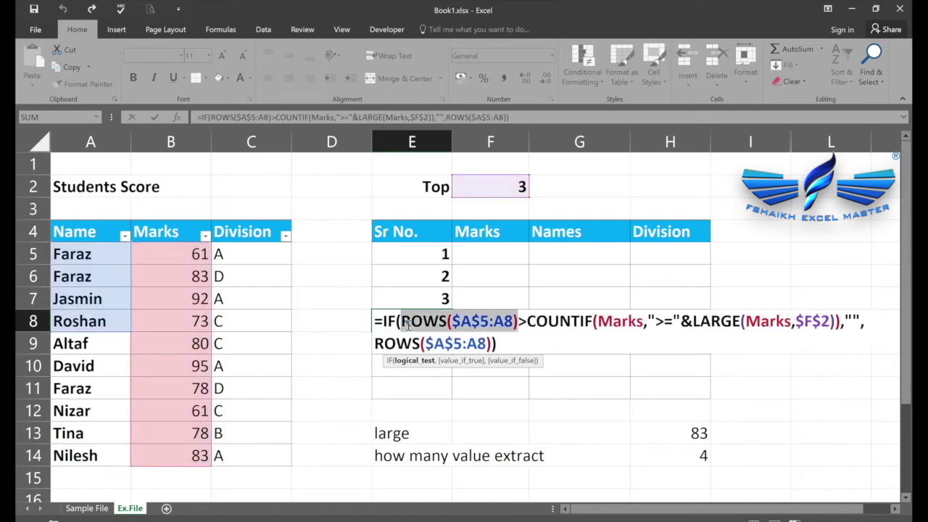
pyautogui.press('Escape')
# Examine the expanding ROWS range in the E7 and E6 formulas without changing them.
pyautogui.click(441, 304)
pyautogui.doubleClick(441, 305)
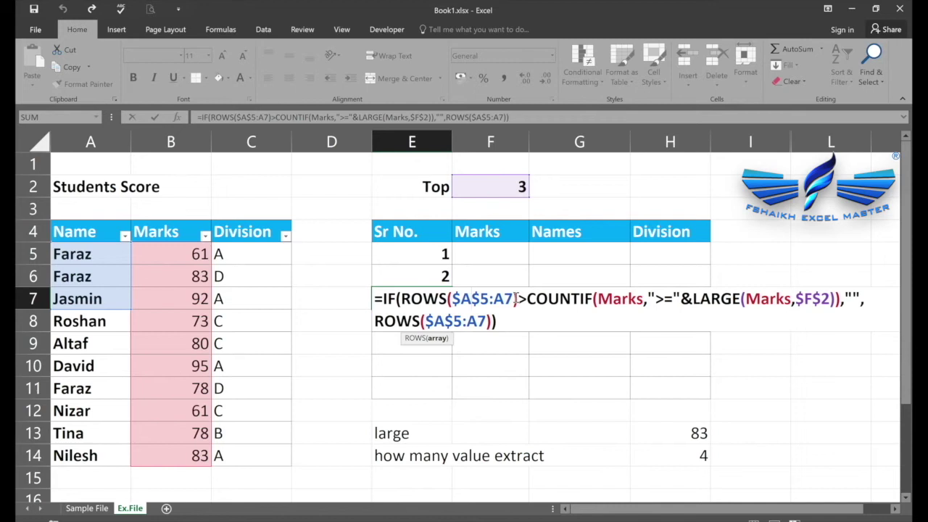
pyautogui.click(516, 299)
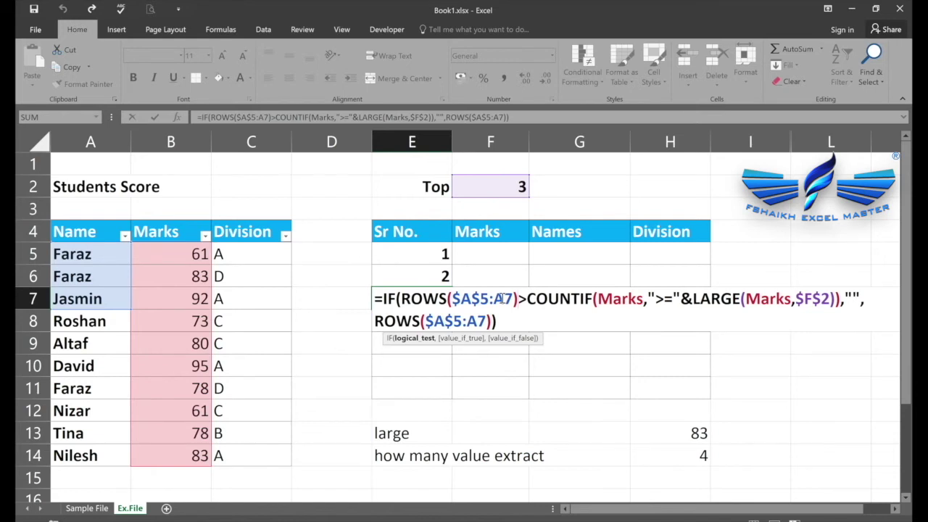
pyautogui.press('Escape')
pyautogui.doubleClick(441, 269)
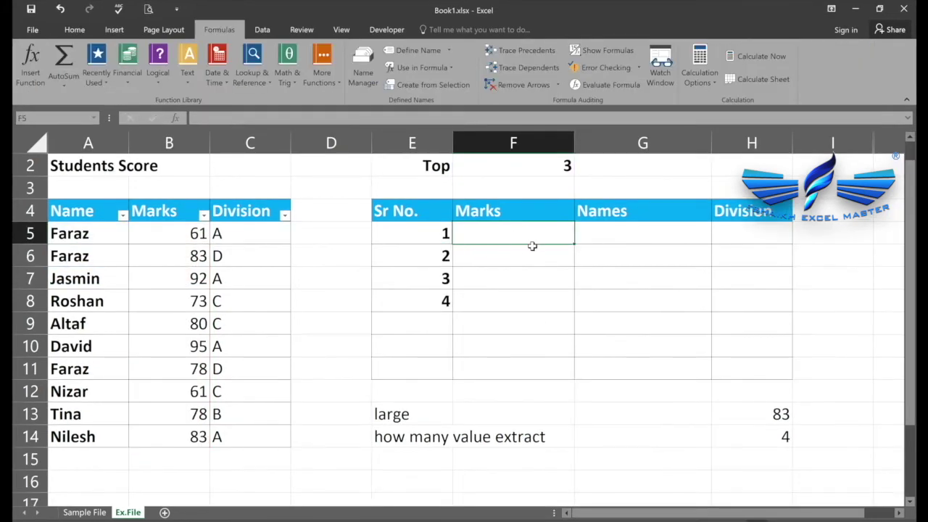
# Enter the formula =LARGE(Marks,E5) in F5 and fill it down to F11.
pyautogui.write('=larg')
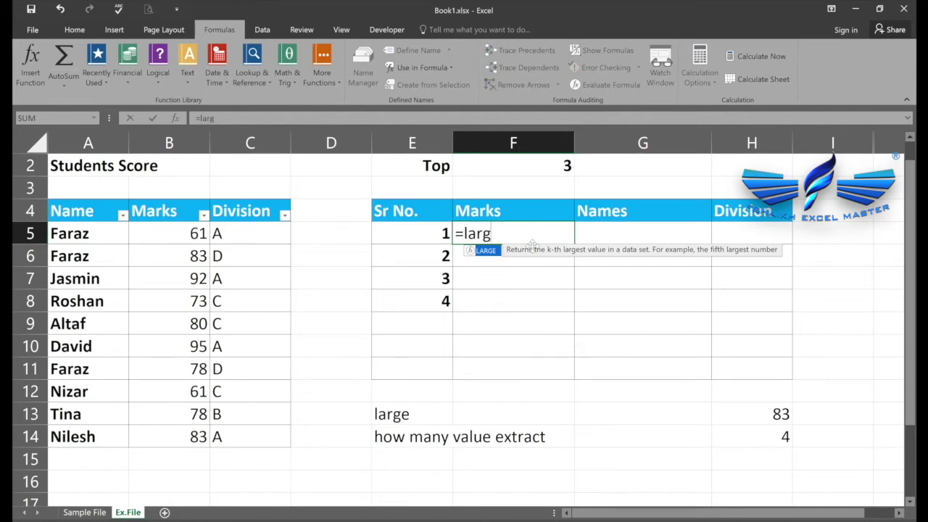
pyautogui.press('Tab')
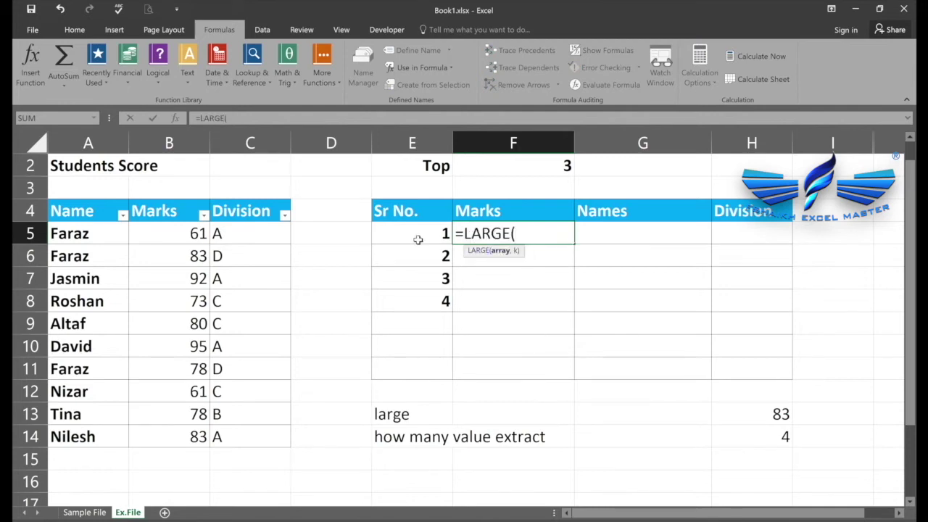
pyautogui.write('ma')
pyautogui.press('Tab')
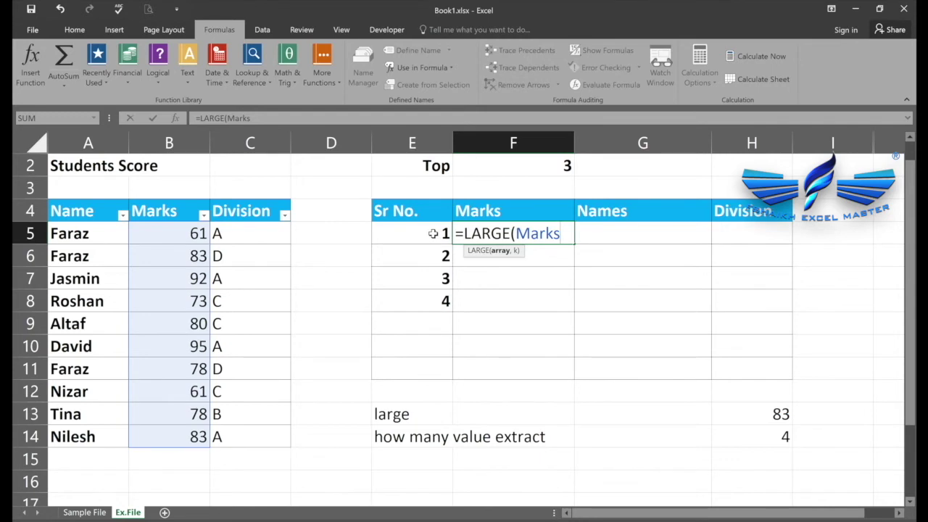
pyautogui.write(',')
pyautogui.click(440, 232)
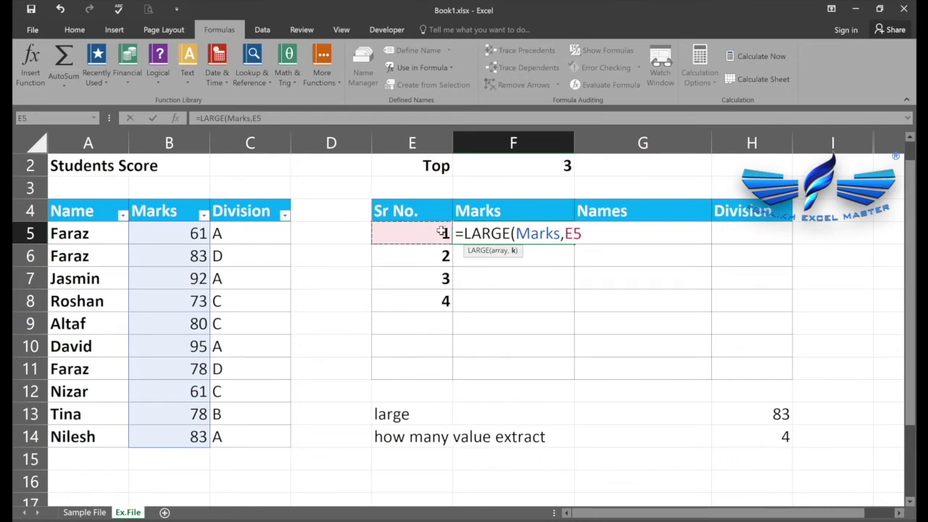
pyautogui.press('Return')
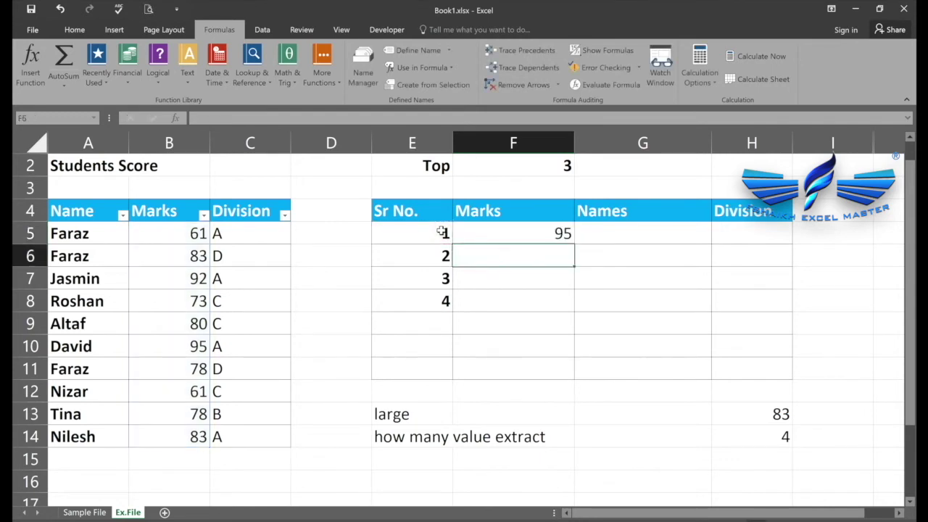
pyautogui.click(560, 234)
pyautogui.doubleClick(575, 243)
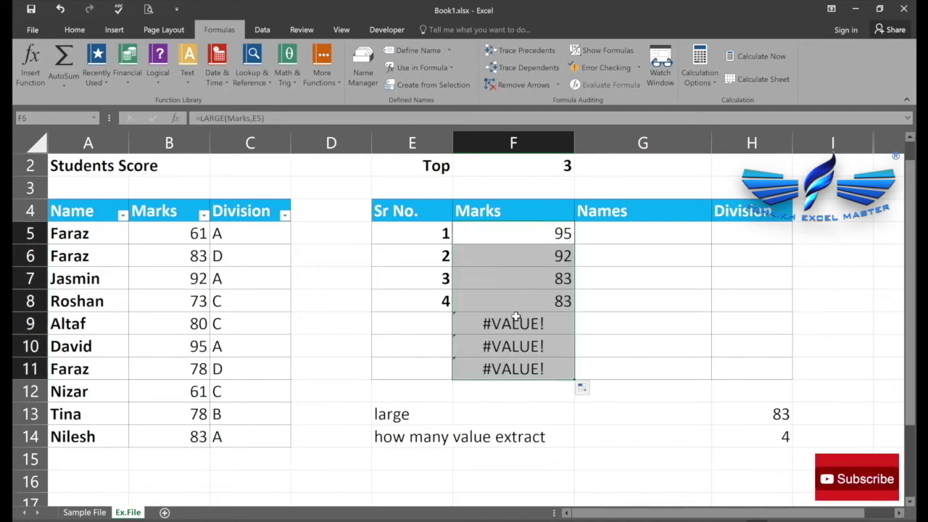
# Wrap the F5 formula as =IFERROR(LARGE(Marks,E5),"") and fill it down to F11.
pyautogui.doubleClick(530, 232)
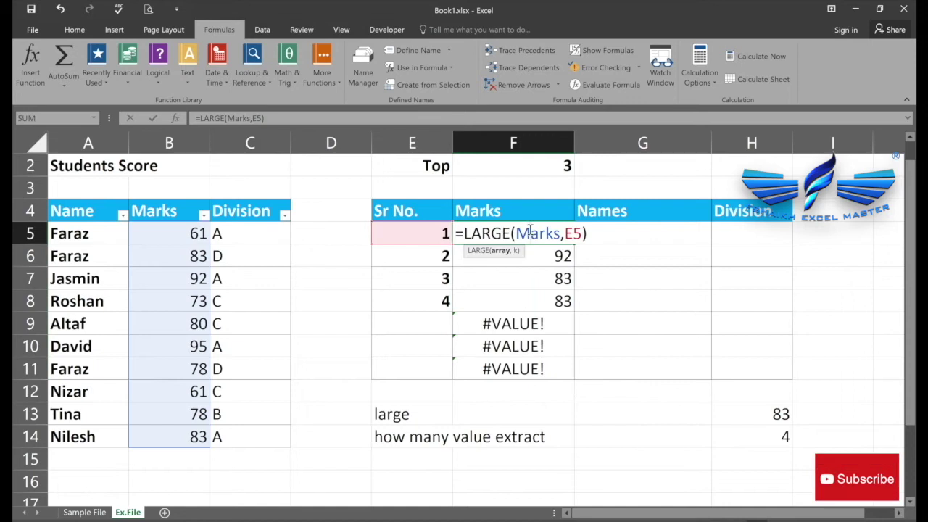
pyautogui.click(461, 232)
pyautogui.write('if')
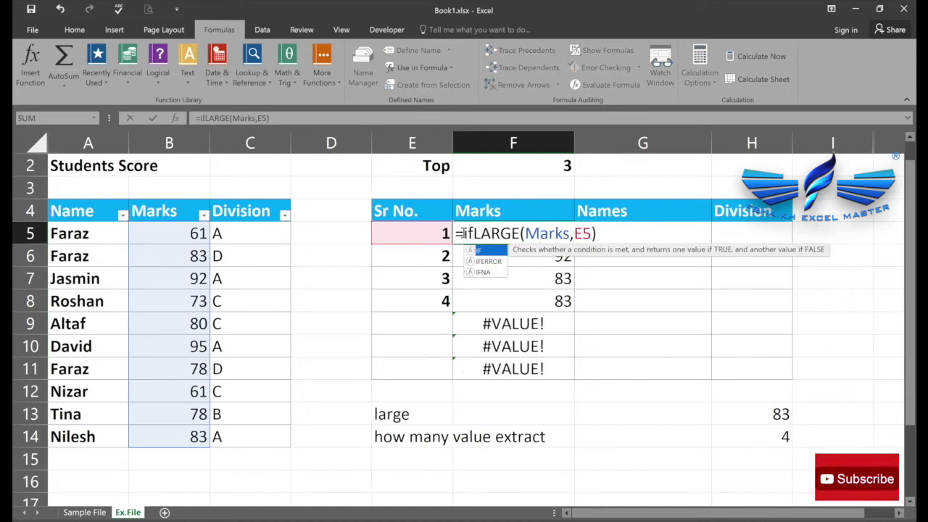
pyautogui.press('Down')
pyautogui.press('Tab')
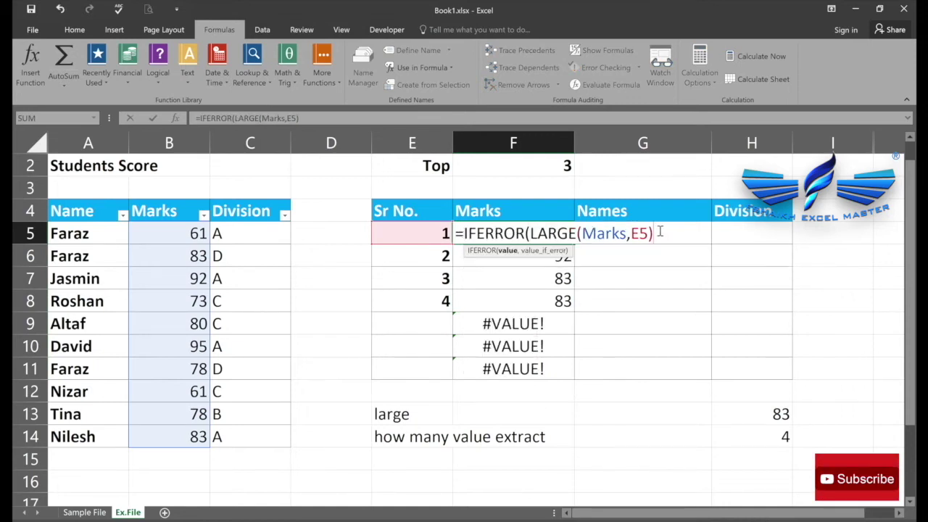
pyautogui.write(',"")')
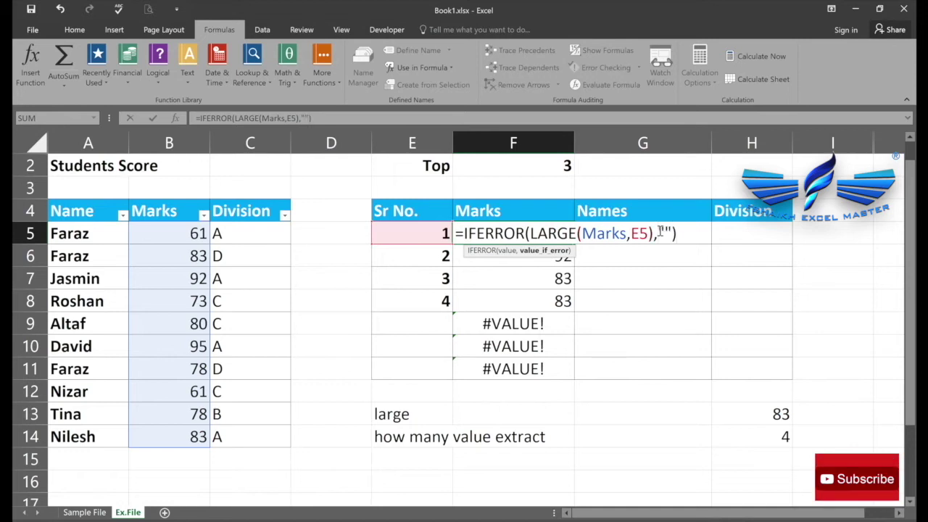
pyautogui.hotkey('ctrl', 'Return')
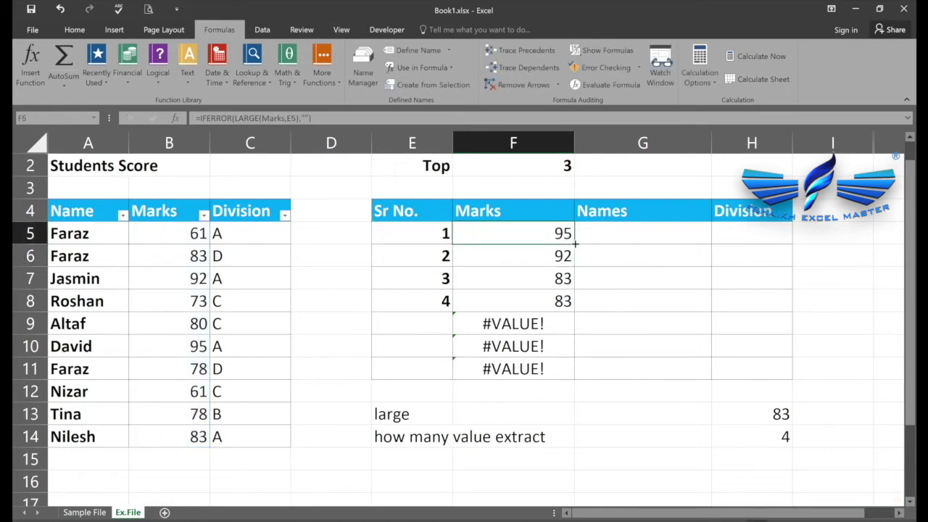
pyautogui.doubleClick(574, 245)
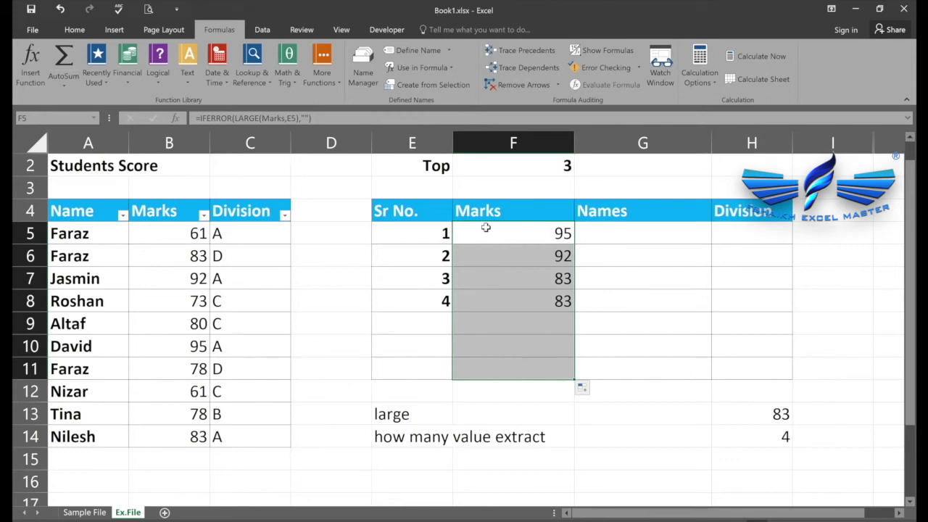
pyautogui.click(491, 229)
pyautogui.click(411, 235)
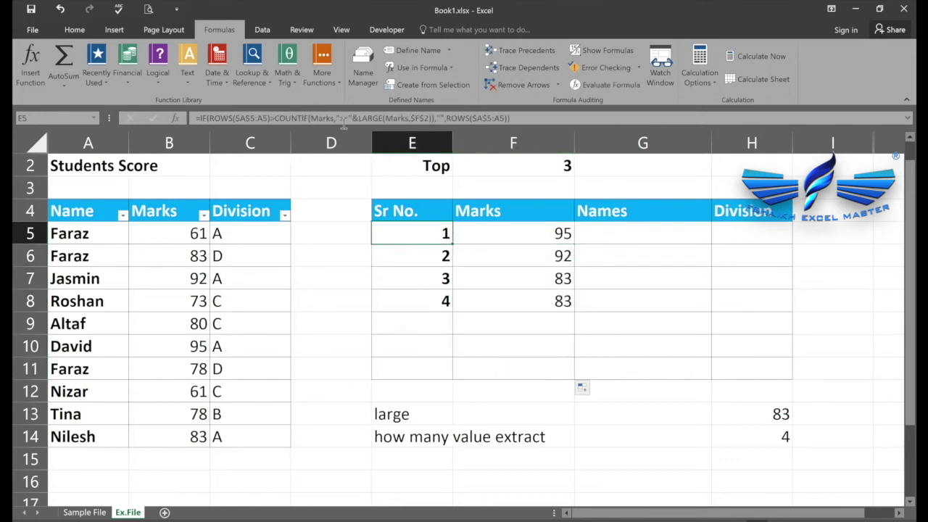
# Start an INDEX formula in the first Names cell, G5.
pyautogui.click(554, 234)
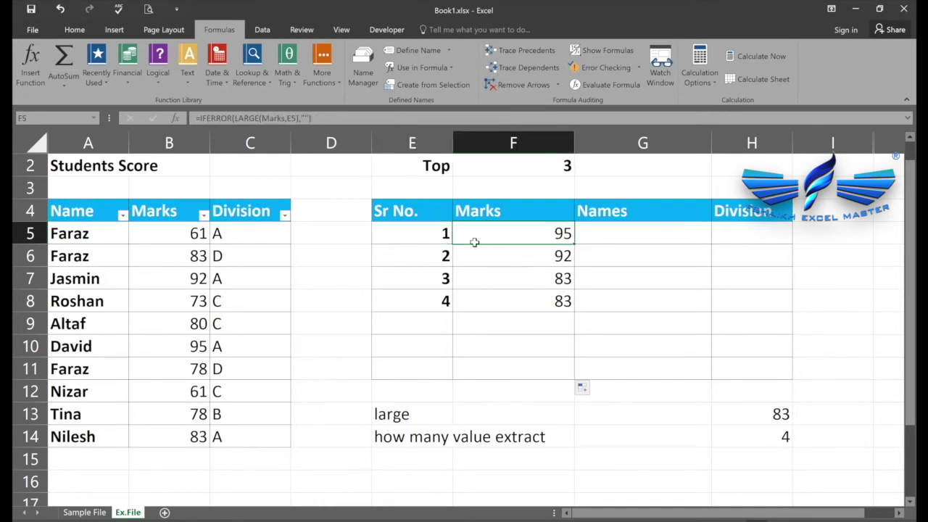
pyautogui.click(598, 230)
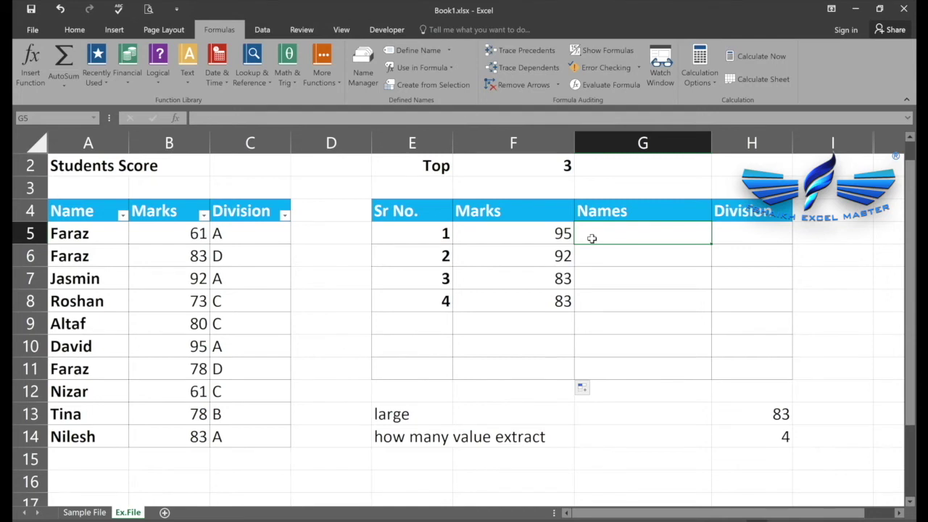
pyautogui.write('=in')
pyautogui.press('Tab')
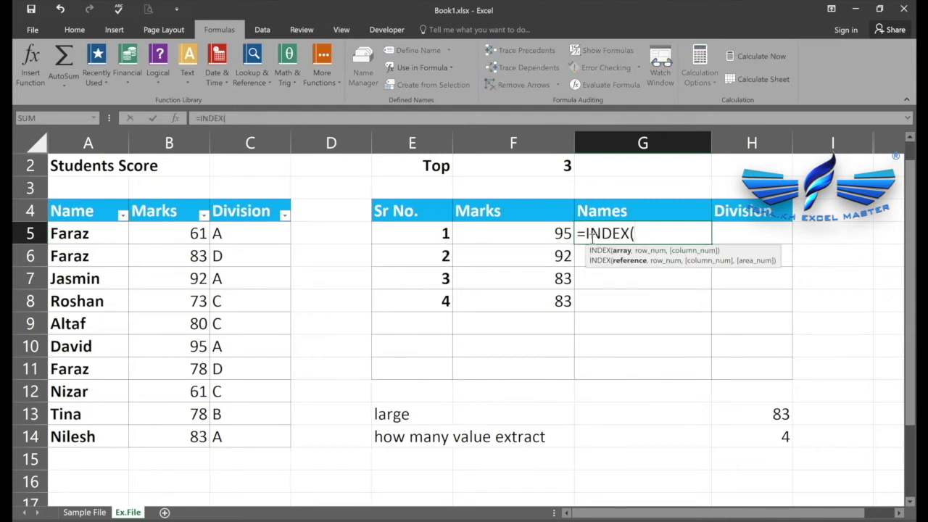
pyautogui.write('dat')
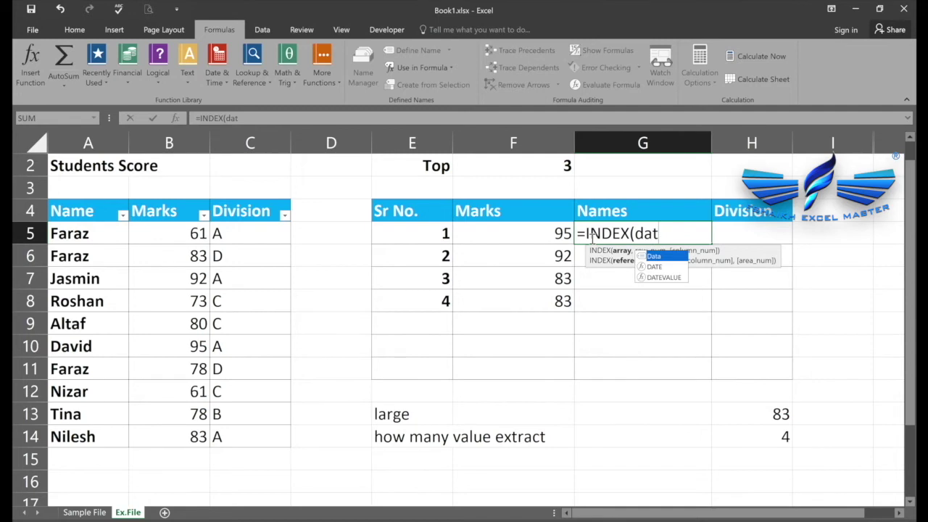
pyautogui.press('Tab')
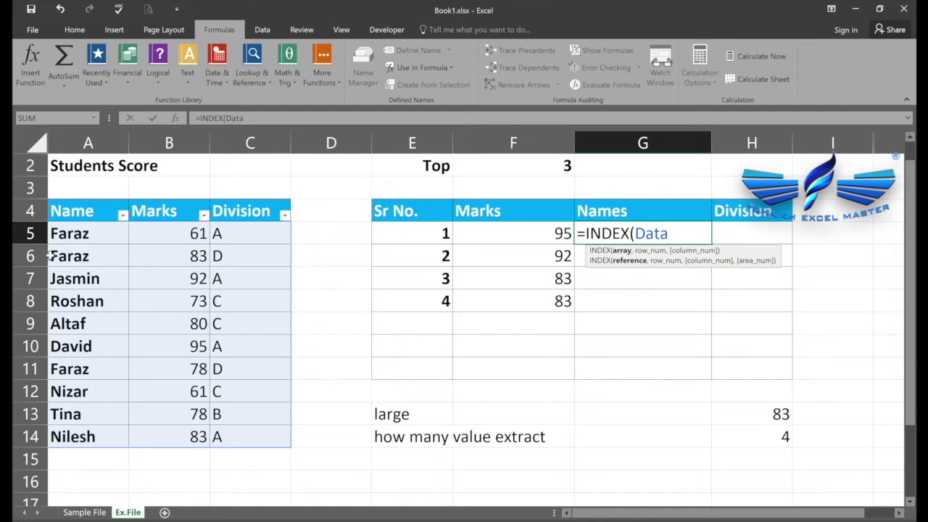
pyautogui.press('BackSpace')
pyautogui.press('BackSpace')
pyautogui.press('BackSpace')
pyautogui.press('BackSpace')
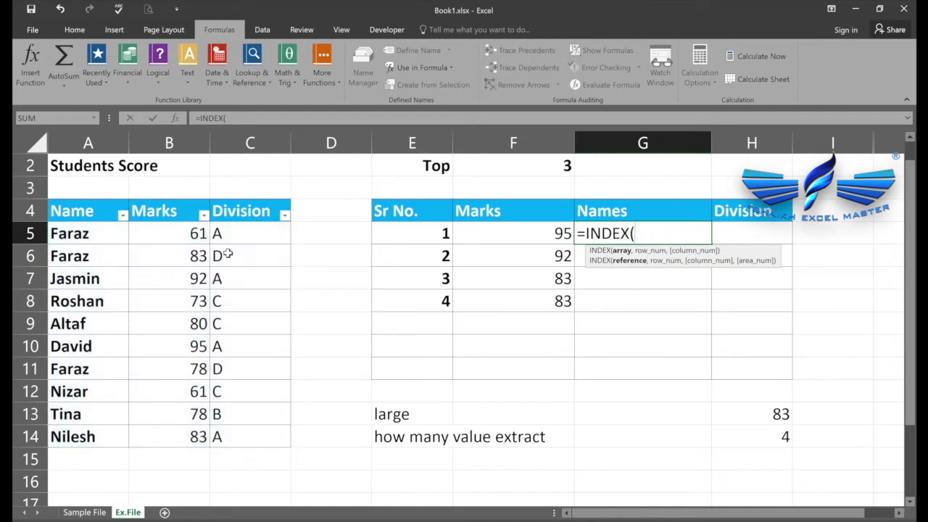
# Use Name as the INDEX array and nest AGGREGATE as the row number, with function 15 (SMALL) and option 6 (ignore error values).
pyautogui.write('nam')
pyautogui.press('Tab')
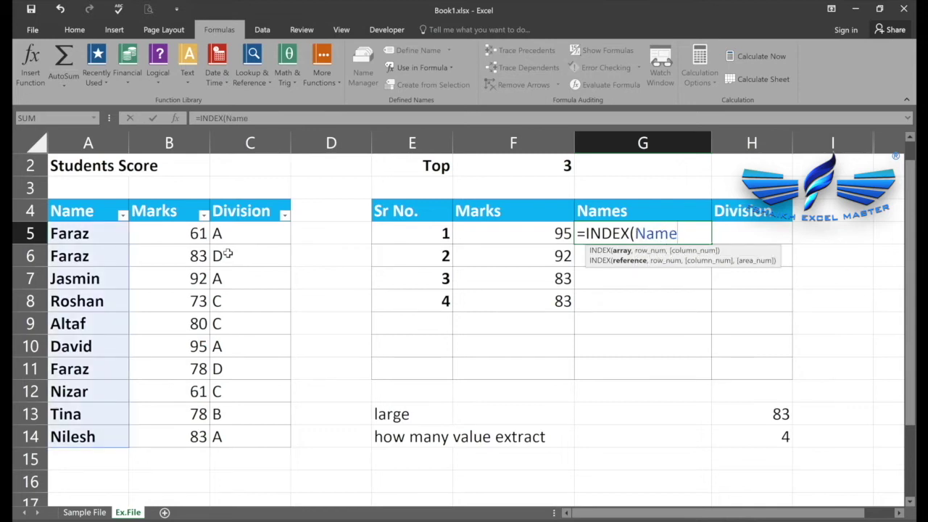
pyautogui.write(',')
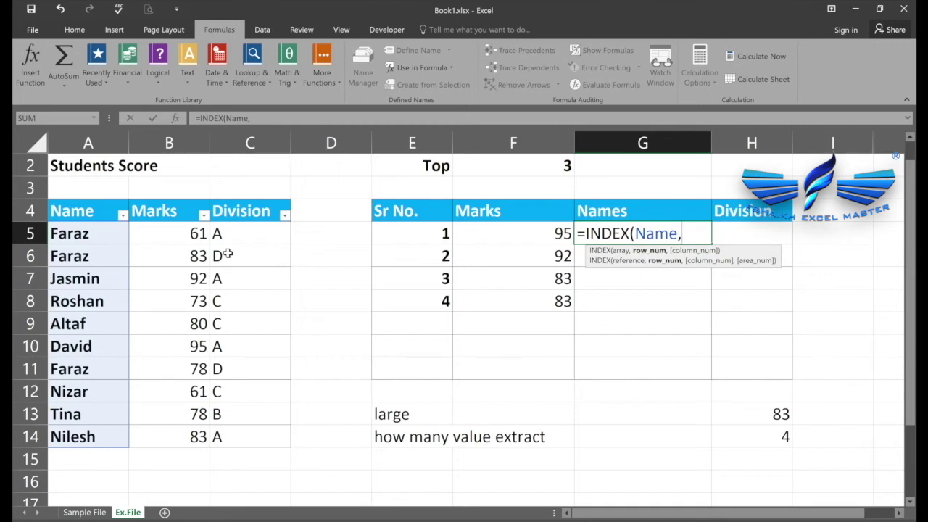
pyautogui.write('ag')
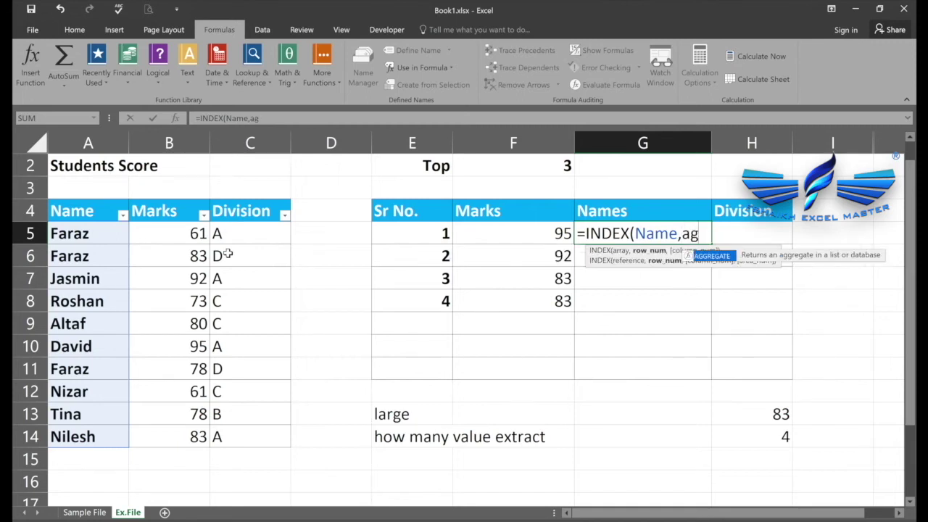
pyautogui.press('Tab')
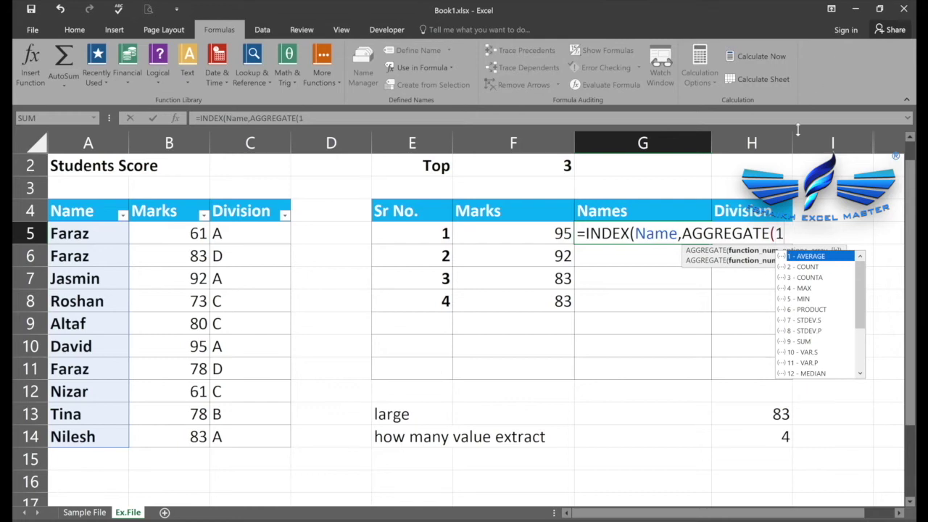
pyautogui.write('5')
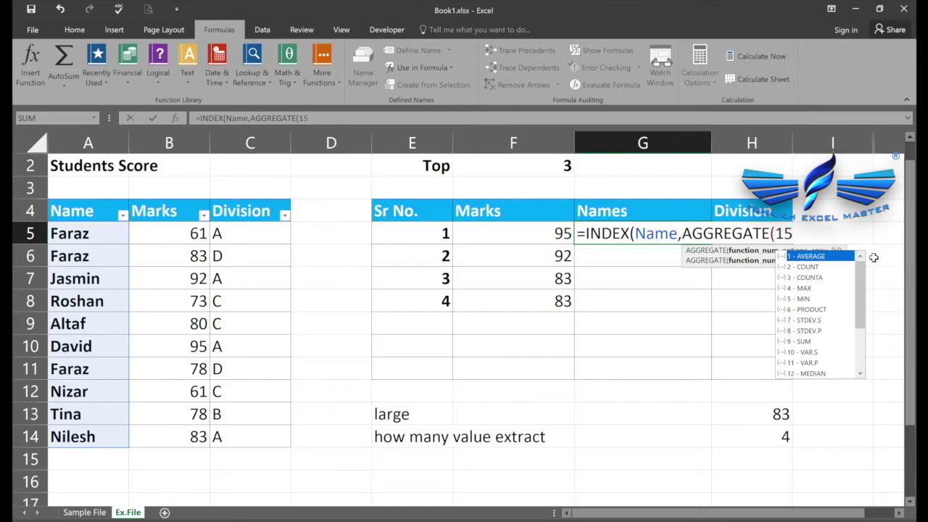
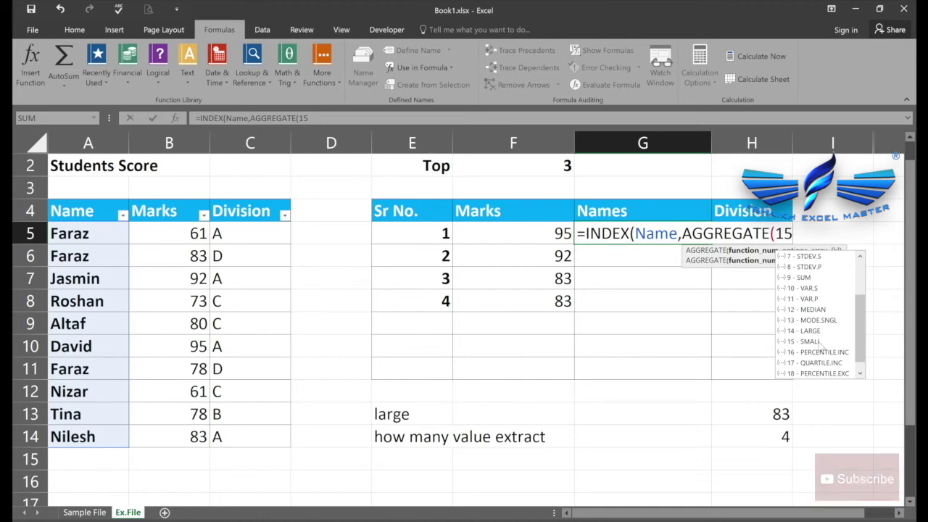
pyautogui.write(',')
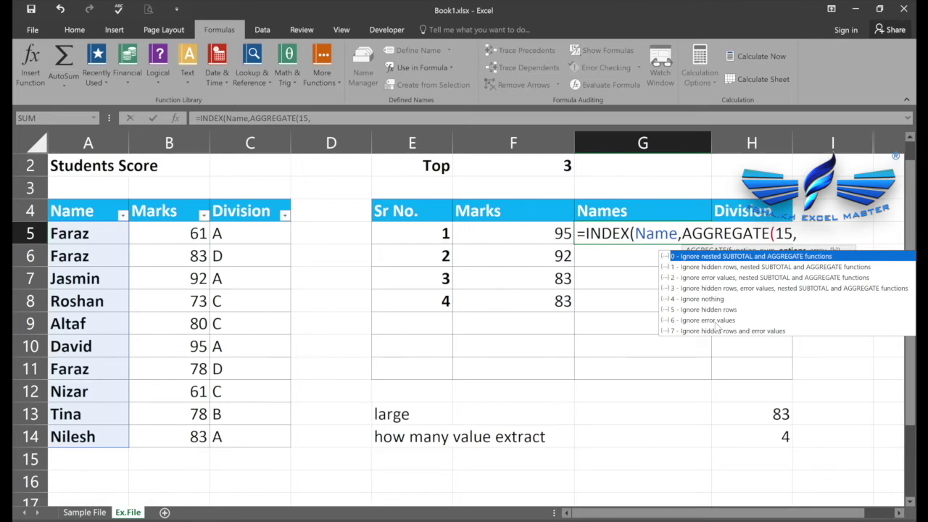
pyautogui.doubleClick(716, 320)
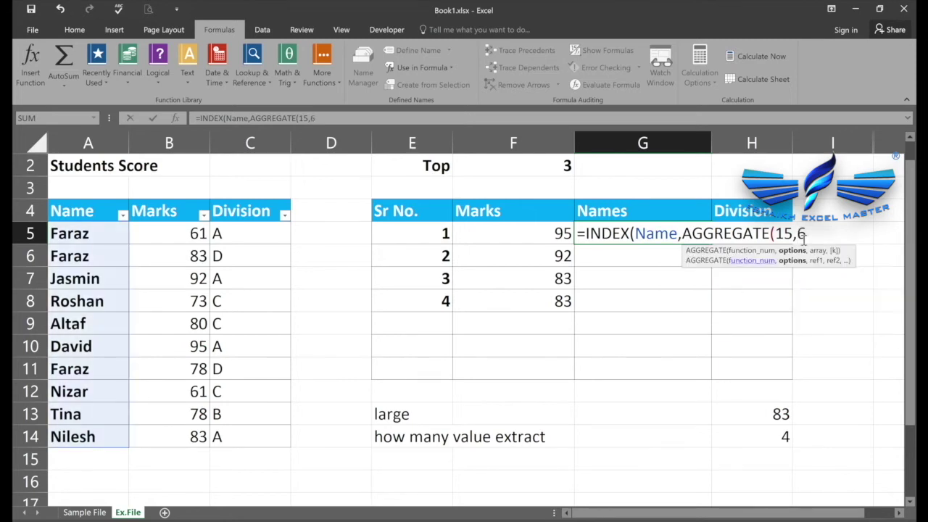
pyautogui.write(',')
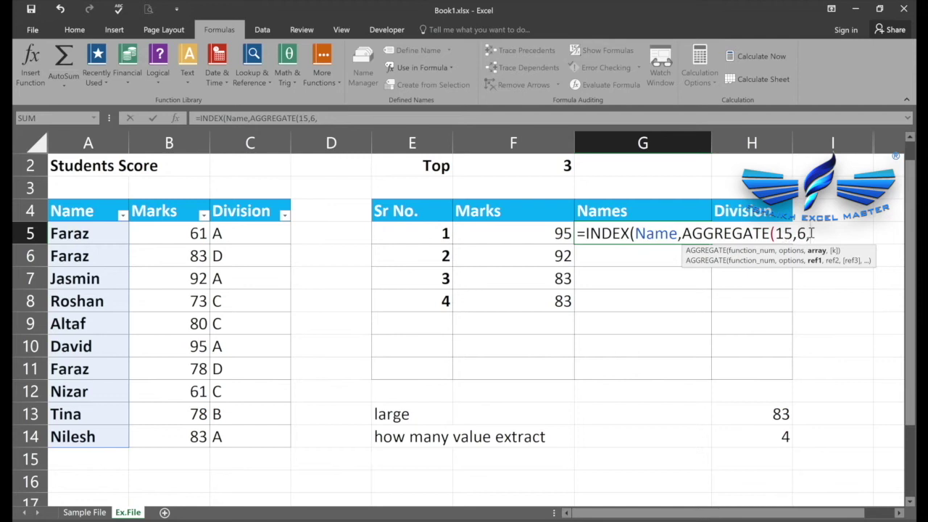
pyautogui.click(788, 233)
pyautogui.click(807, 232)
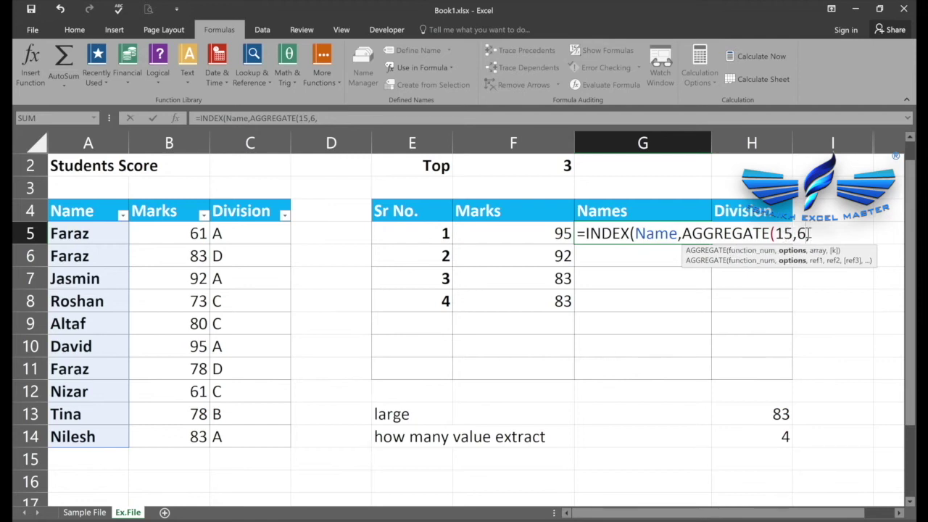
pyautogui.click(823, 233)
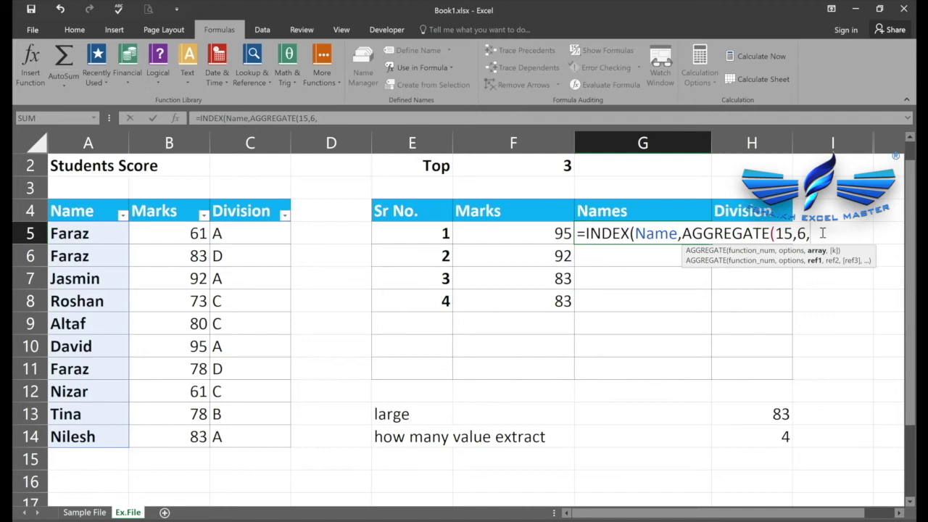
# Begin the AGGREGATE array argument with (ROW(Name)-ROW($A$5), using an absolute reference to A5.
pyautogui.write('row')
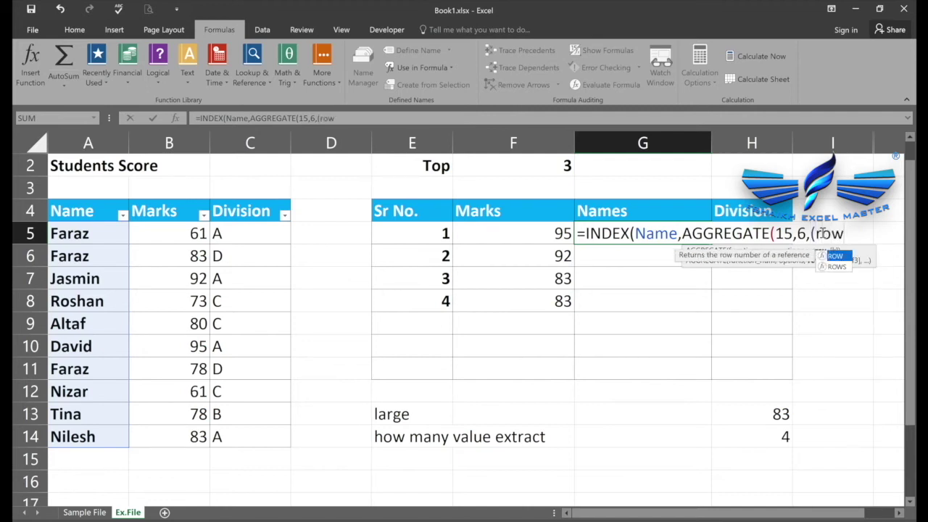
pyautogui.press('Tab')
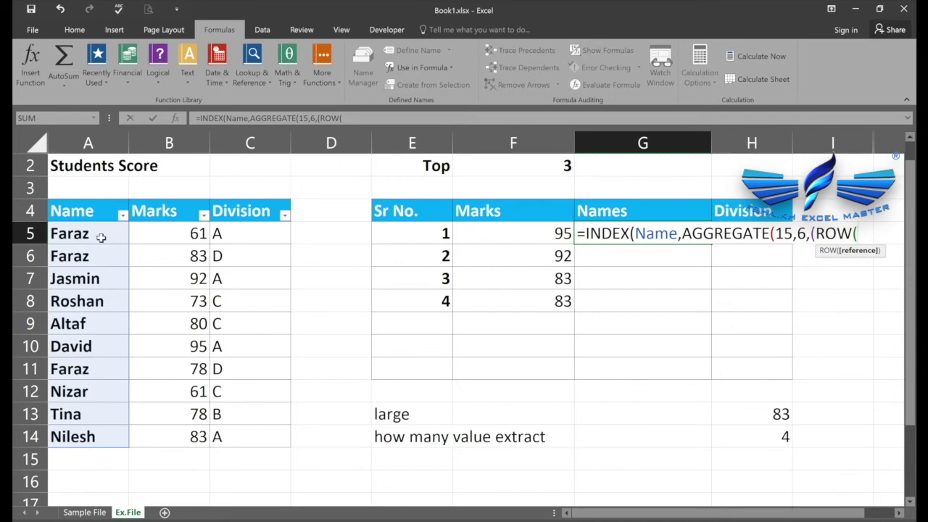
pyautogui.write('nam')
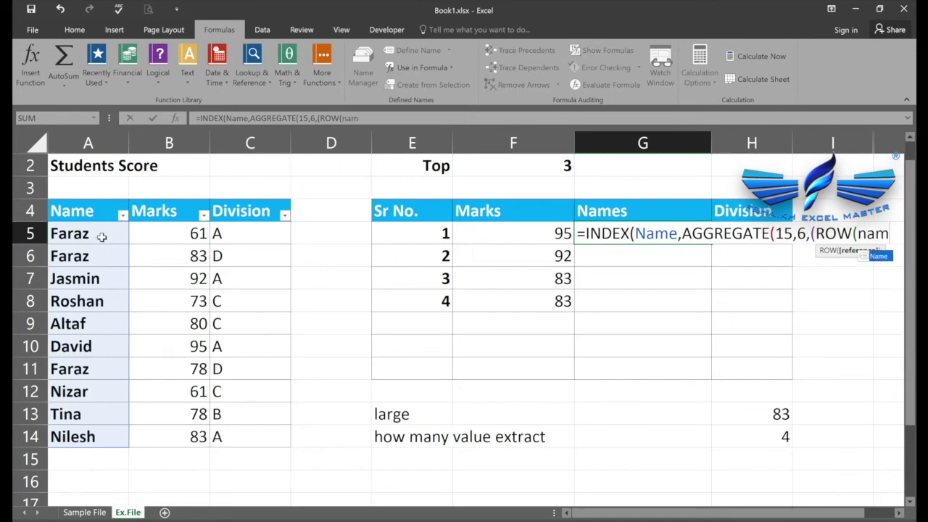
pyautogui.press('Tab')
pyautogui.write(')')
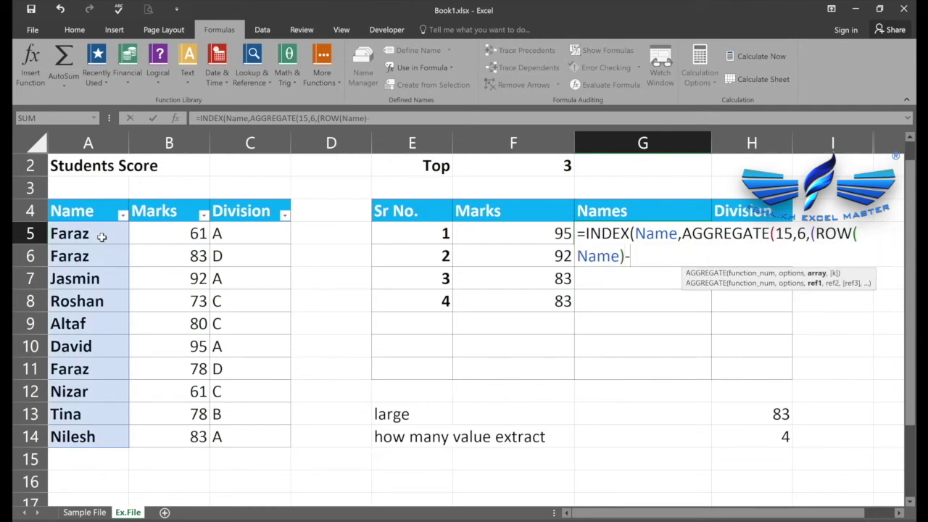
pyautogui.write('-row')
pyautogui.press('Tab')
pyautogui.click(86, 234)
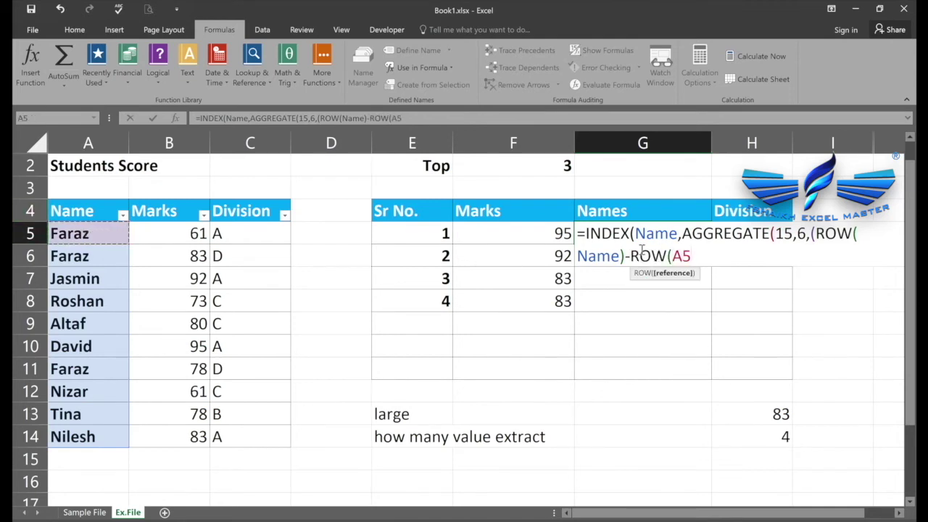
pyautogui.press('F4')
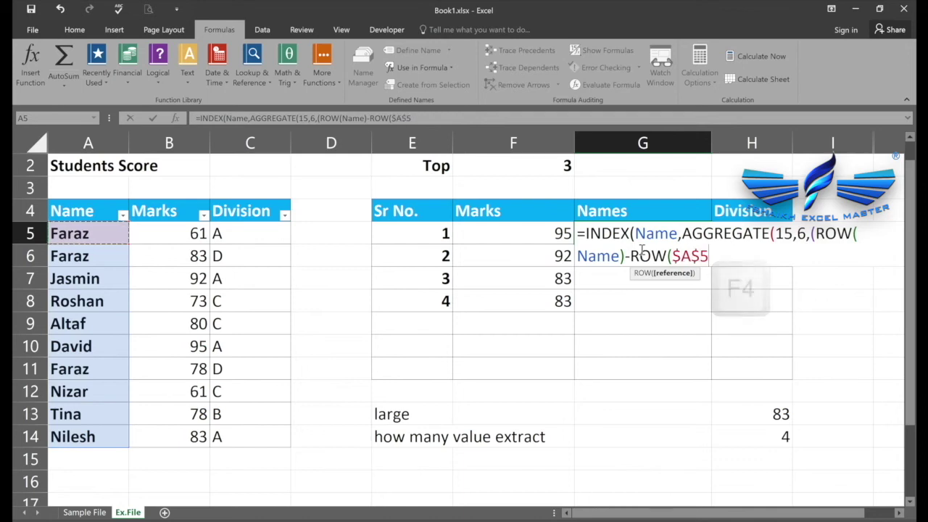
pyautogui.write(')')
# Evaluate the ROW(Name) part of the G5 formula in place and revert it.
pyautogui.click(625, 255)
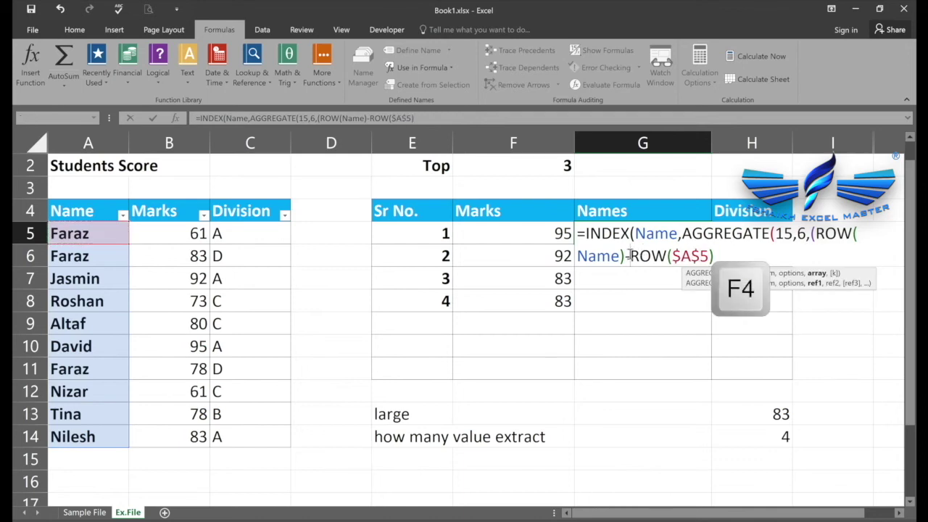
pyautogui.moveTo(624, 255); pyautogui.dragTo(812, 236)
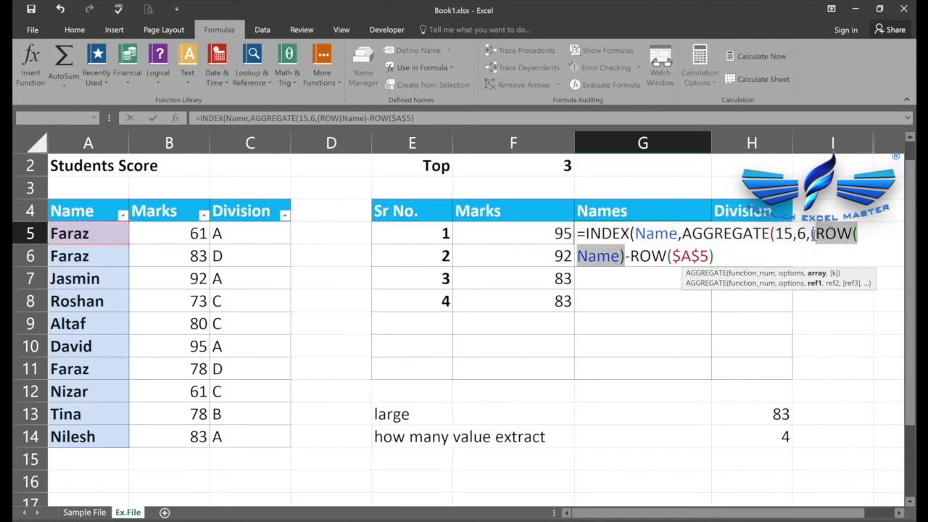
pyautogui.press('F9')
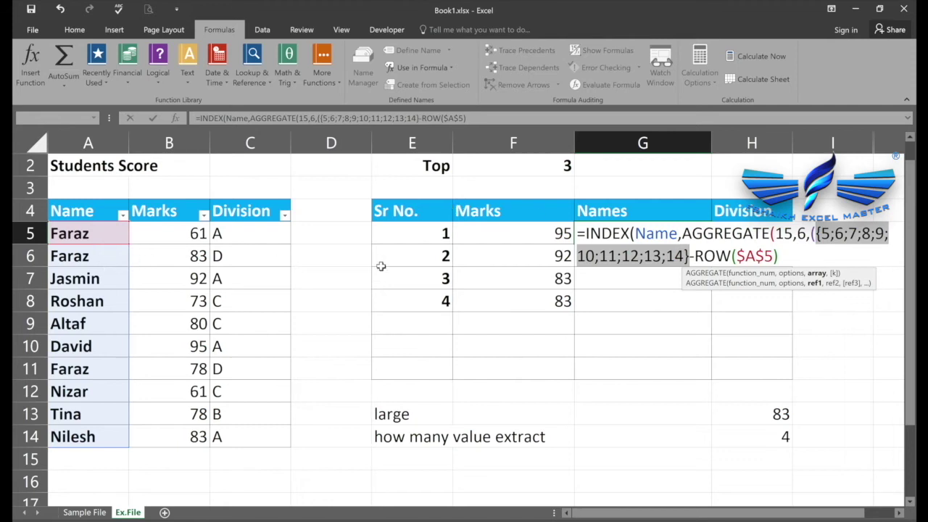
pyautogui.hotkey('ctrl', 'z')
# Evaluate ROW($A$5) and the whole ROW(Name)-ROW($A$5) difference in place, reverting each evaluation.
pyautogui.moveTo(713, 255); pyautogui.dragTo(643, 250)
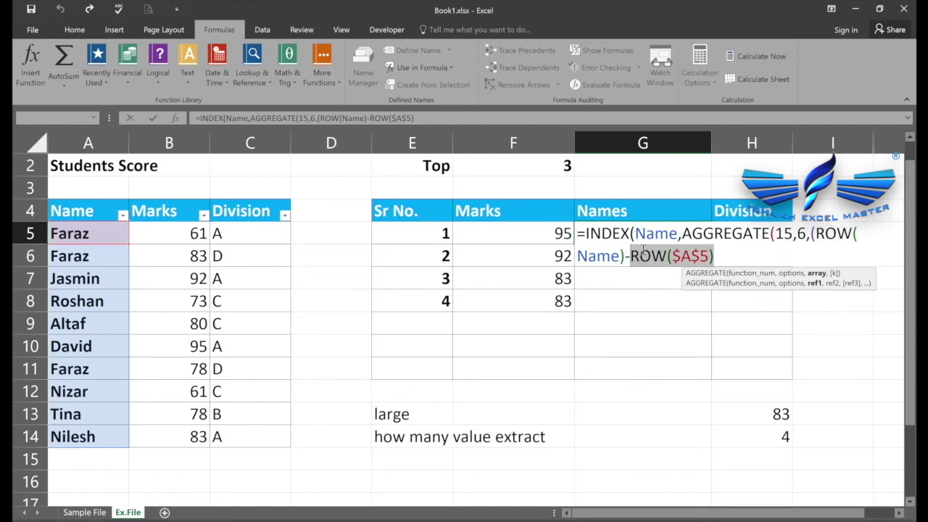
pyautogui.press('F9')
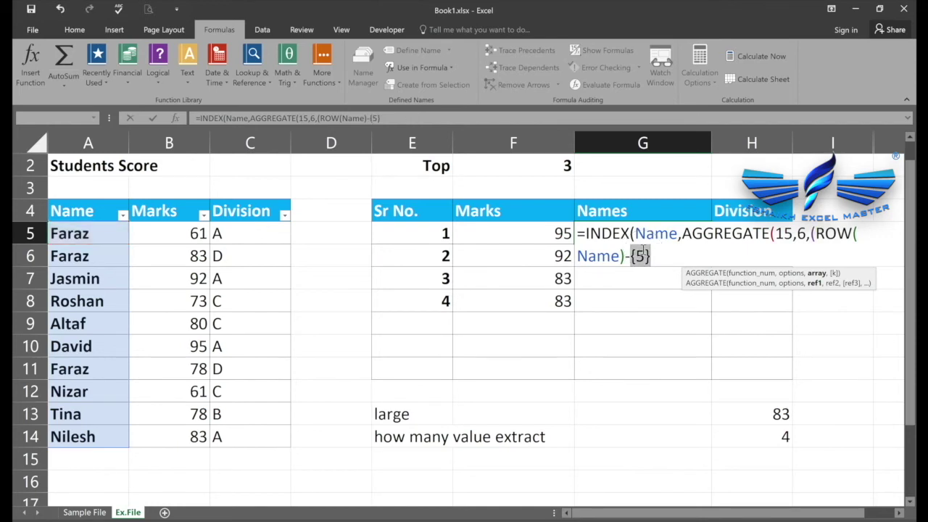
pyautogui.hotkey('ctrl', 'z')
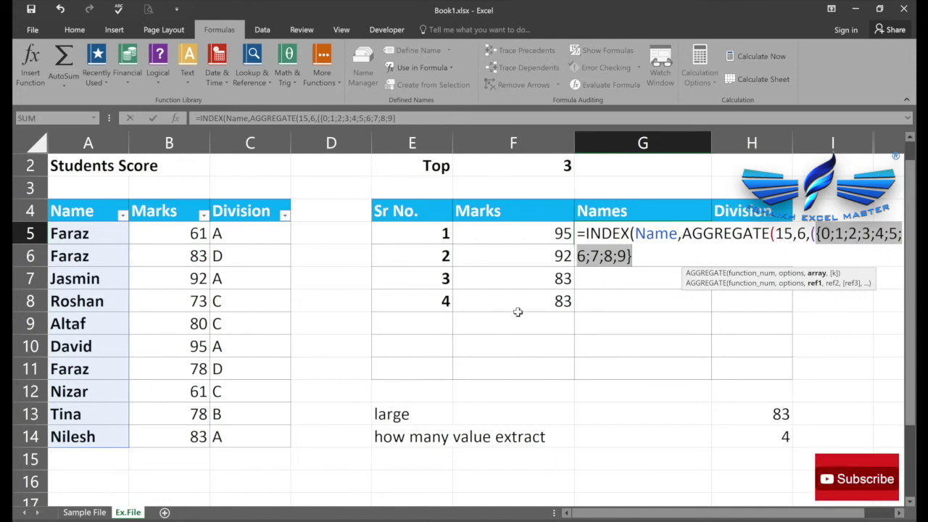
pyautogui.hotkey('ctrl', 'z')
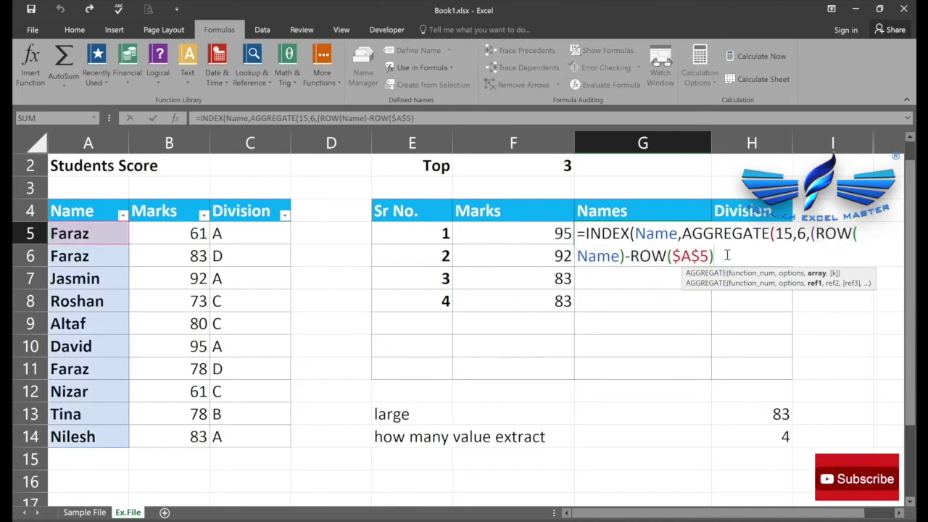
# Extend the AGGREGATE array with +1)/(Marks=F5) and move on to the k argument.
pyautogui.write('+1)')
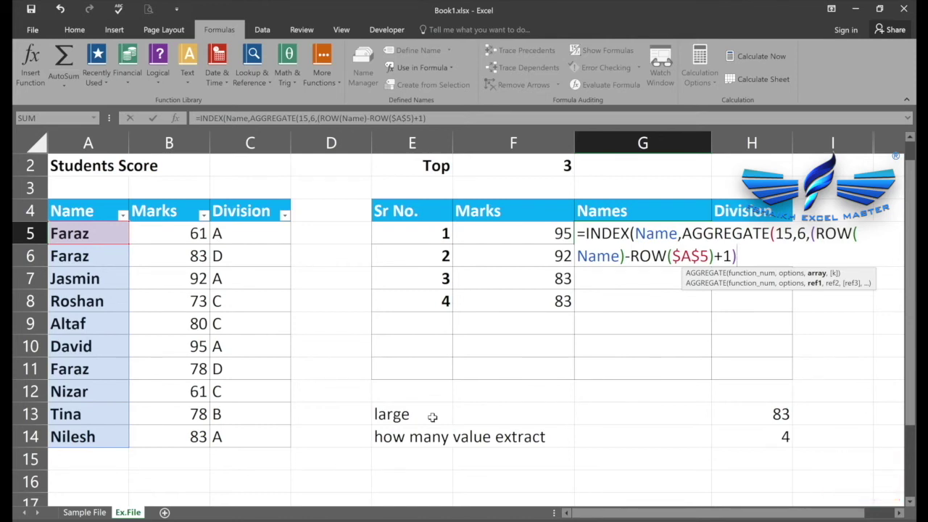
pyautogui.write('/(Marks=')
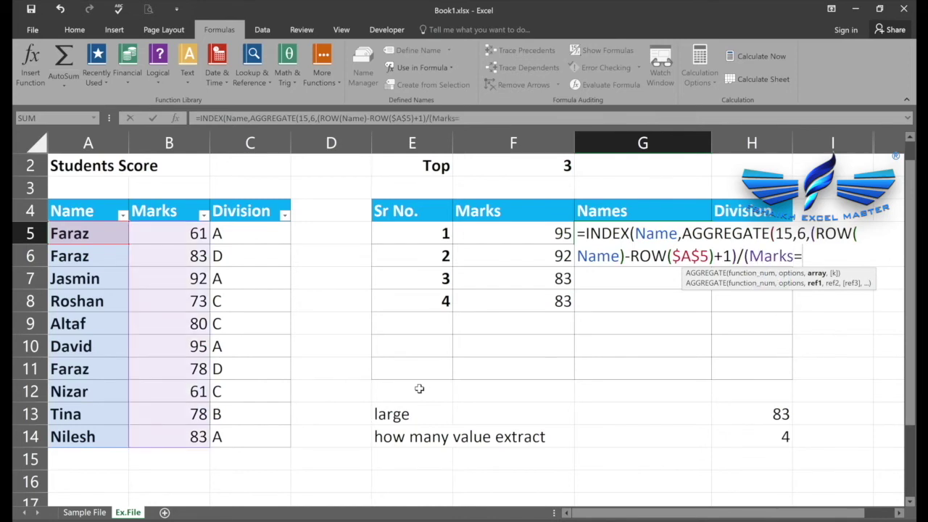
pyautogui.click(526, 230)
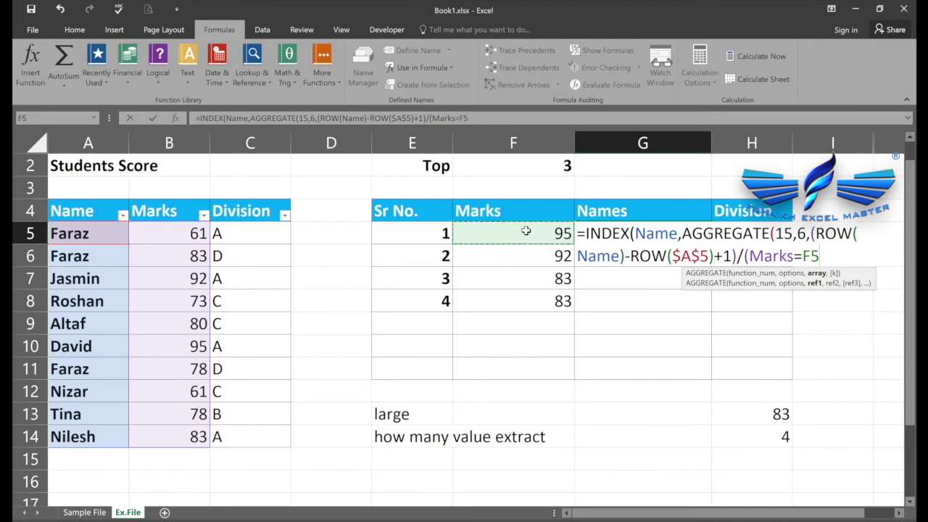
pyautogui.write('),')
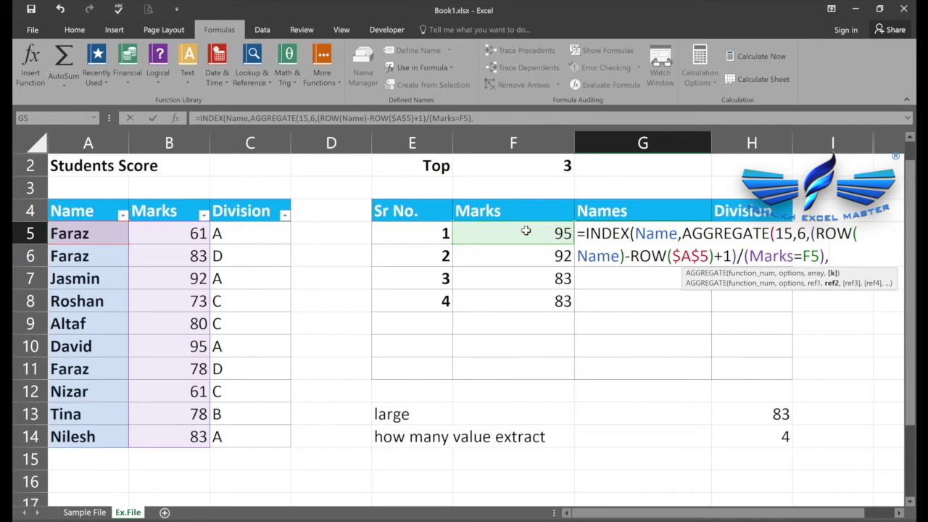
# Evaluate the (Marks=F5) part of the G5 formula in place and revert it.
pyautogui.click(744, 257)
pyautogui.moveTo(744, 256); pyautogui.dragTo(825, 256)
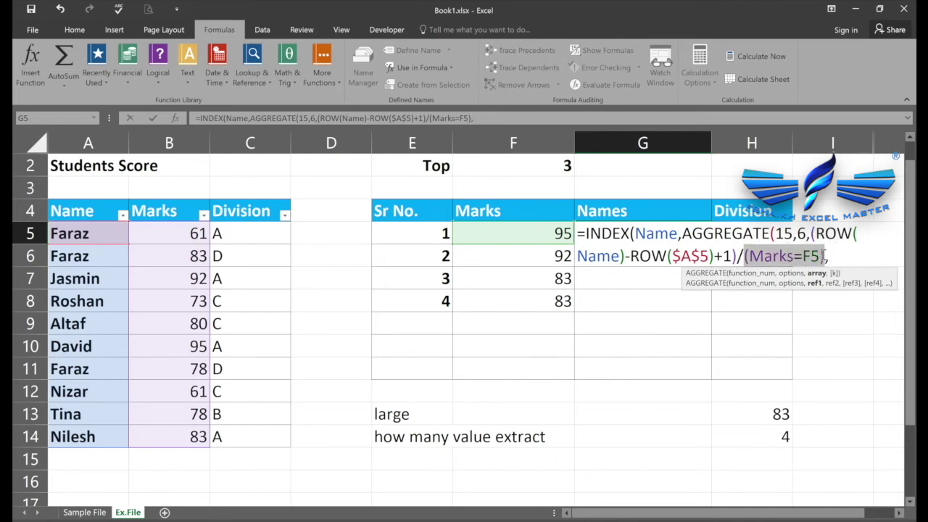
pyautogui.press('F9')
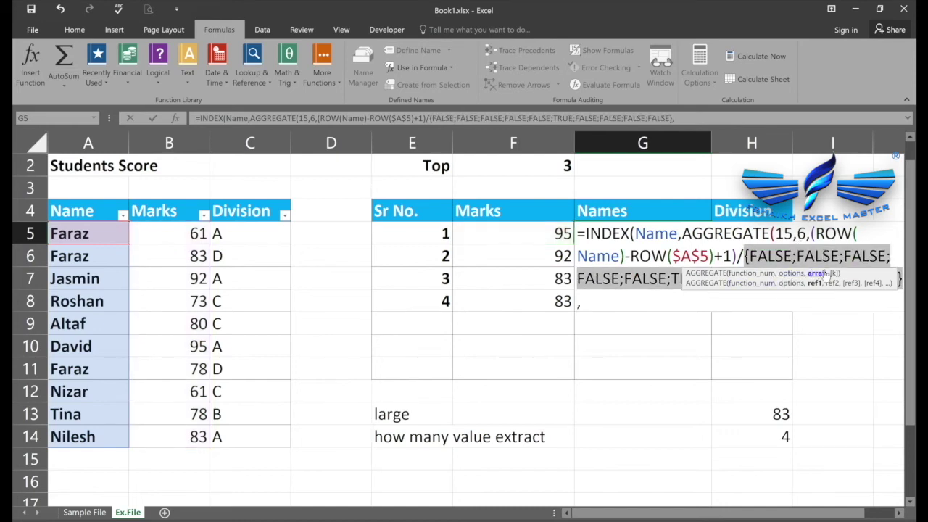
pyautogui.moveTo(860, 274); pyautogui.dragTo(822, 316)
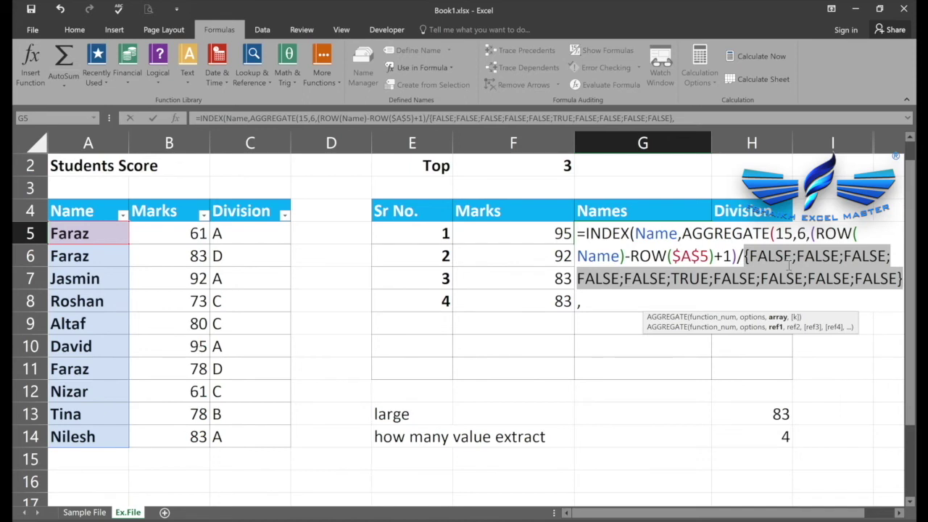
pyautogui.hotkey('ctrl', 'z')
# Evaluate the whole AGGREGATE array argument (ROW(Name)-ROW($A$5)+1)/(Marks=F5) in place and restore the formula.
pyautogui.click(825, 255)
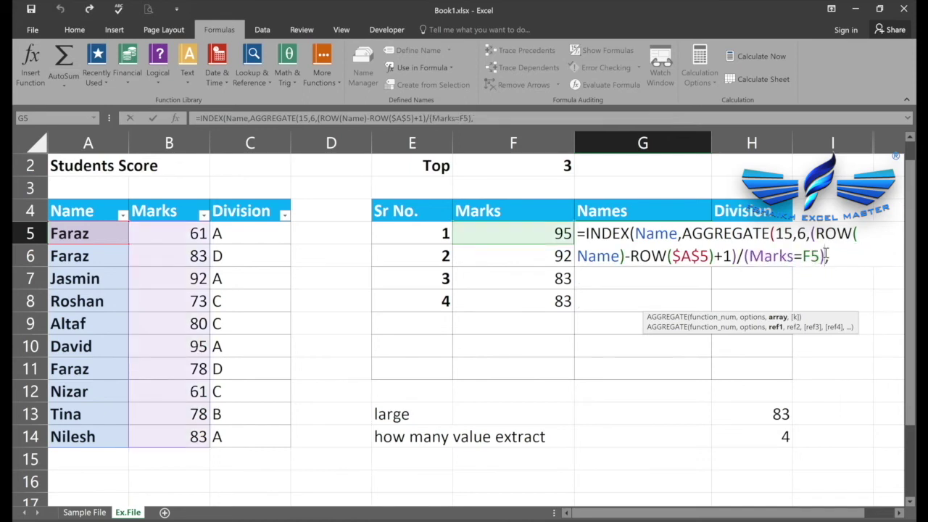
pyautogui.moveTo(825, 255); pyautogui.dragTo(812, 233)
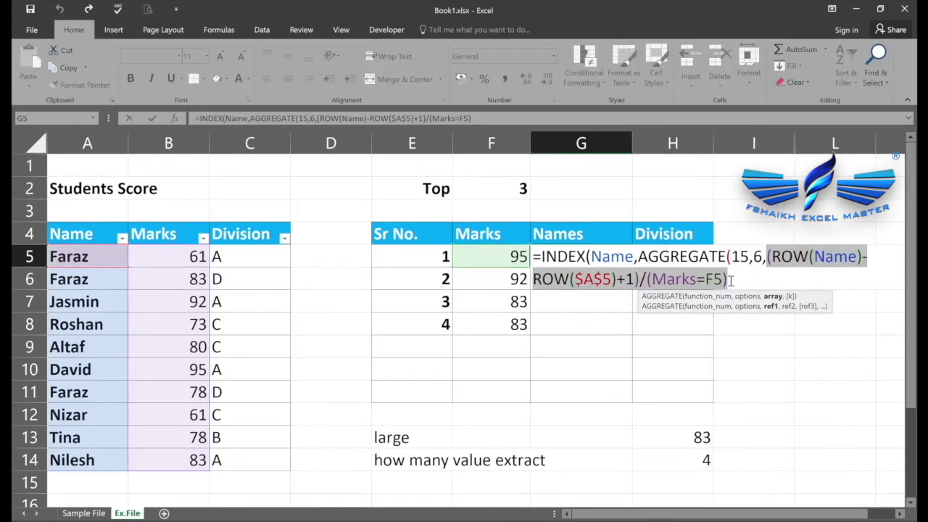
pyautogui.click(728, 280)
pyautogui.moveTo(728, 280); pyautogui.dragTo(770, 257)
pyautogui.press('F9')
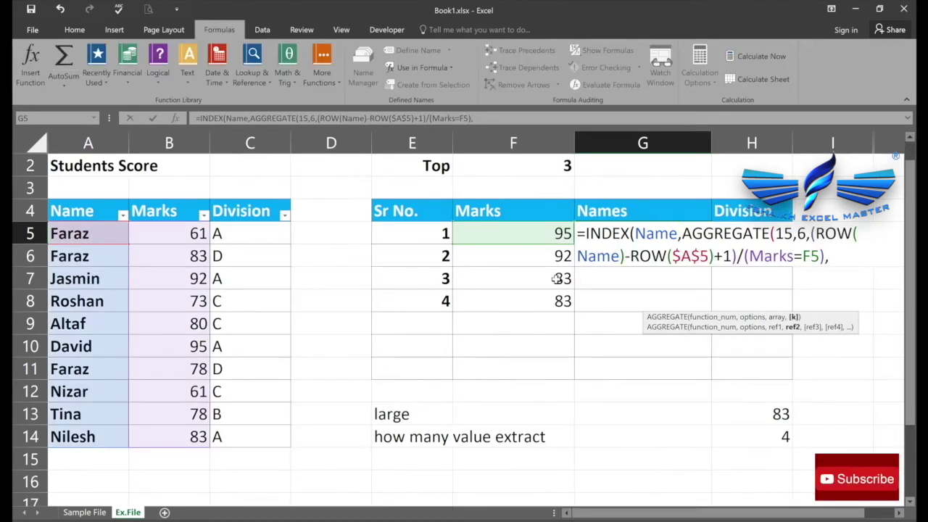
# Start a COUNTIF as the k argument of AGGREGATE, using the expanding range $F$5:F5.
pyautogui.write('counti')
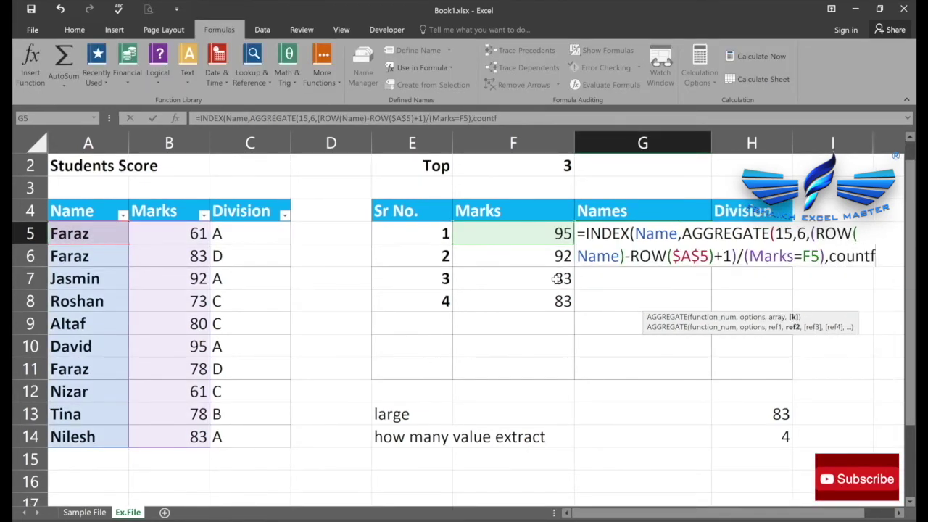
pyautogui.press('Tab')
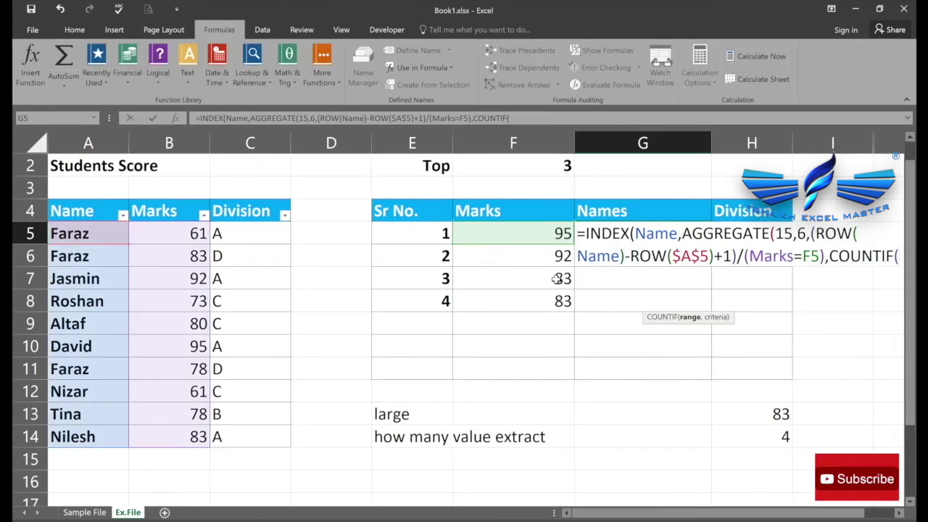
pyautogui.click(518, 234)
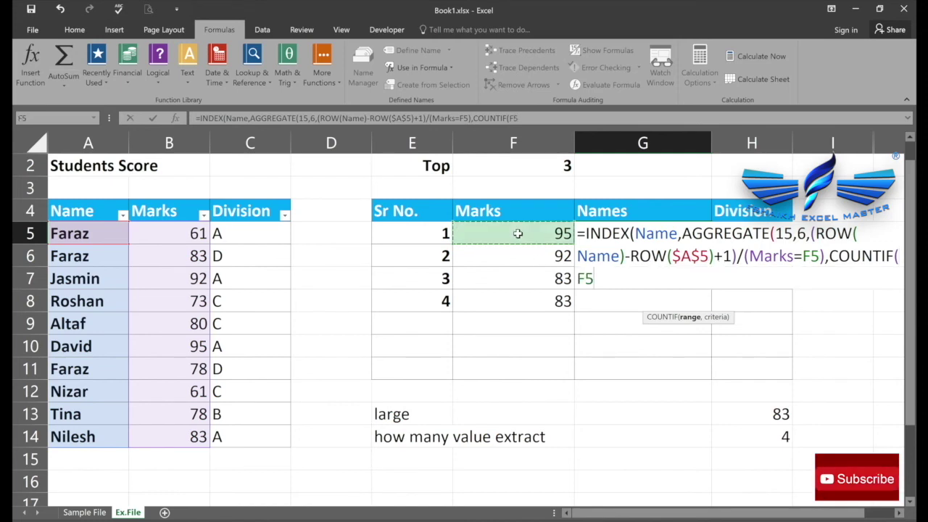
pyautogui.write(':')
pyautogui.click(518, 233)
pyautogui.doubleClick(587, 278)
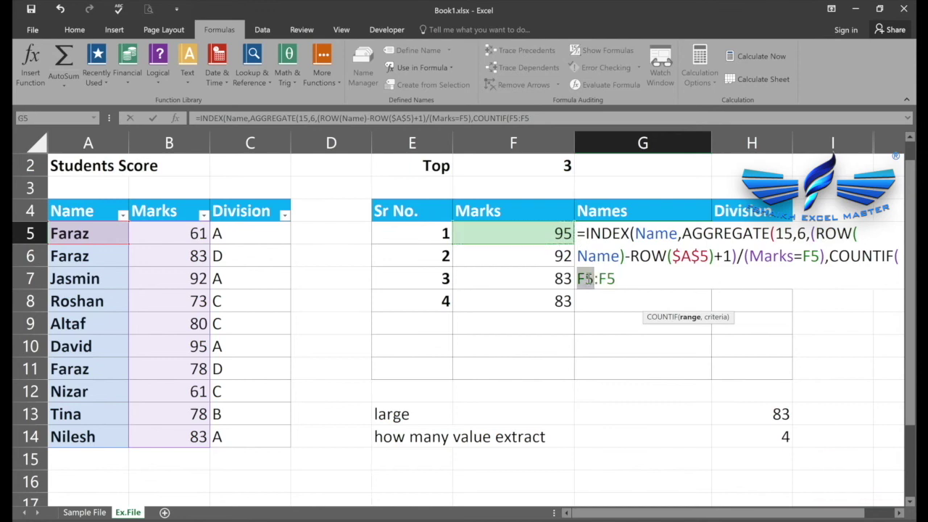
pyautogui.press('F4')
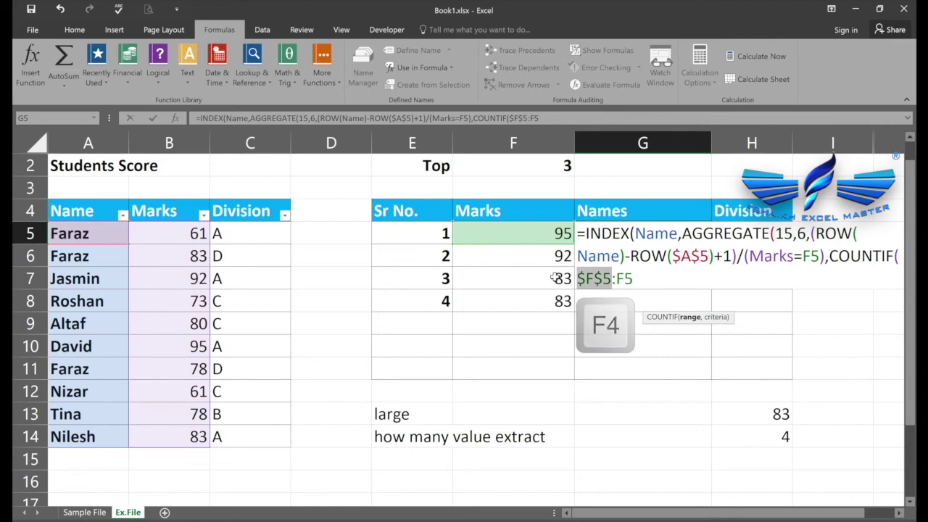
pyautogui.click(643, 279)
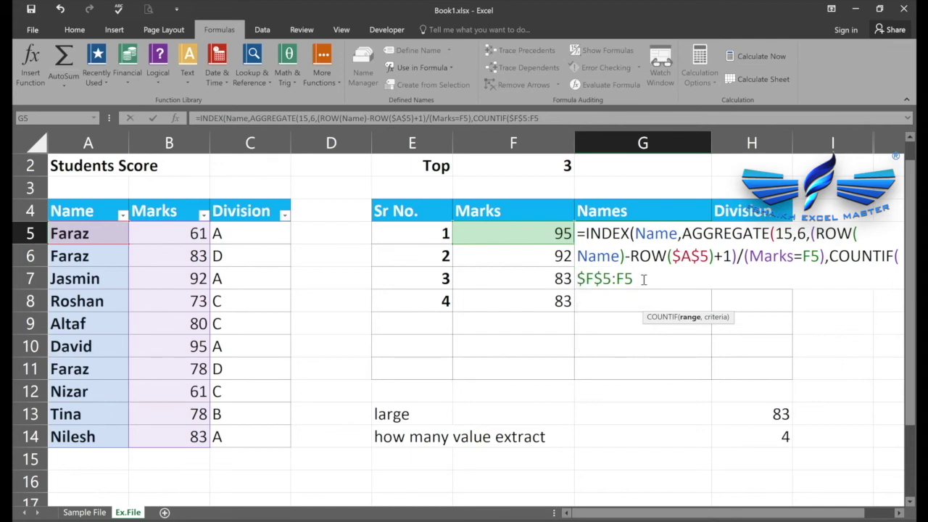
# Complete the COUNTIF with criterion F5, accept the closing-parenthesis correction, and fill the G5 formula down to G11.
pyautogui.write(',')
pyautogui.click(532, 232)
pyautogui.write(')')
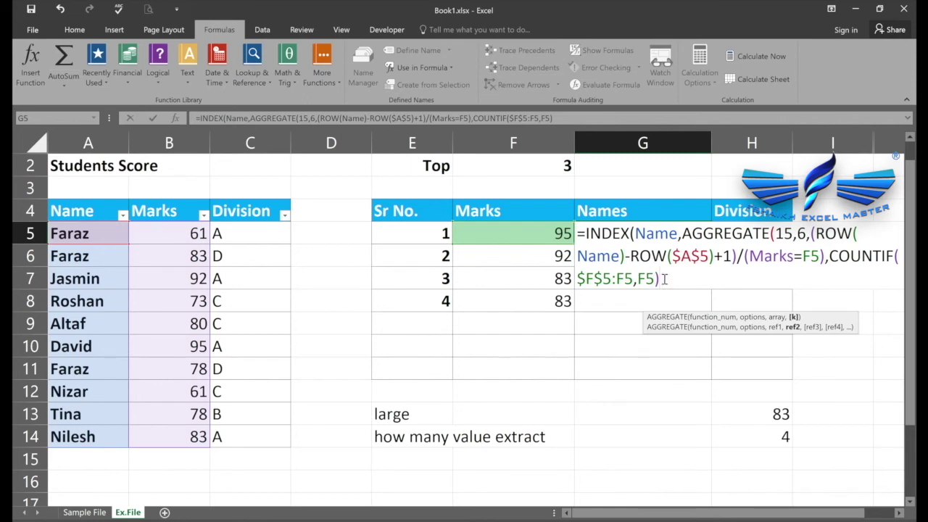
pyautogui.press('Return')
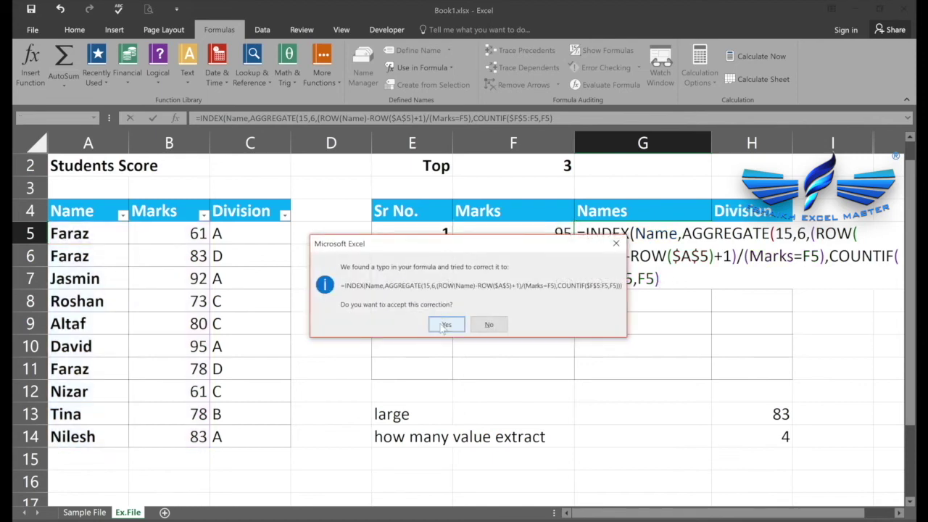
pyautogui.click(445, 325)
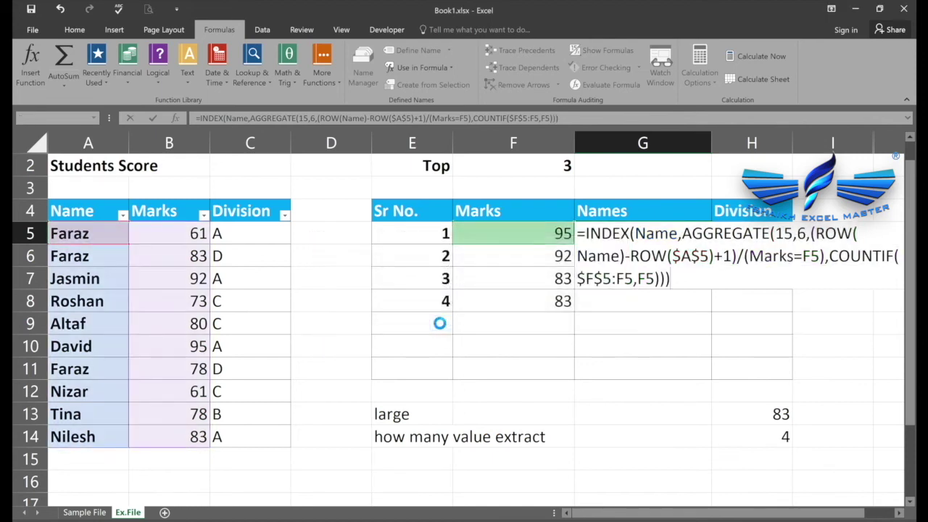
pyautogui.click(613, 232)
pyautogui.moveTo(711, 246); pyautogui.dragTo(712, 380)
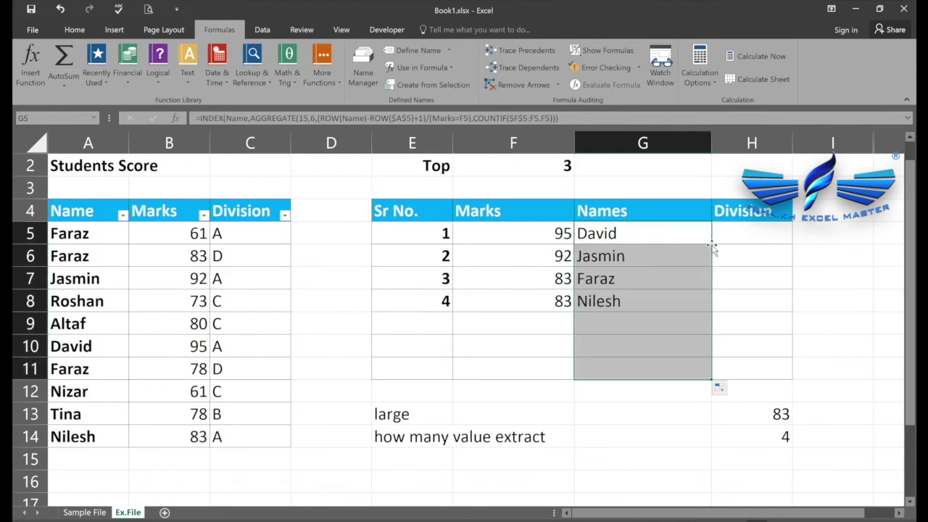
pyautogui.click(617, 279)
# Wrap the G5 formula in IFERROR with "" as the error value and refill it down to G11.
pyautogui.doubleClick(611, 237)
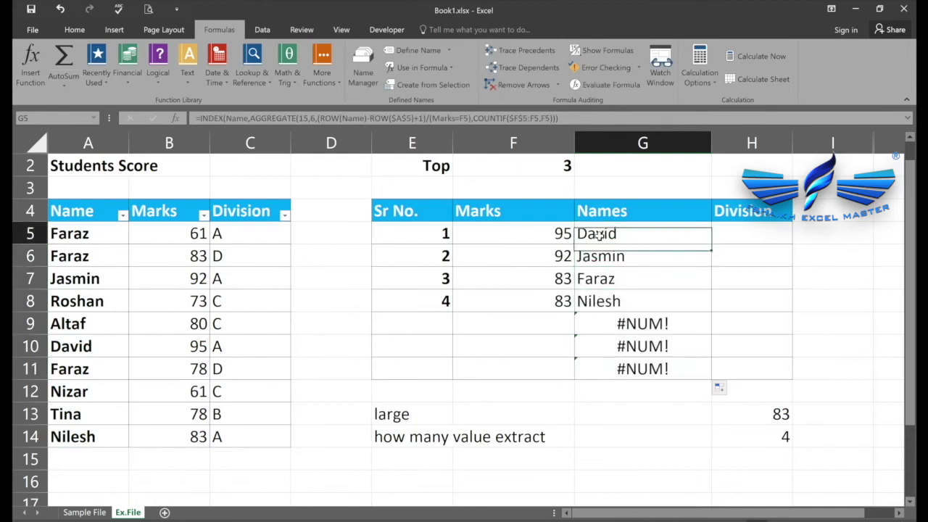
pyautogui.write('if')
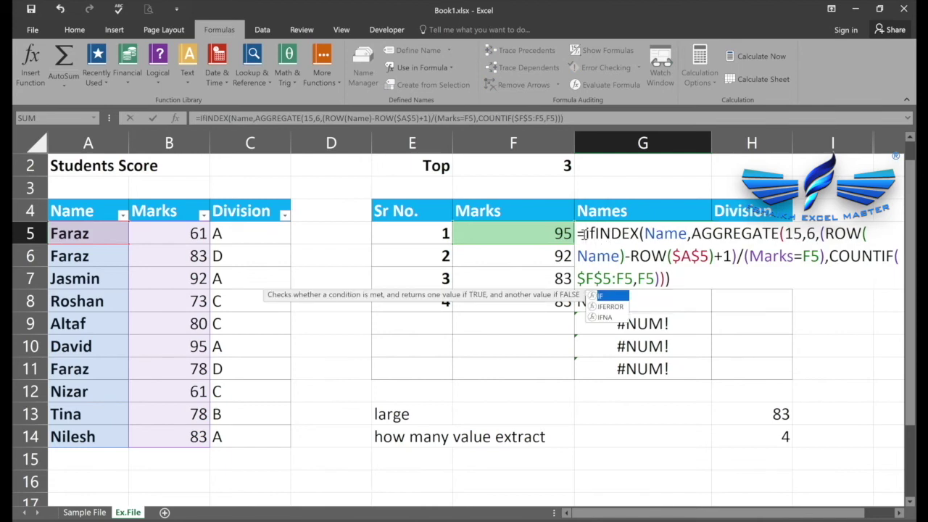
pyautogui.press('Down')
pyautogui.press('Tab')
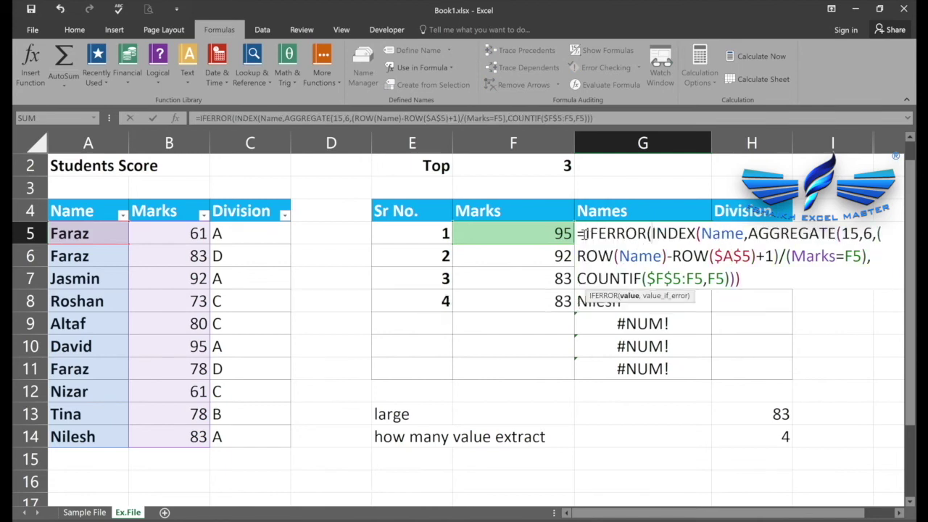
pyautogui.write(',"")')
pyautogui.press('Return')
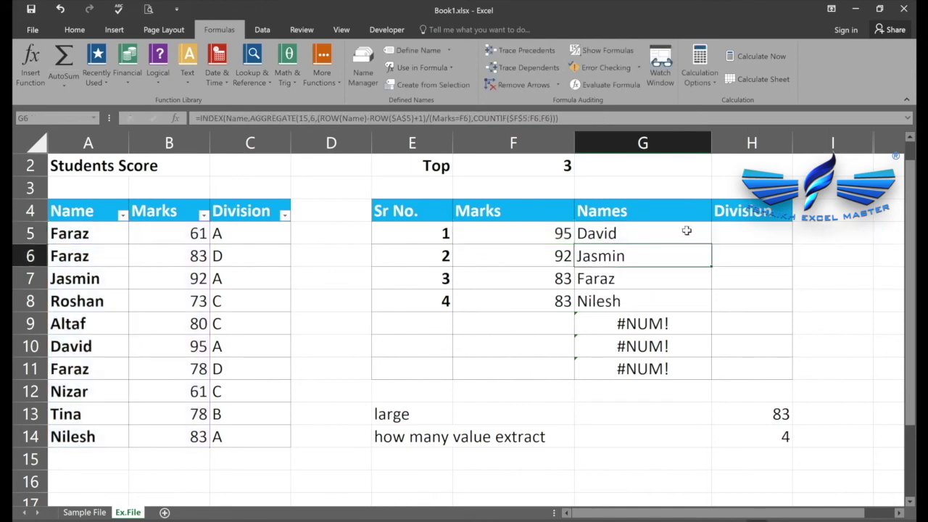
pyautogui.click(696, 237)
pyautogui.doubleClick(711, 245)
pyautogui.click(643, 238)
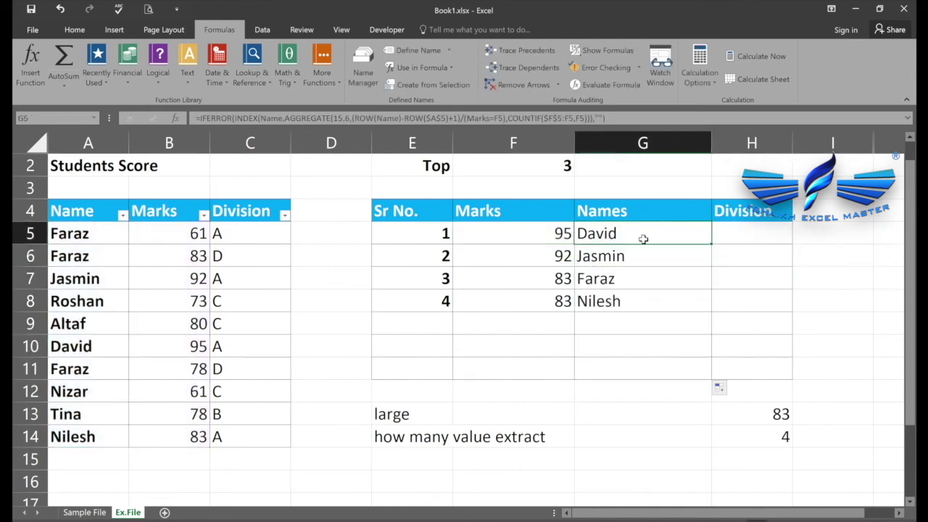
# Evaluate the AGGREGATE array and the COUNTIF k argument of the G8 formula in place, and restore the formula.
pyautogui.click(663, 293)
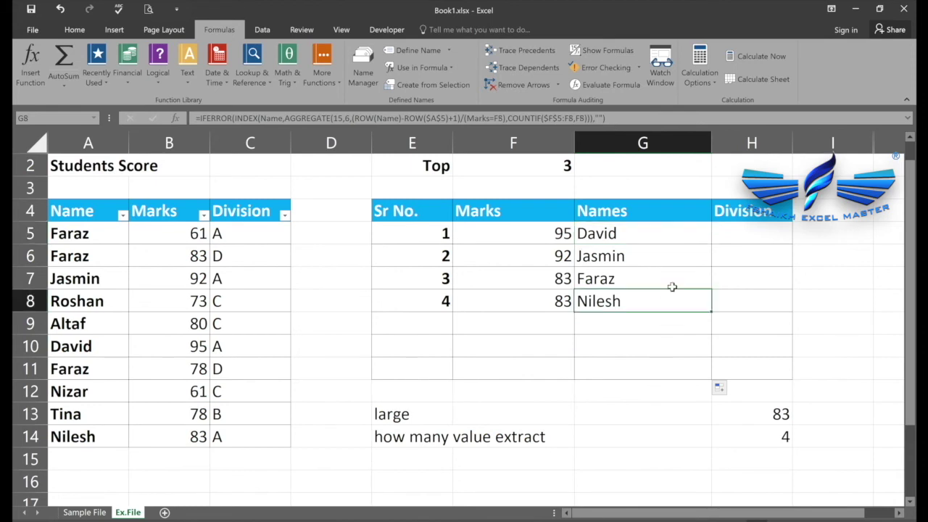
pyautogui.doubleClick(623, 294)
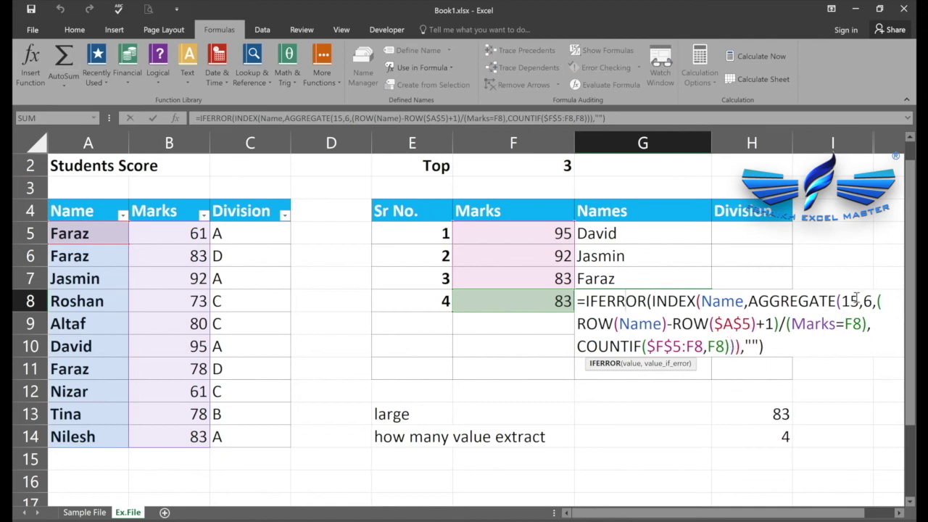
pyautogui.moveTo(876, 304); pyautogui.dragTo(868, 324)
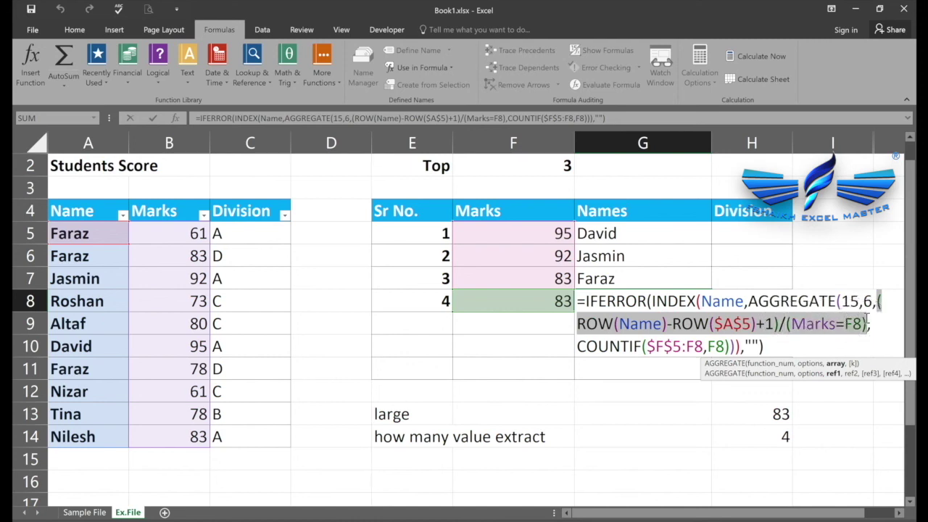
pyautogui.press('F9')
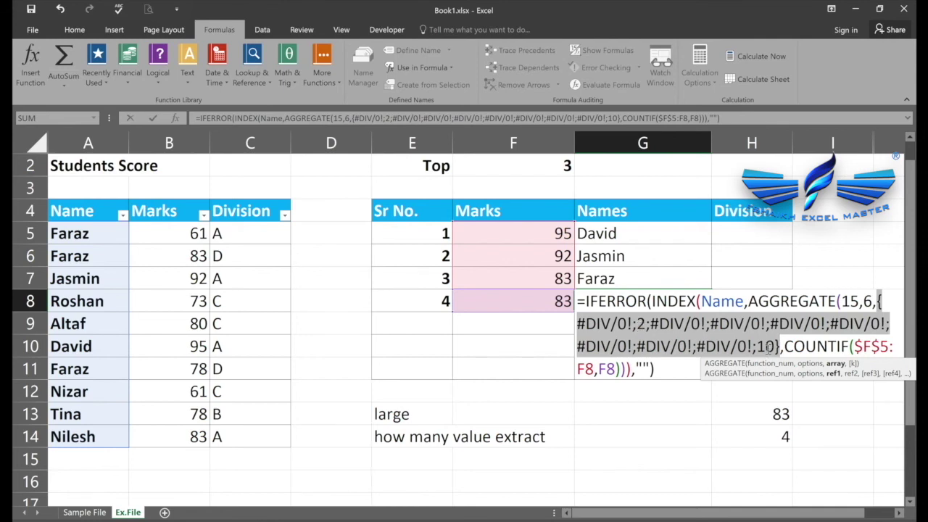
pyautogui.click(848, 362)
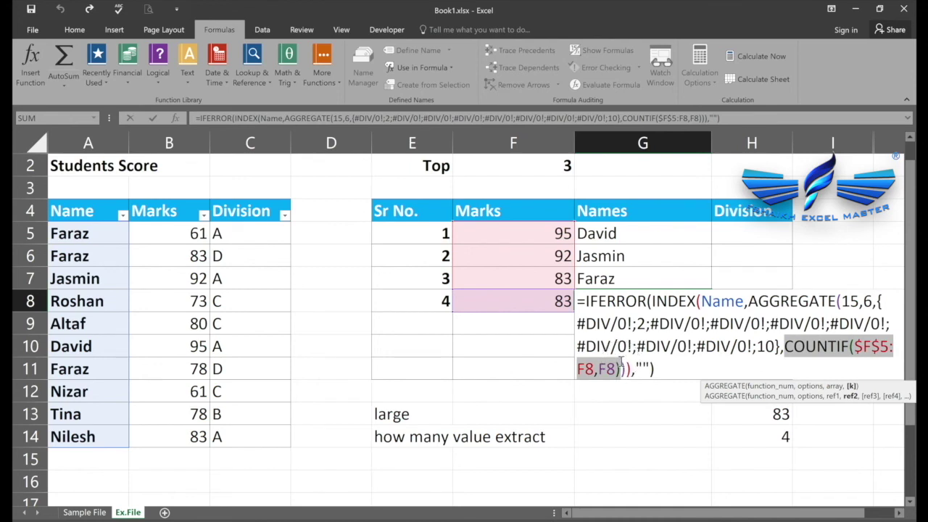
pyautogui.press('F9')
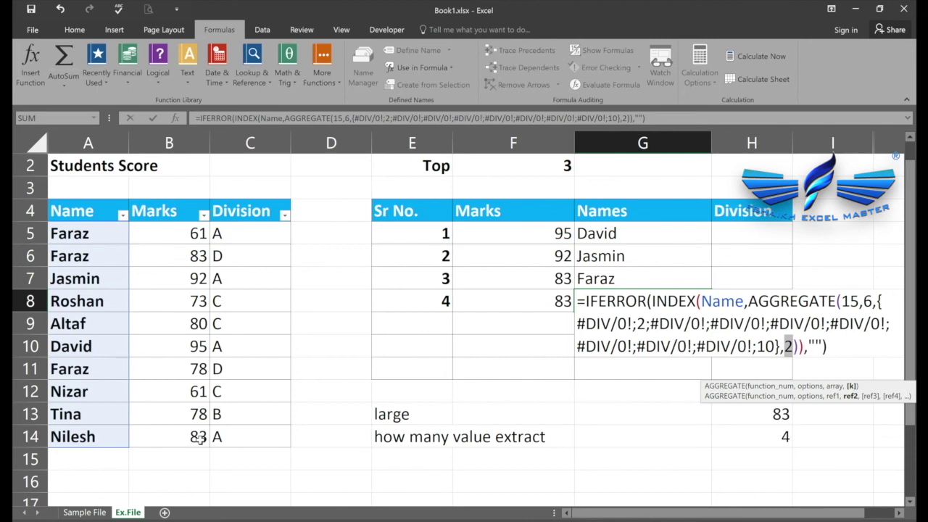
pyautogui.hotkey('ctrl', 'Return')
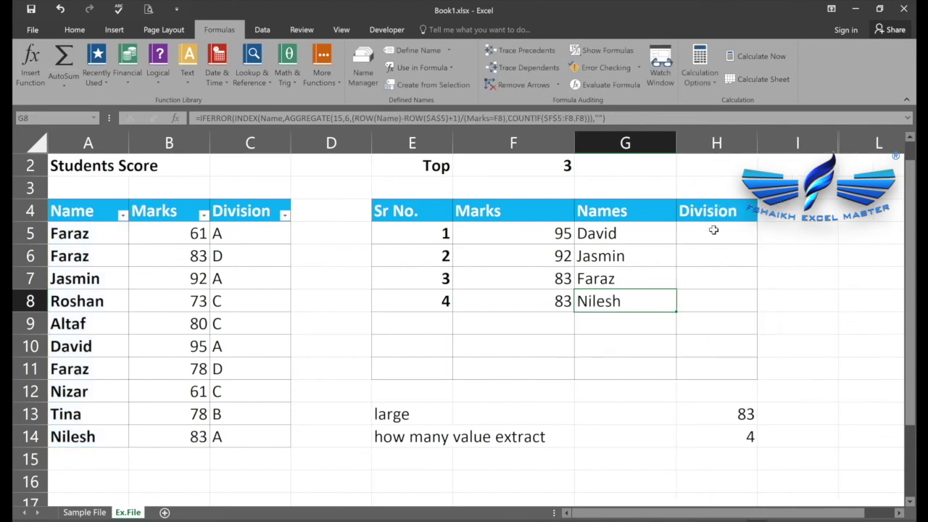
# Copy the full formula text of G5 and paste it unchanged into H5 under Division.
pyautogui.click(713, 231)
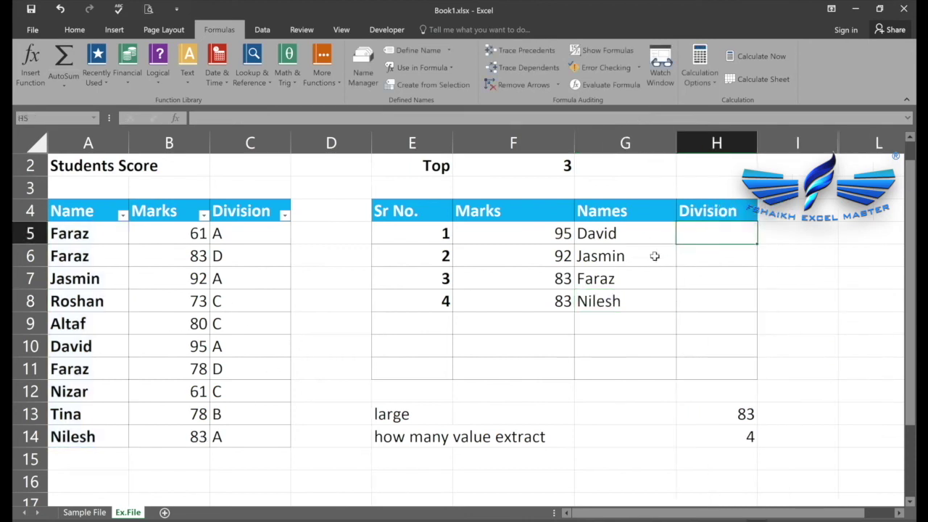
pyautogui.click(628, 231)
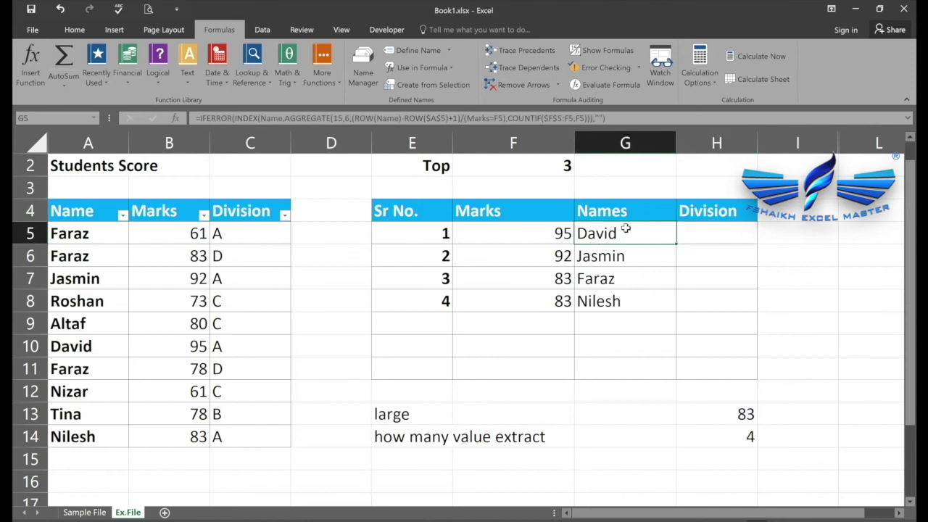
pyautogui.doubleClick(677, 234)
pyautogui.moveTo(771, 281); pyautogui.dragTo(574, 229)
pyautogui.hotkey('ctrl', 'c')
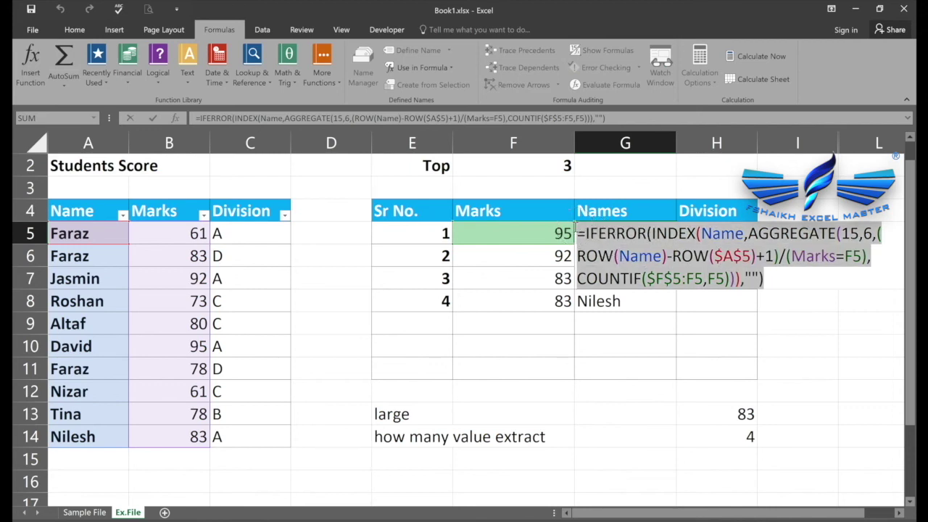
pyautogui.press('Escape')
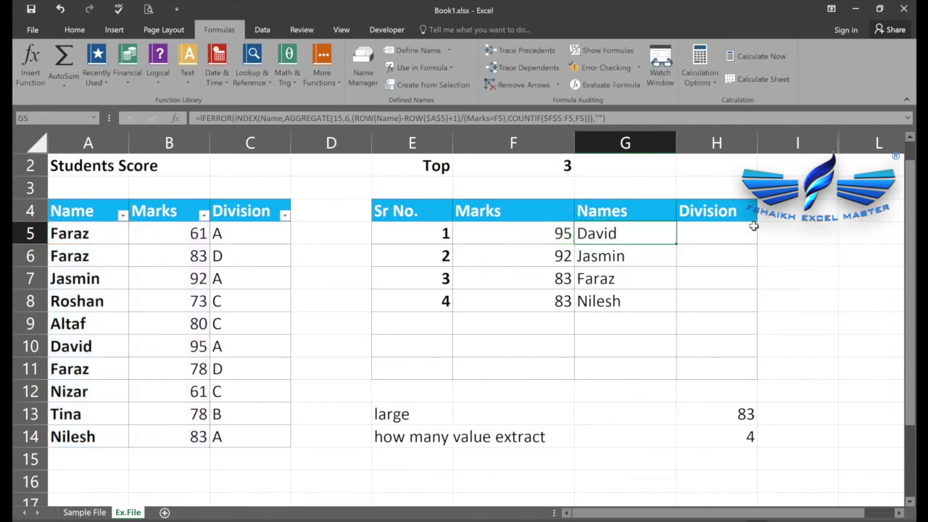
pyautogui.click(723, 234)
pyautogui.hotkey('ctrl', 'v')
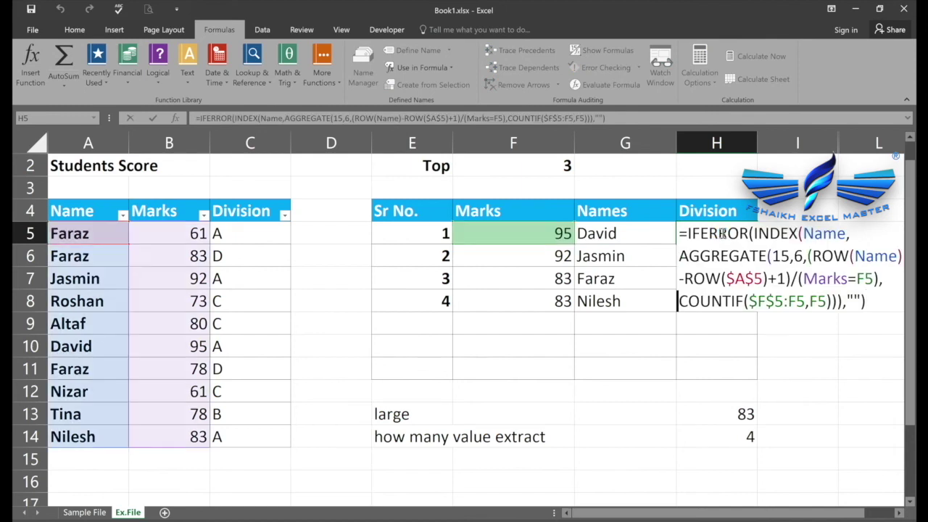
# Replace the Name range with Data in the INDEX array and the first ROW argument of the H5 formula.
pyautogui.doubleClick(823, 235)
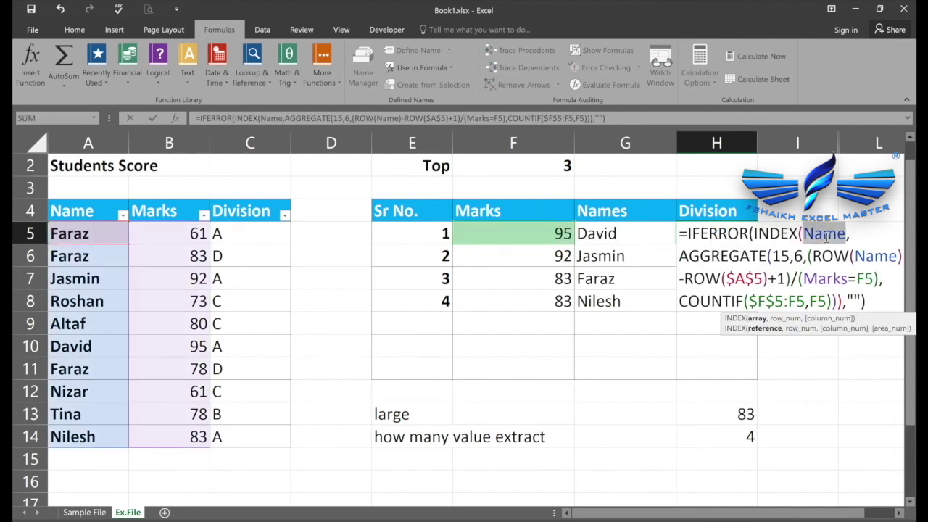
pyautogui.write('dat')
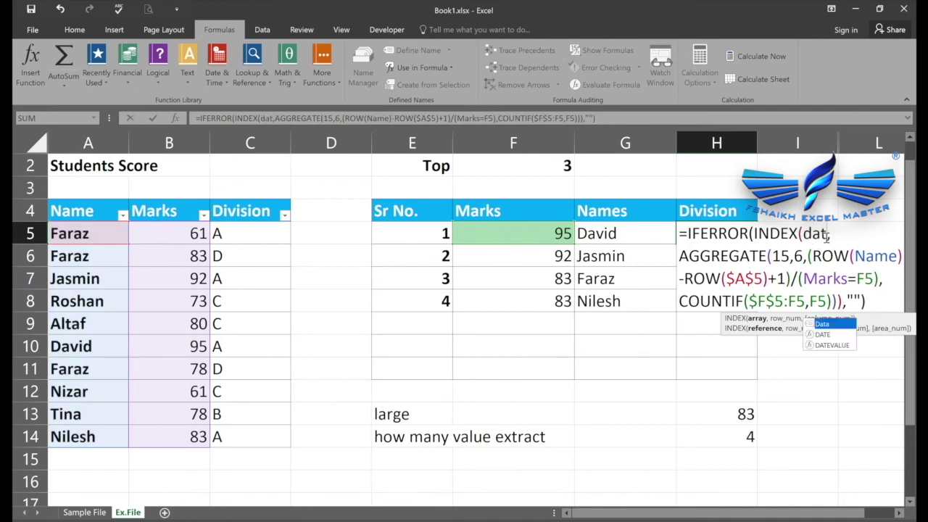
pyautogui.press('Tab')
pyautogui.write(',')
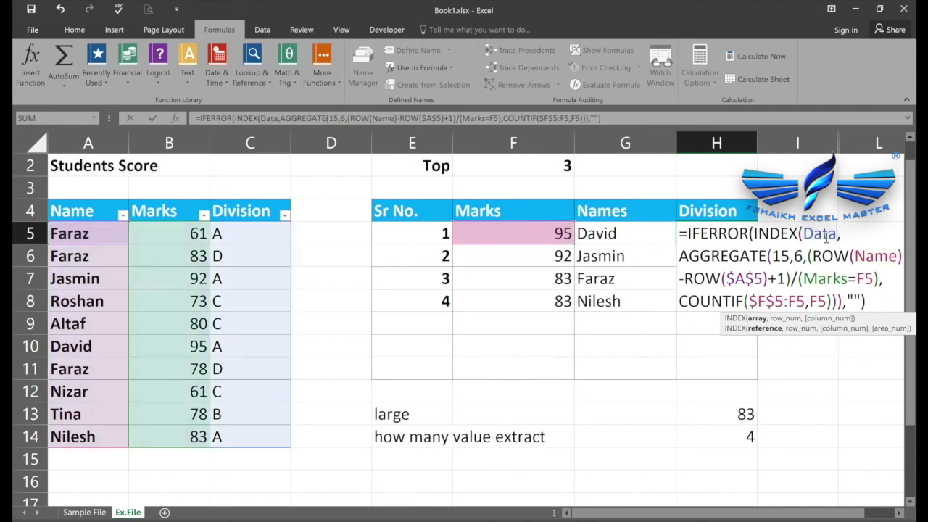
pyautogui.doubleClick(872, 259)
pyautogui.write('data')
pyautogui.press('Tab')
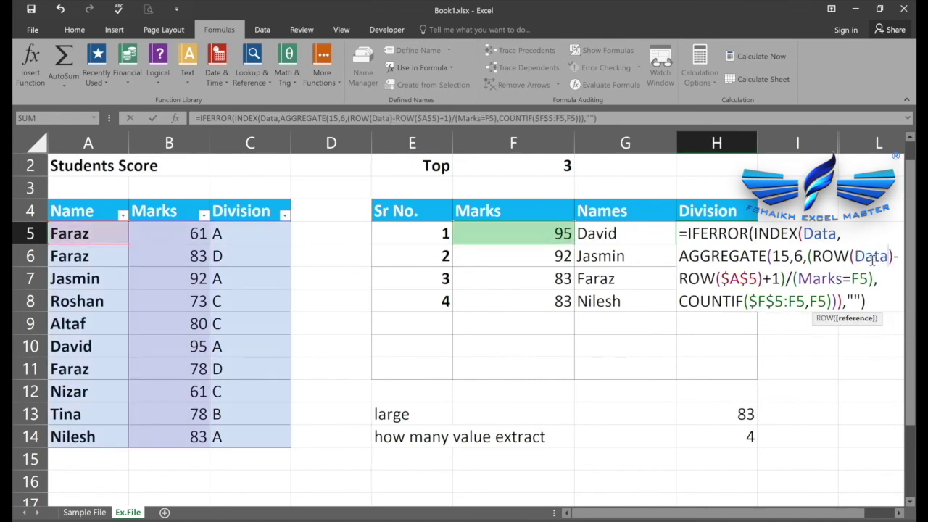
# Add 3 as the INDEX column number after the AGGREGATE argument in H5 and commit the formula.
pyautogui.click(821, 279)
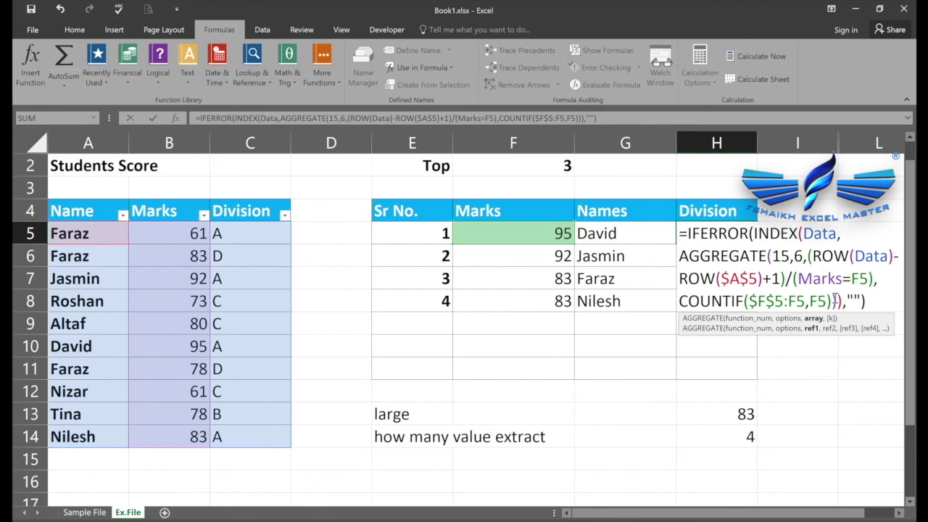
pyautogui.click(841, 301)
pyautogui.write(')')
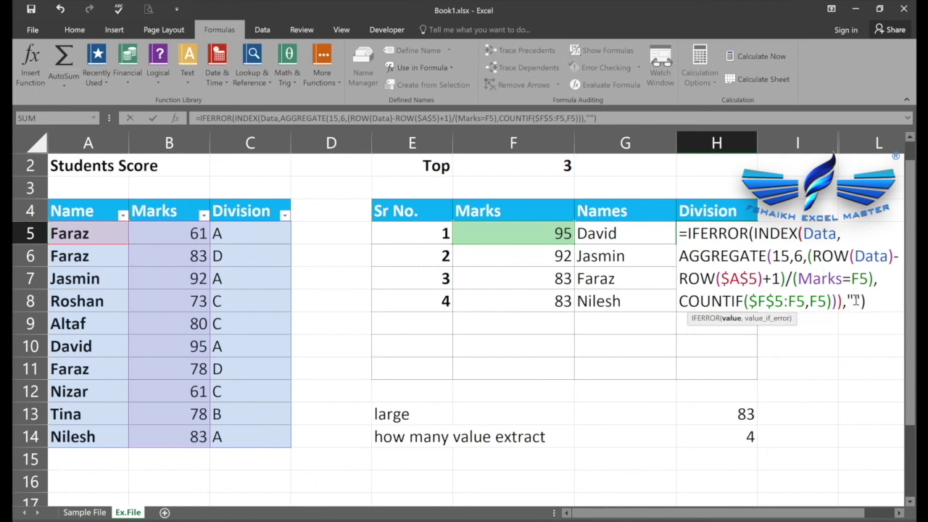
pyautogui.press('Left')
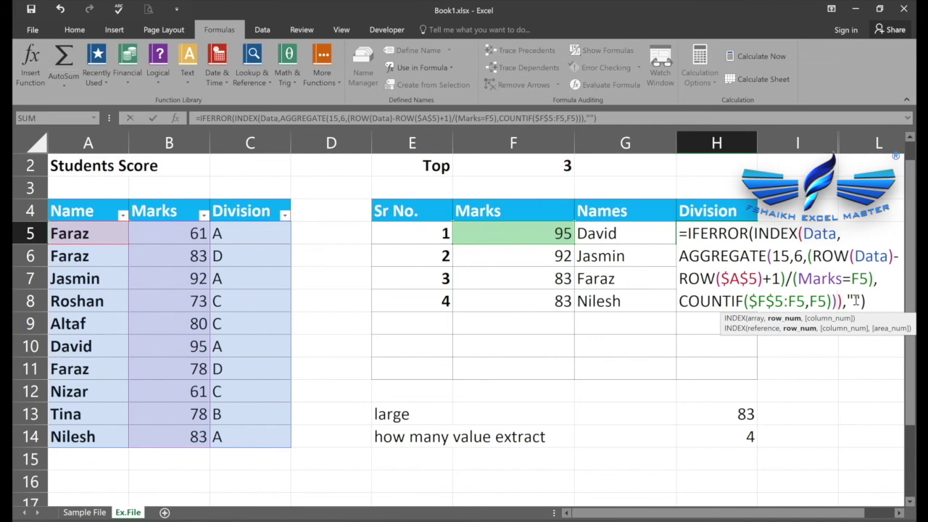
pyautogui.write('3')
pyautogui.press('Left')
pyautogui.write(',')
pyautogui.press('Return')
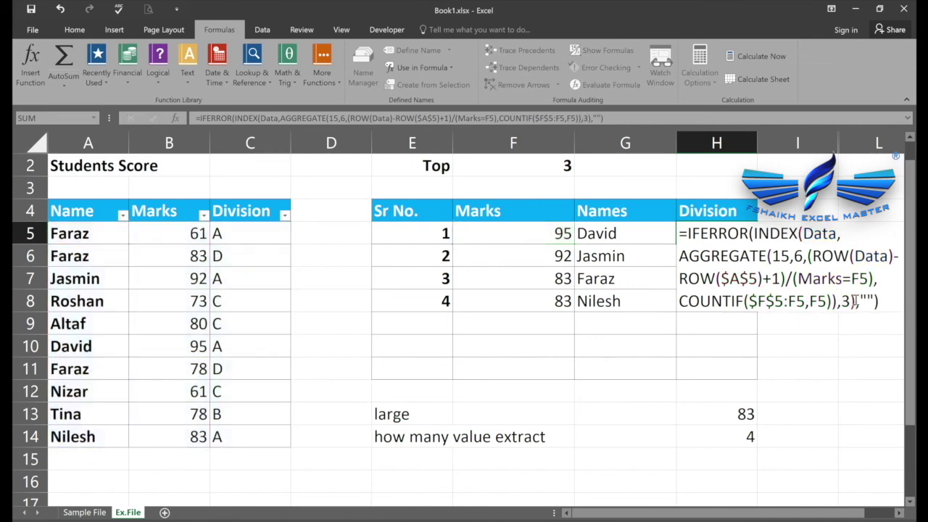
# Fill the H5 Division formula down to H11.
pyautogui.click(720, 232)
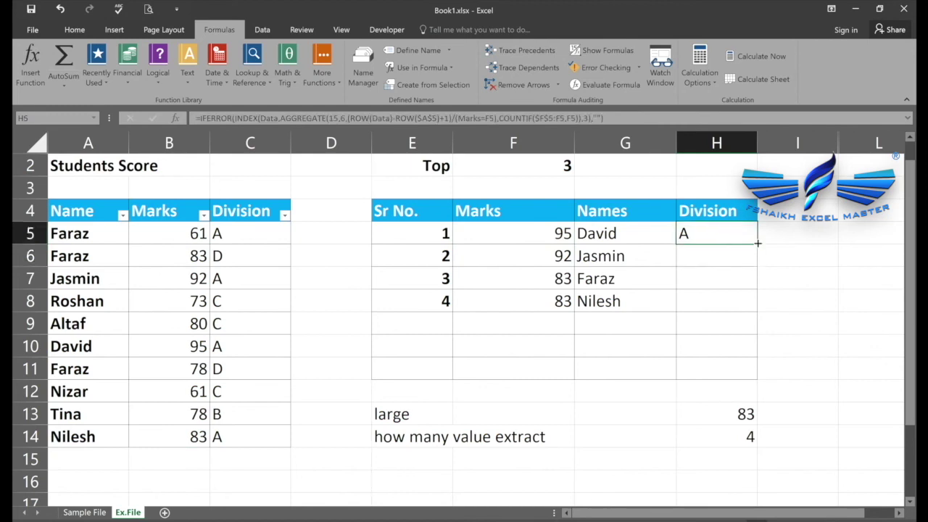
pyautogui.moveTo(757, 243); pyautogui.dragTo(758, 379)
pyautogui.click(705, 240)
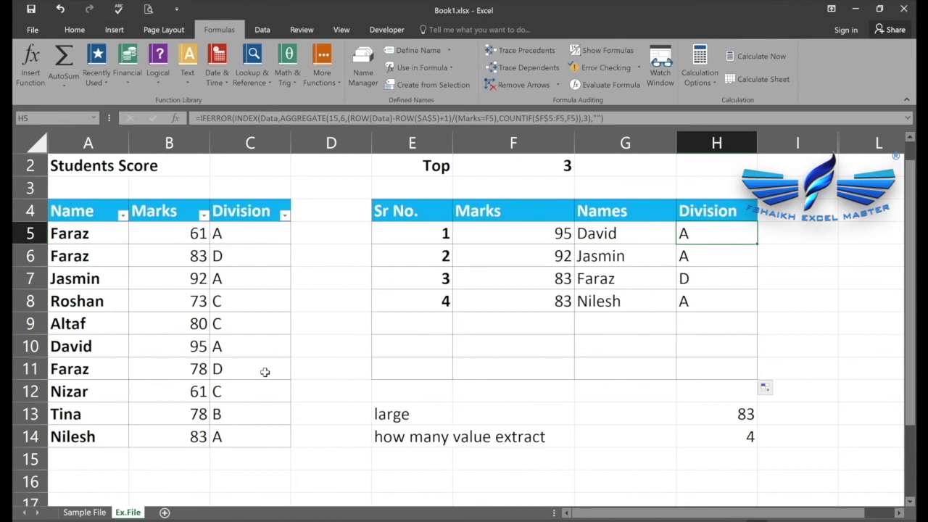
# Review the INDEX column number argument within the H5 formula.
pyautogui.doubleClick(706, 233)
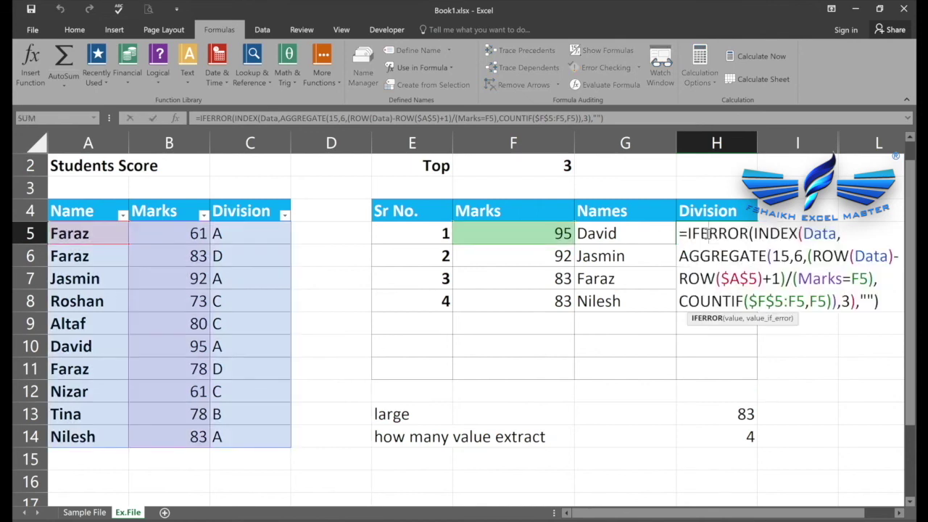
pyautogui.click(849, 301)
pyautogui.doubleClick(852, 302)
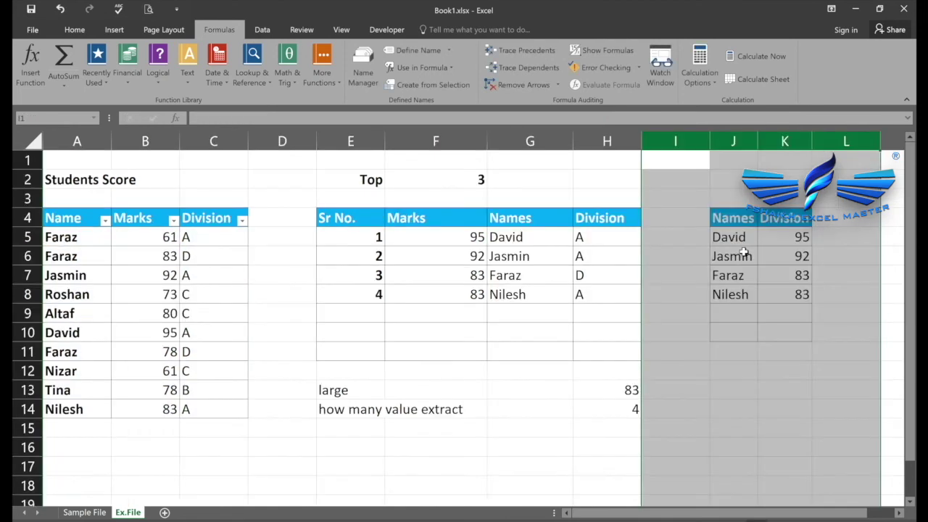
# Compare the cell-reference formulas in J5 and K5 with the named-range formula in G5, leaving them unchanged.
pyautogui.click(734, 252)
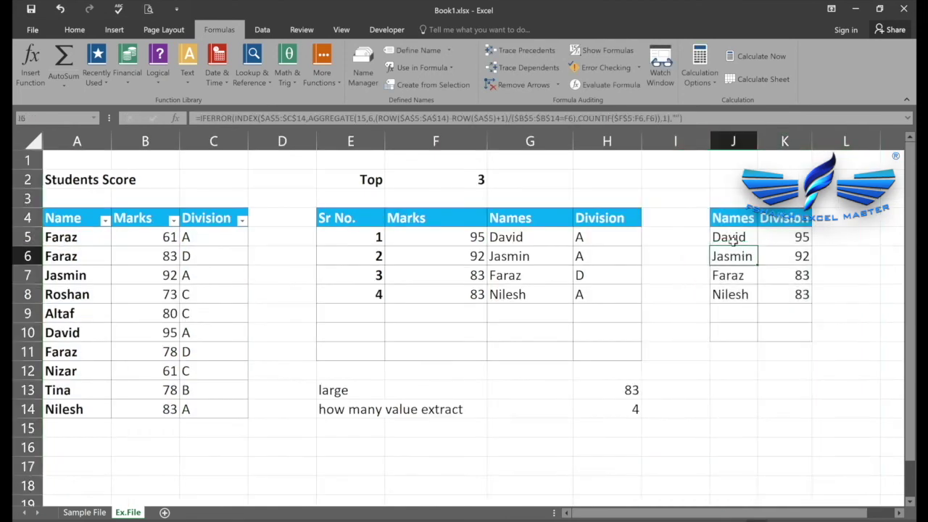
pyautogui.click(740, 236)
pyautogui.doubleClick(741, 236)
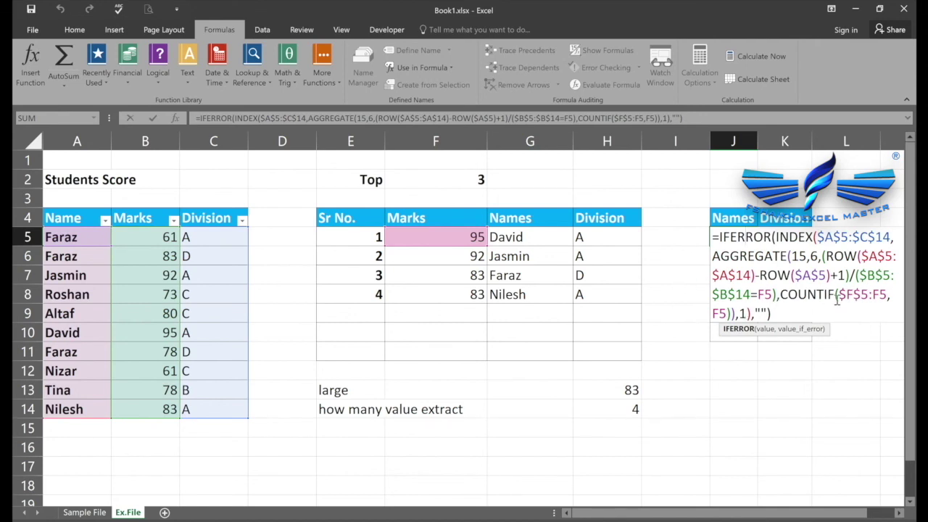
pyautogui.press('Return')
pyautogui.doubleClick(520, 236)
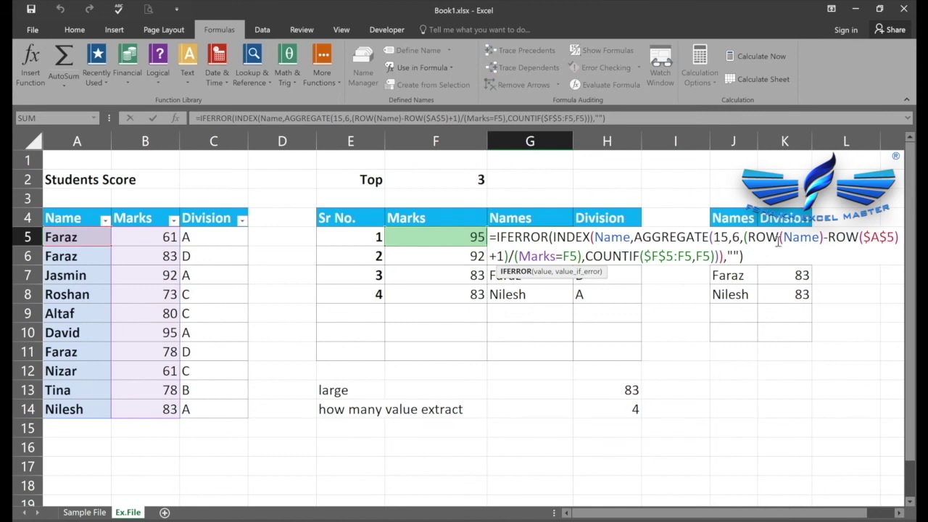
pyautogui.press('Return')
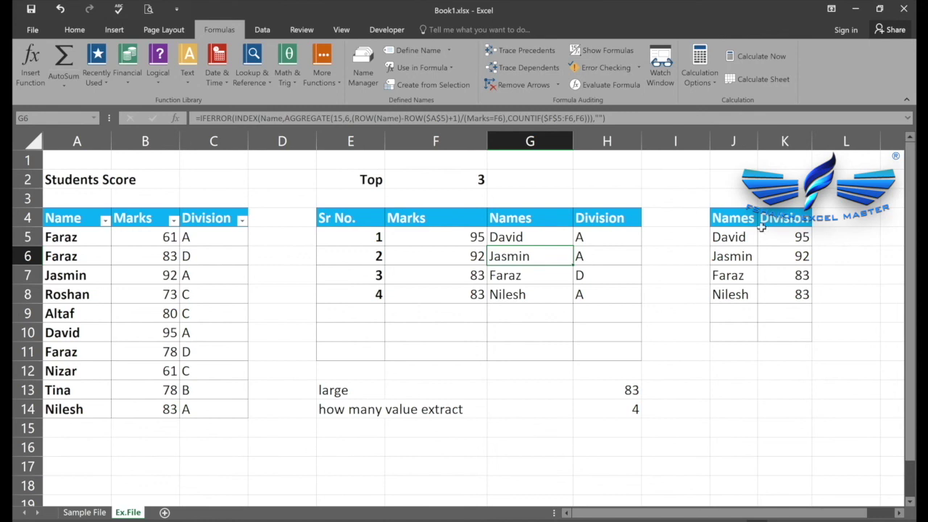
pyautogui.doubleClick(784, 235)
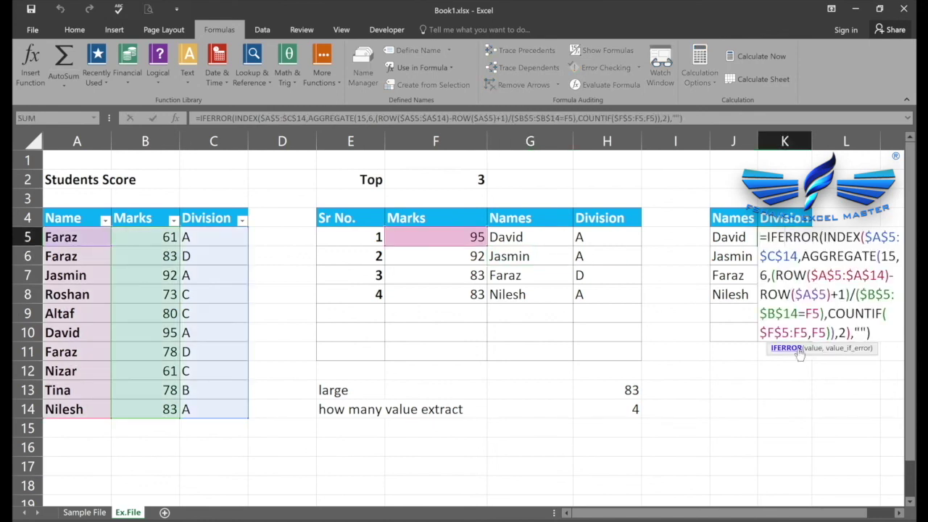
pyautogui.press('Return')
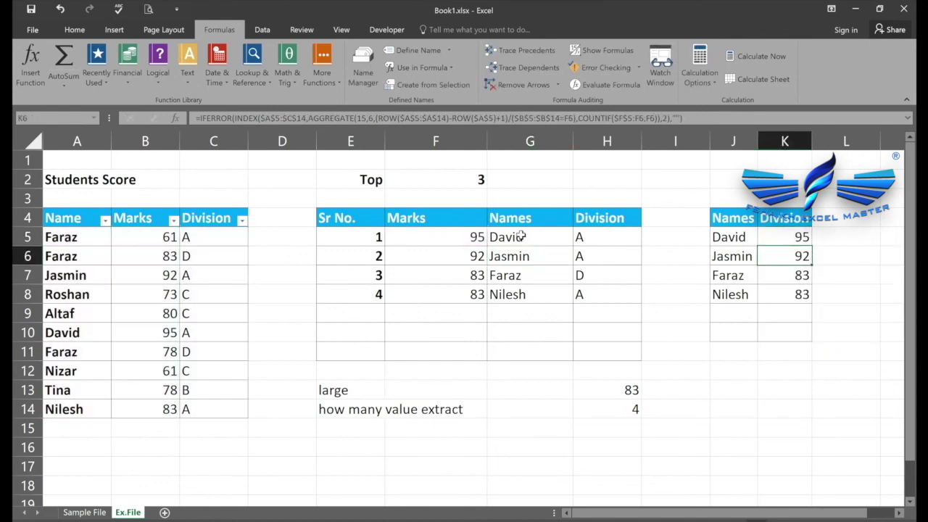
pyautogui.doubleClick(520, 237)
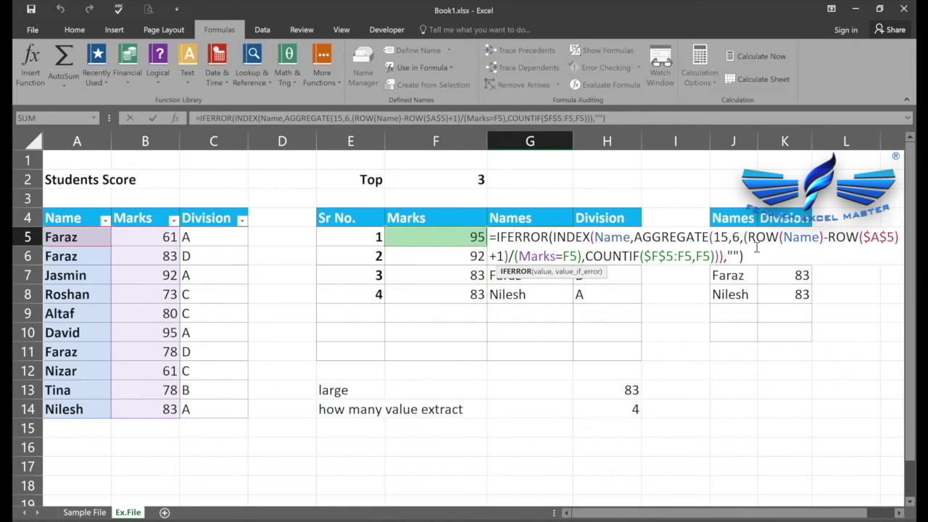
pyautogui.doubleClick(602, 237)
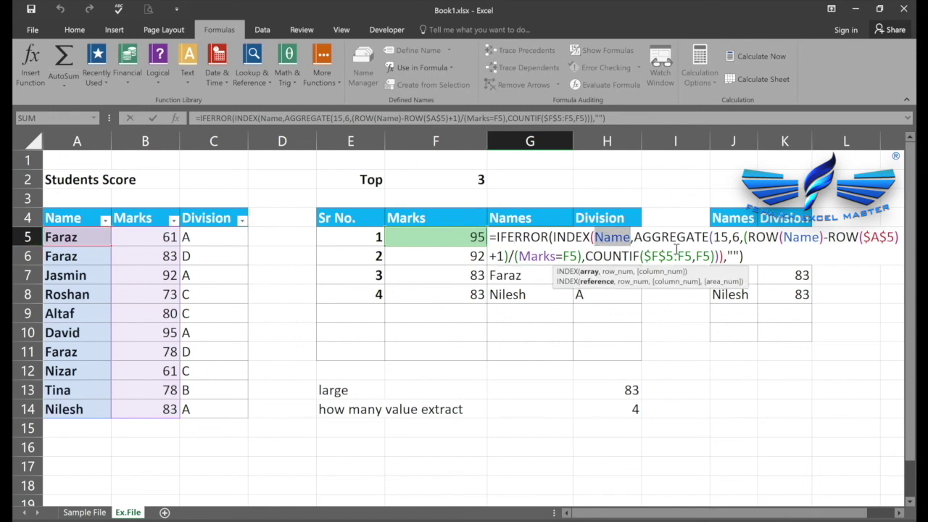
pyautogui.click(537, 260)
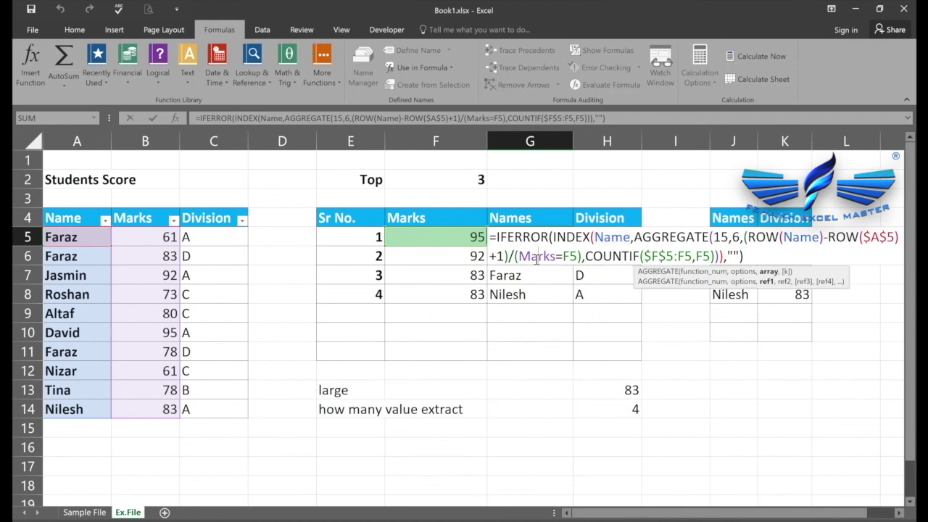
pyautogui.press('Return')
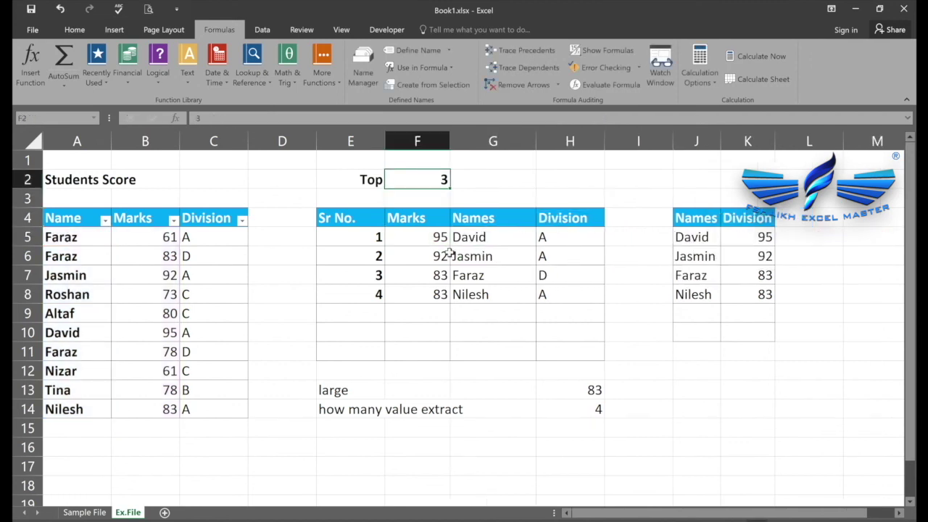
# Set the top number in F2 to 5 and change the marks in B9 to 83.
pyautogui.write('5')
pyautogui.press('Return')
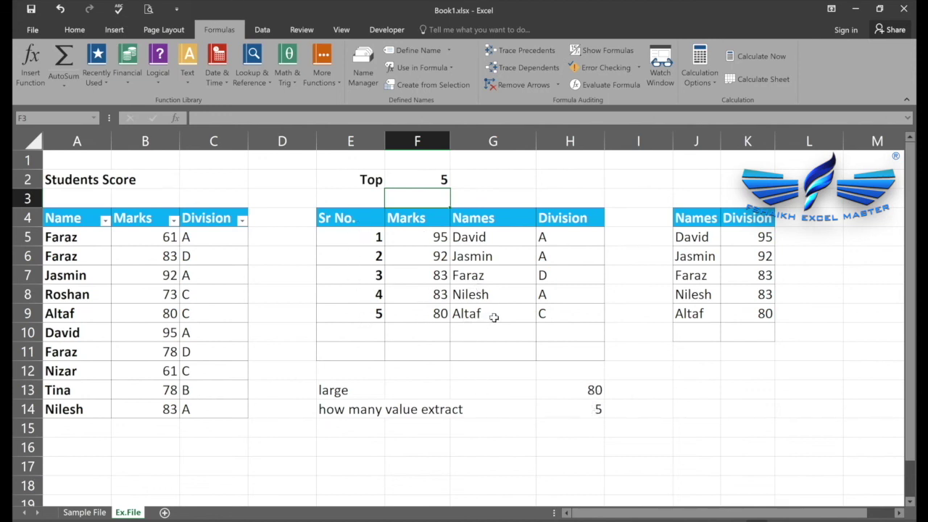
pyautogui.click(163, 316)
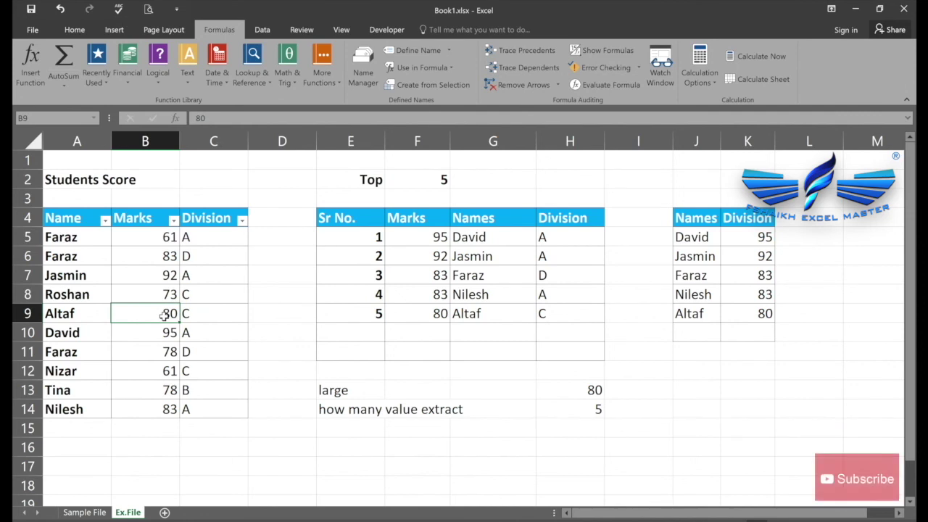
pyautogui.press('BackSpace')
pyautogui.write('83')
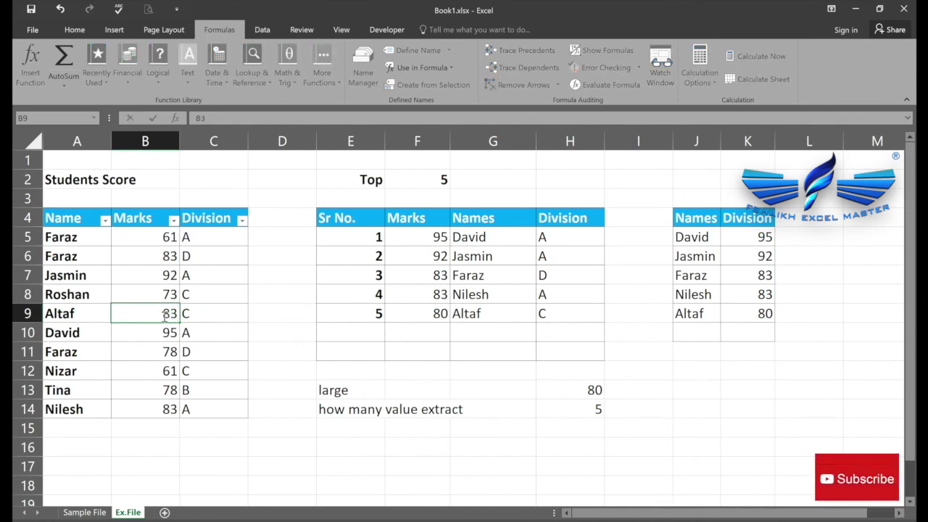
pyautogui.press('Return')
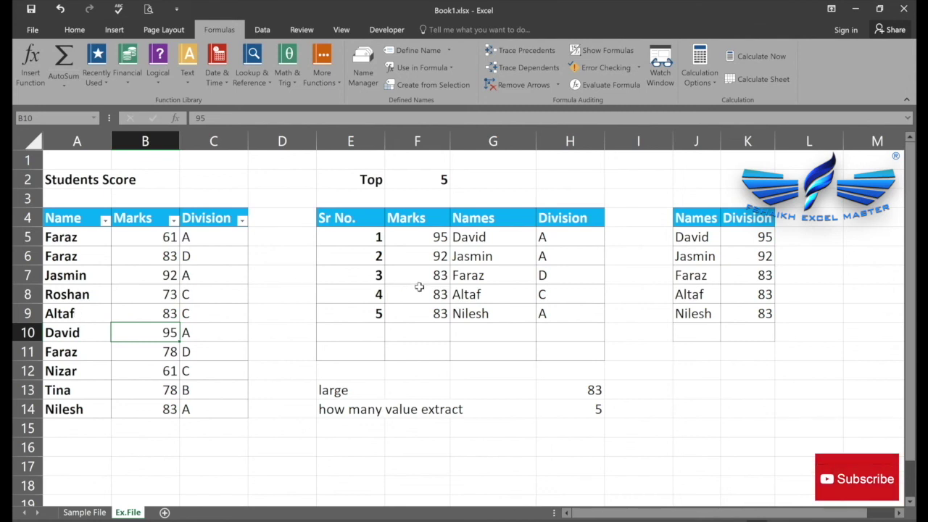
# Examine the ROW(Name)-ROW($A$5)+1 part of the G5 formula against the source names from A5 to A9.
pyautogui.moveTo(85, 234); pyautogui.dragTo(83, 316)
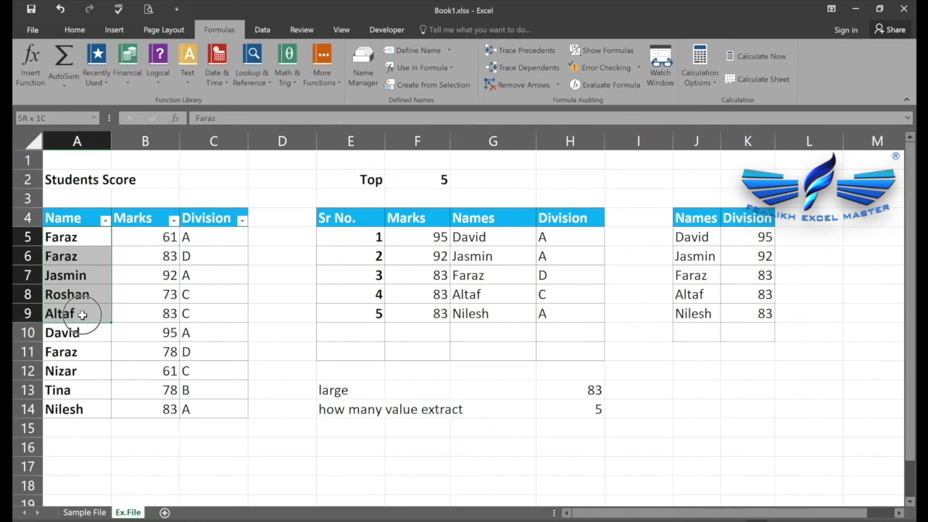
pyautogui.click(472, 243)
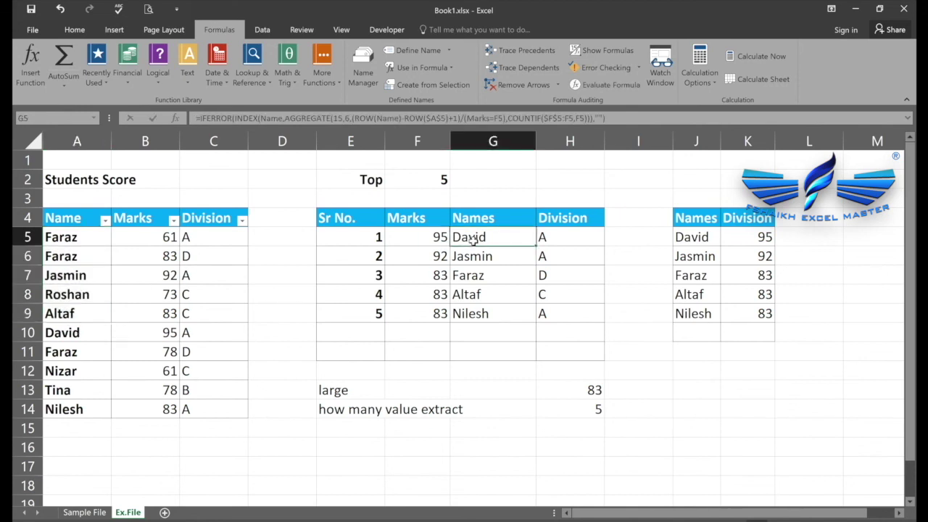
pyautogui.press('F2')
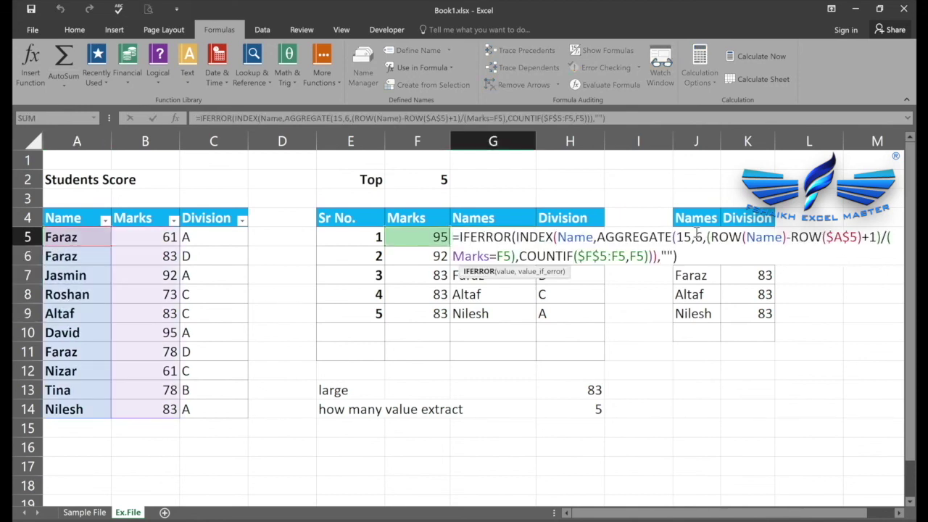
pyautogui.moveTo(709, 237); pyautogui.dragTo(880, 237)
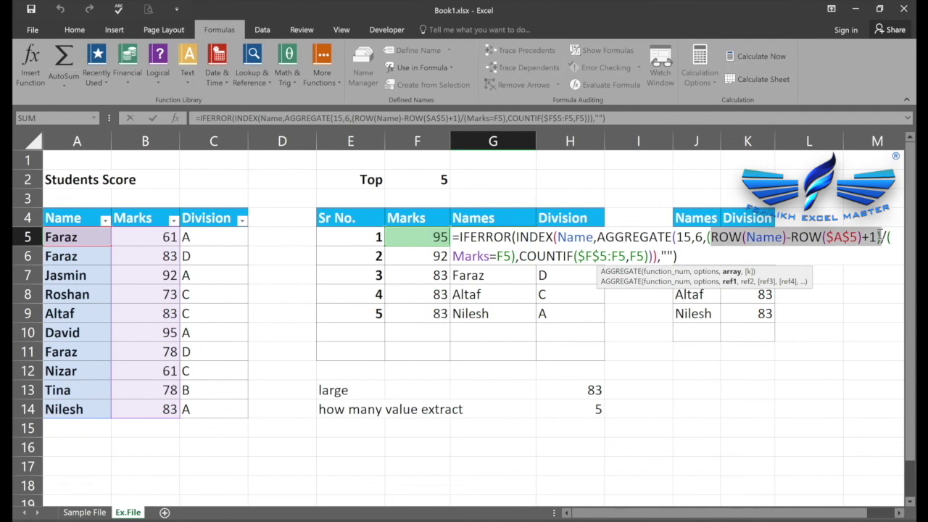
pyautogui.press('Return')
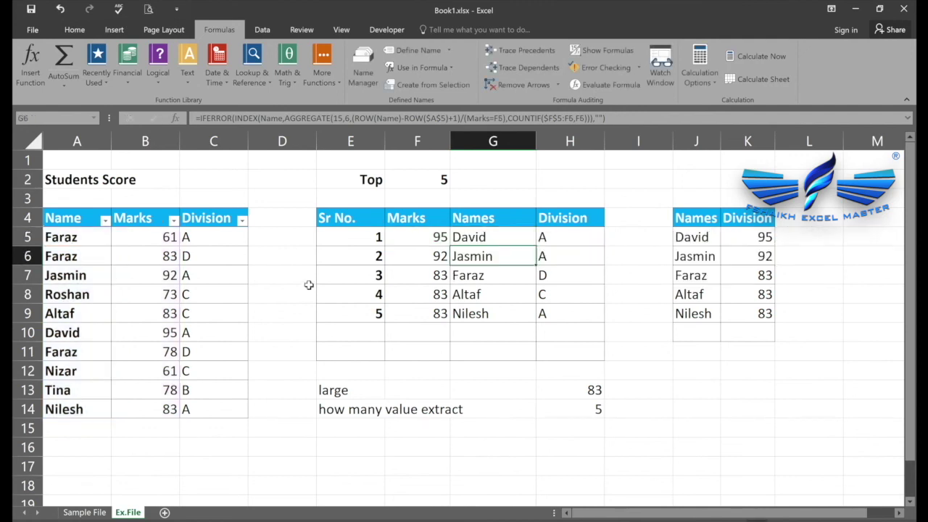
# Test the list with a top number of 6 in F2 and reset it to 3.
pyautogui.click(429, 181)
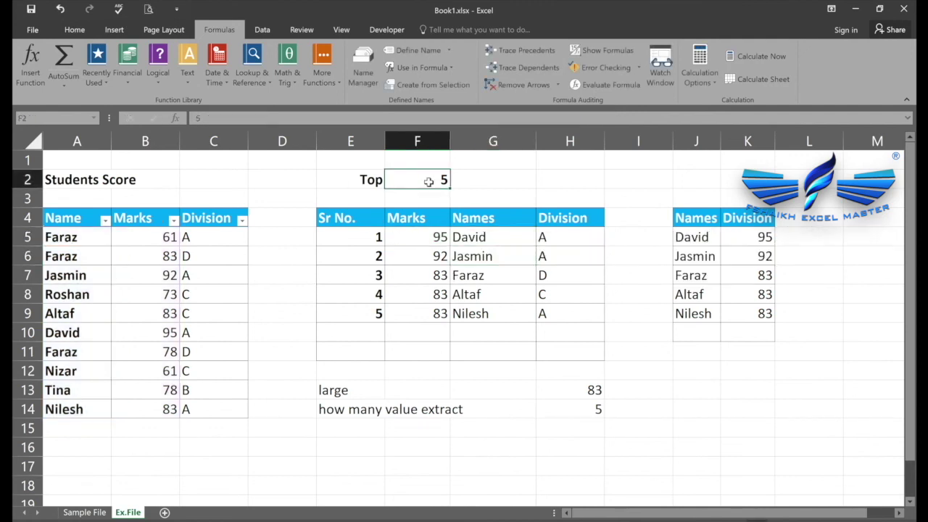
pyautogui.write('6')
pyautogui.press('Return')
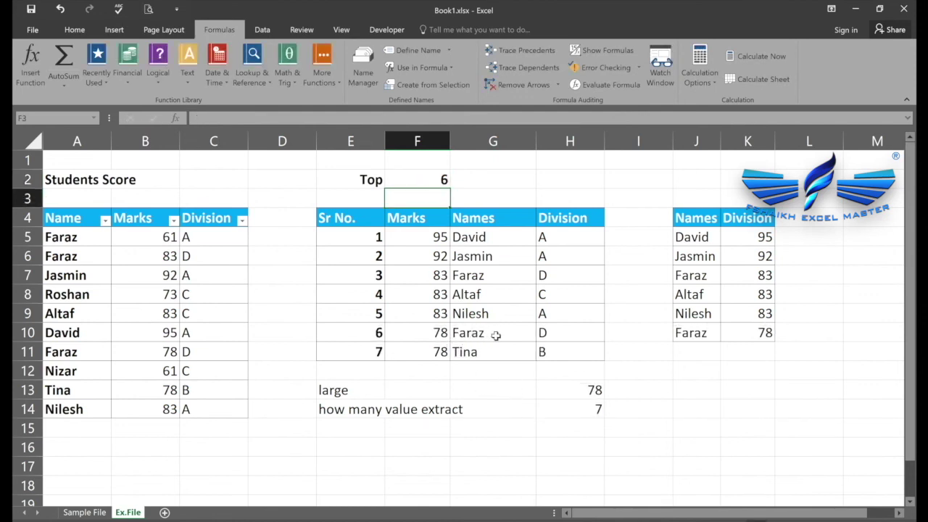
pyautogui.click(355, 392)
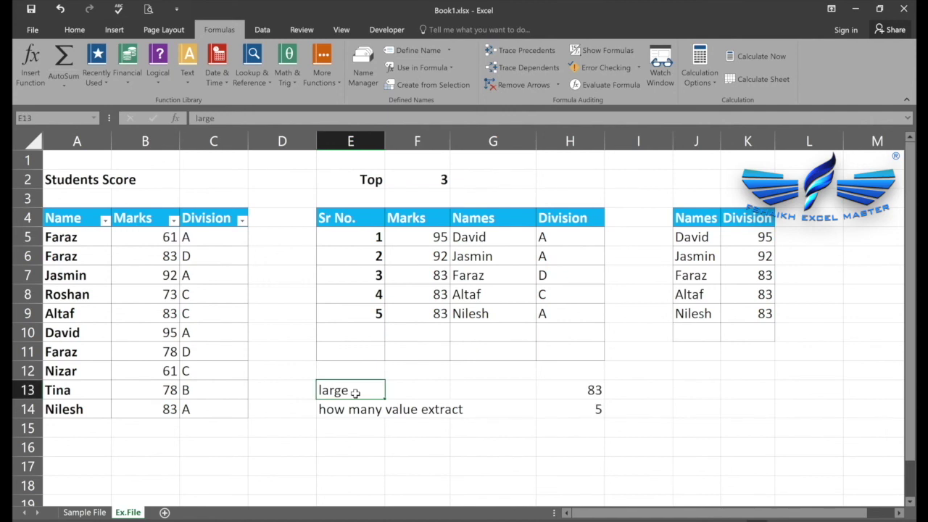